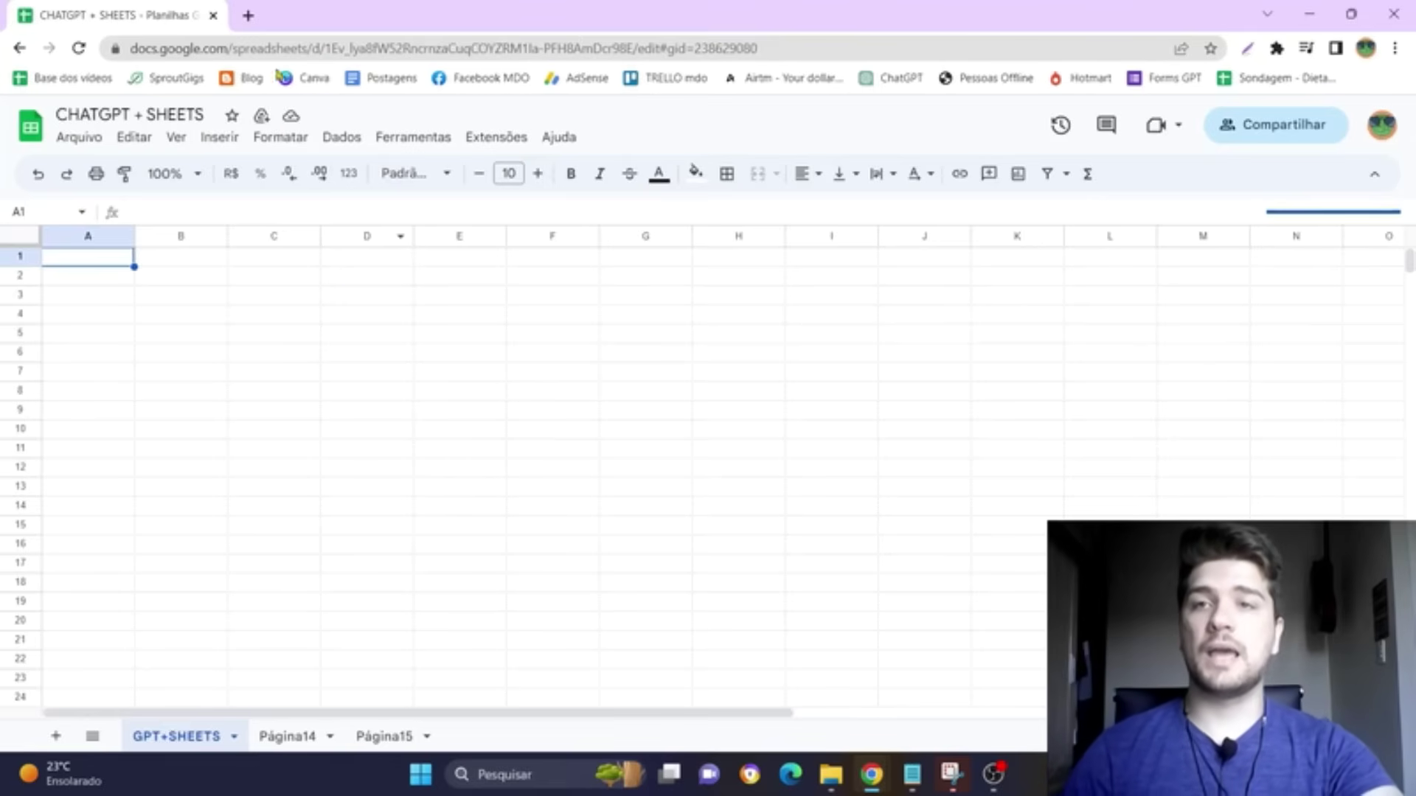
Step: Log in to ChatGPT in a new browser tab, then return to the CHATGPT + SHEETS spreadsheet
click(248, 16)
click(893, 80)
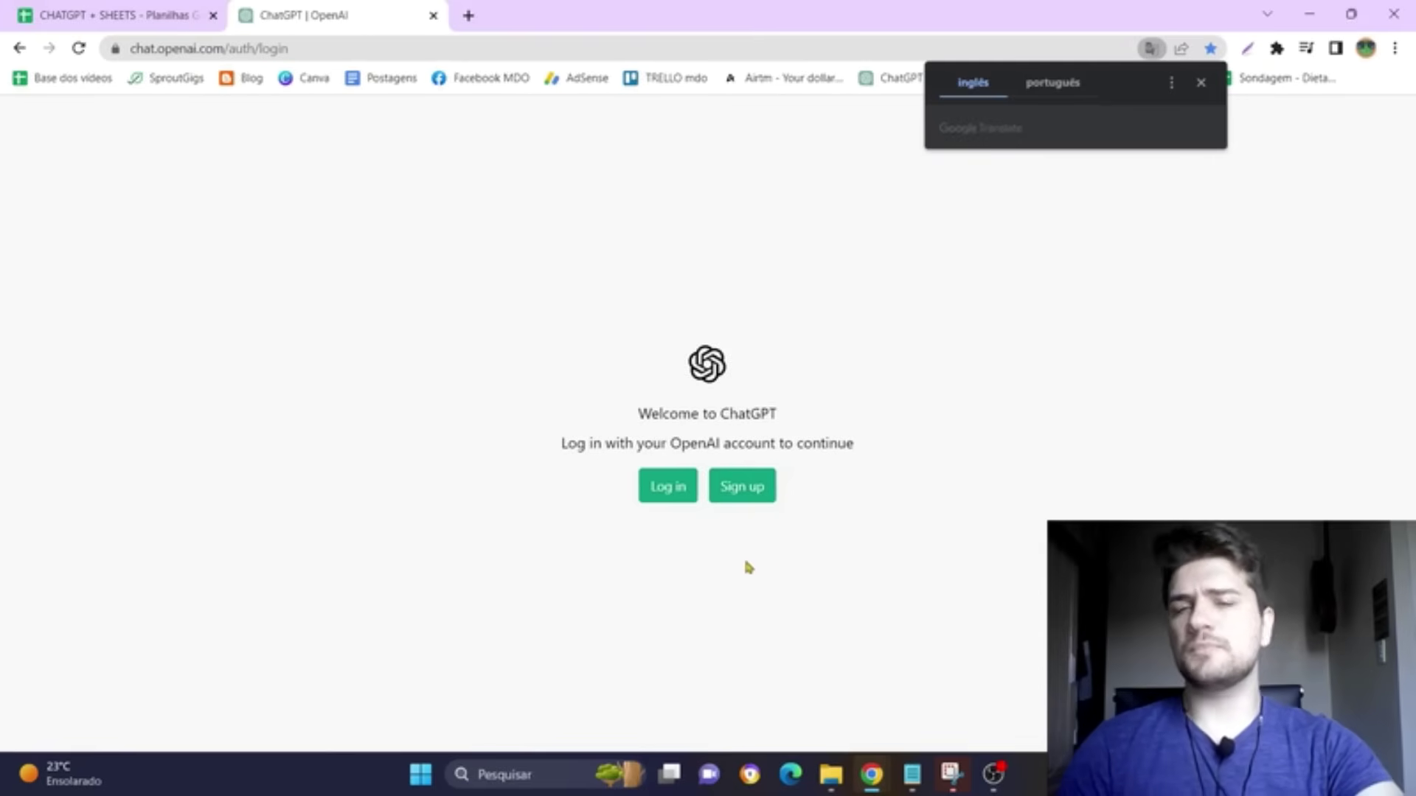
click(670, 498)
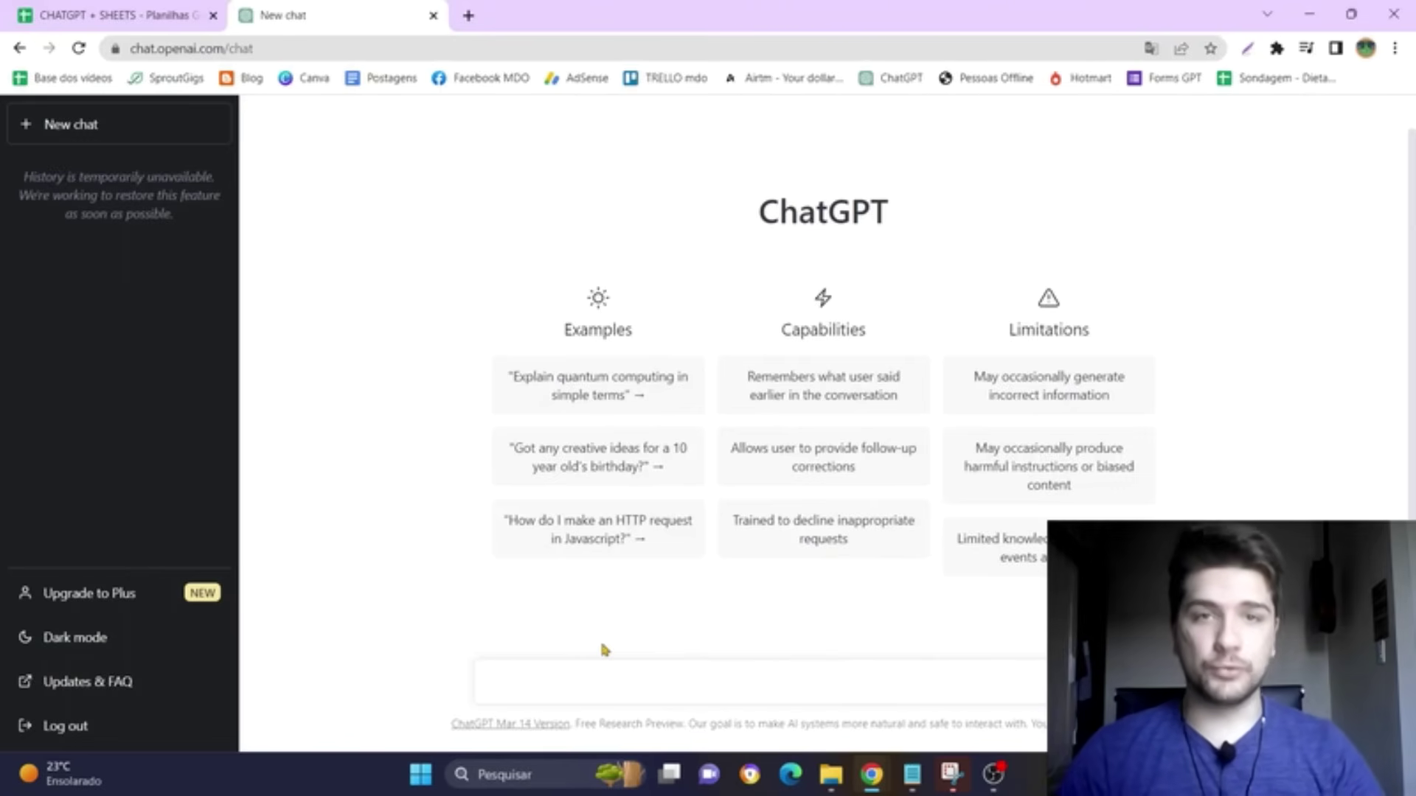
click(59, 11)
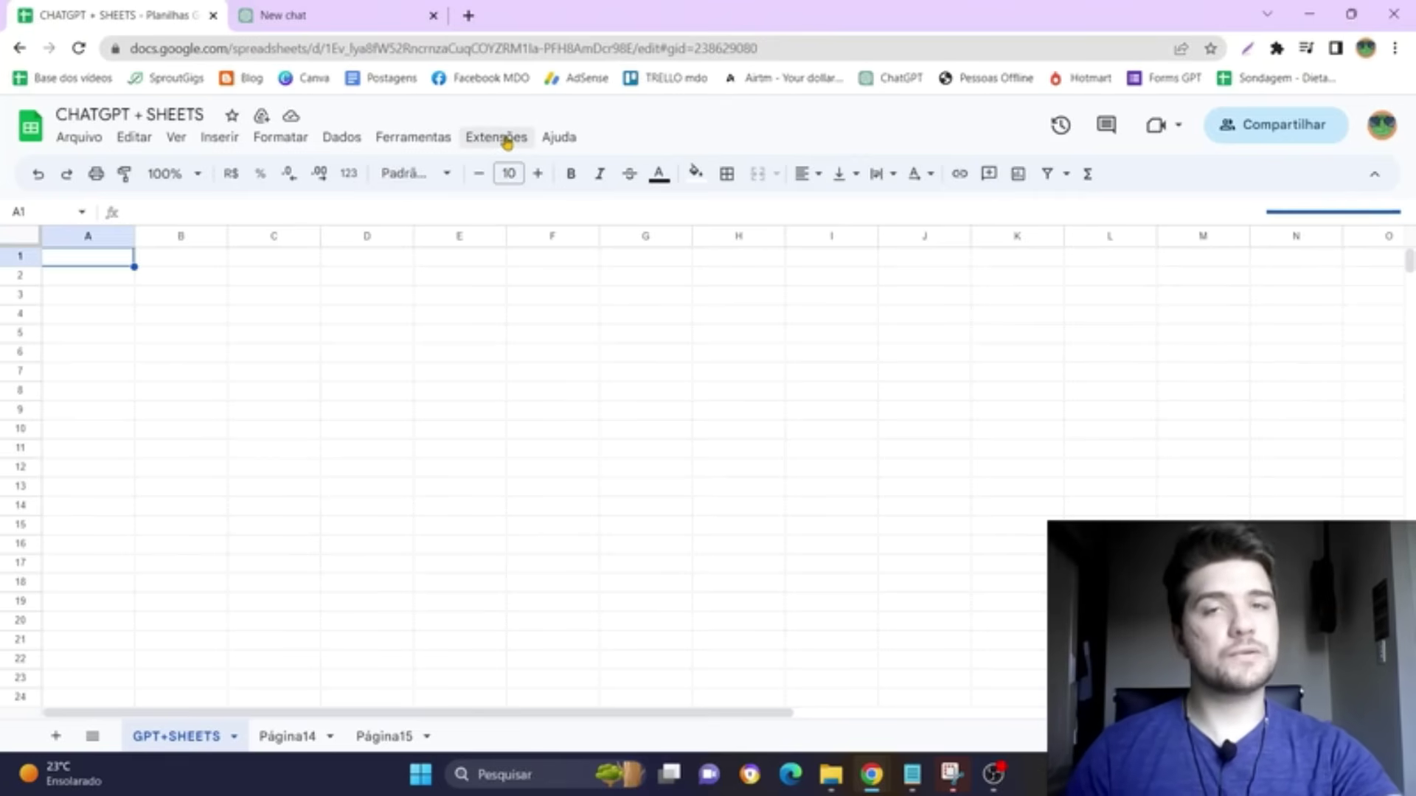
Step: Search the add-on marketplace for 'gpt' and install GPT for Sheets and Docs
click(507, 142)
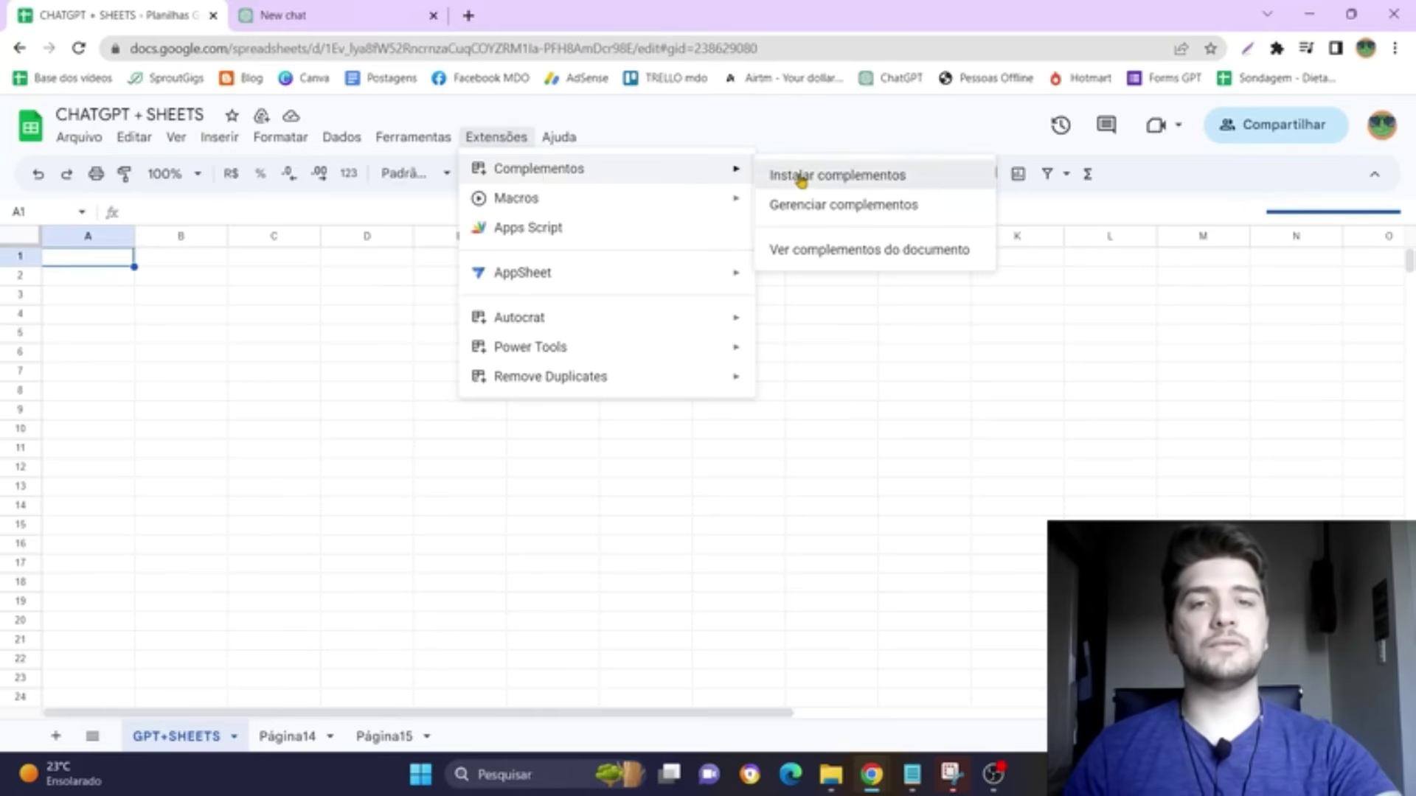
mouse_move(539, 168)
click(801, 175)
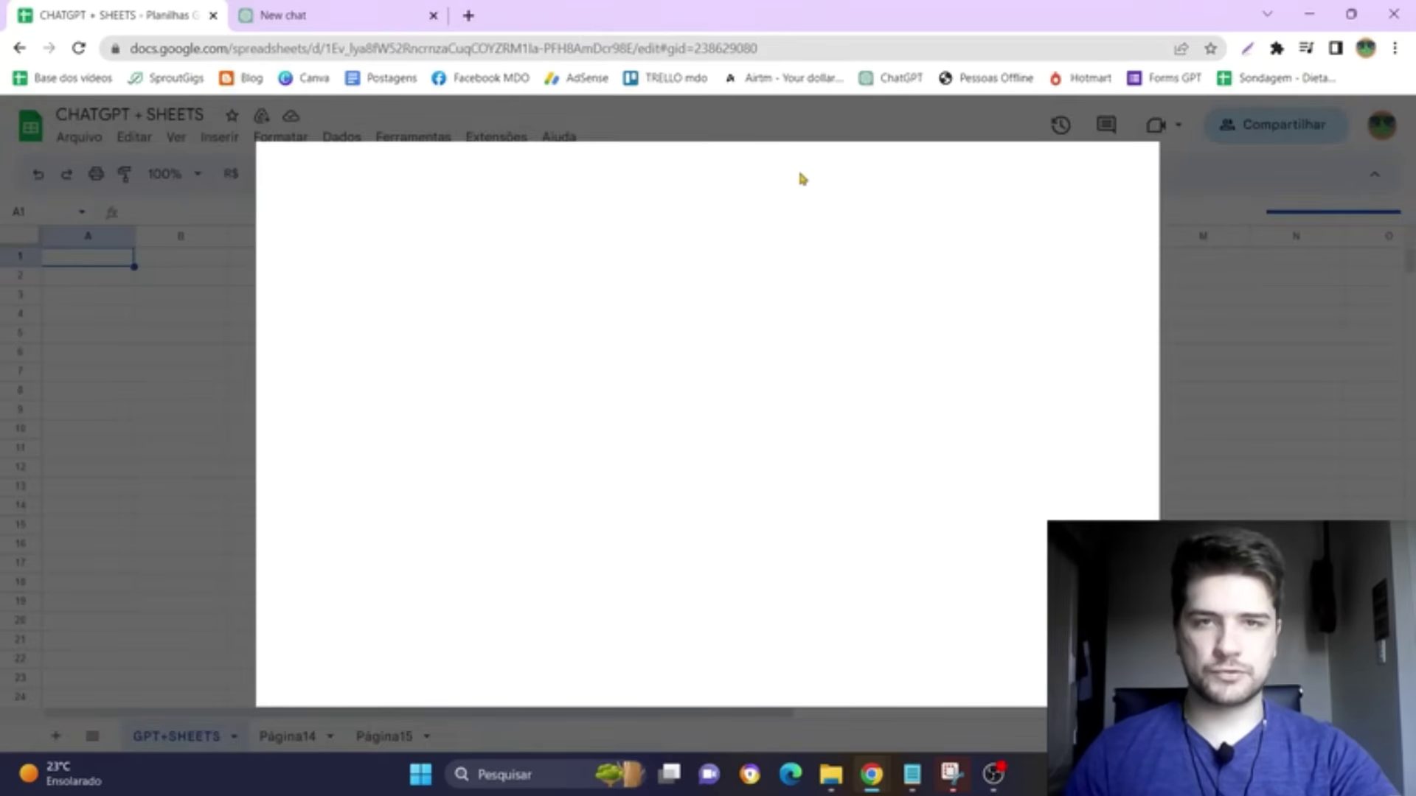
text(gpt)
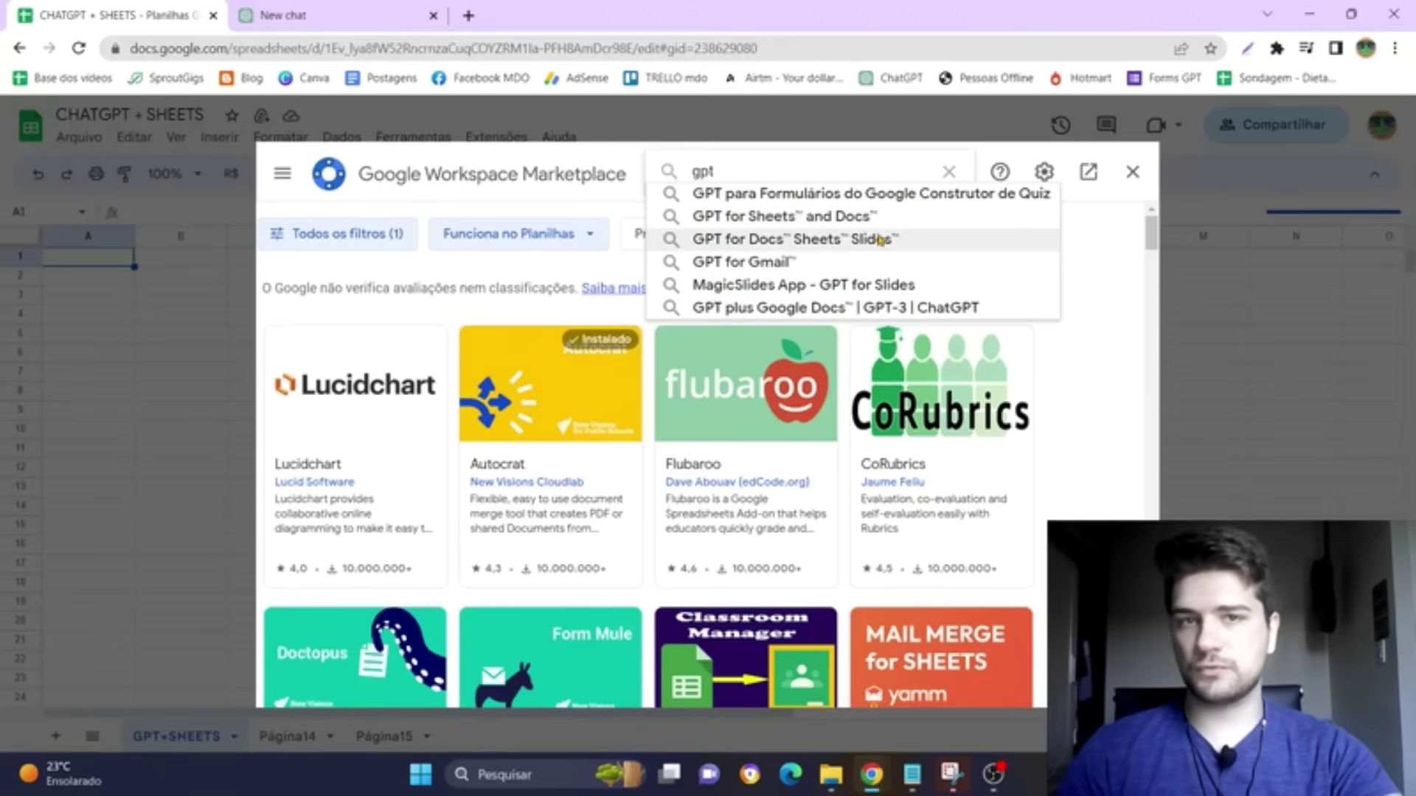
click(890, 218)
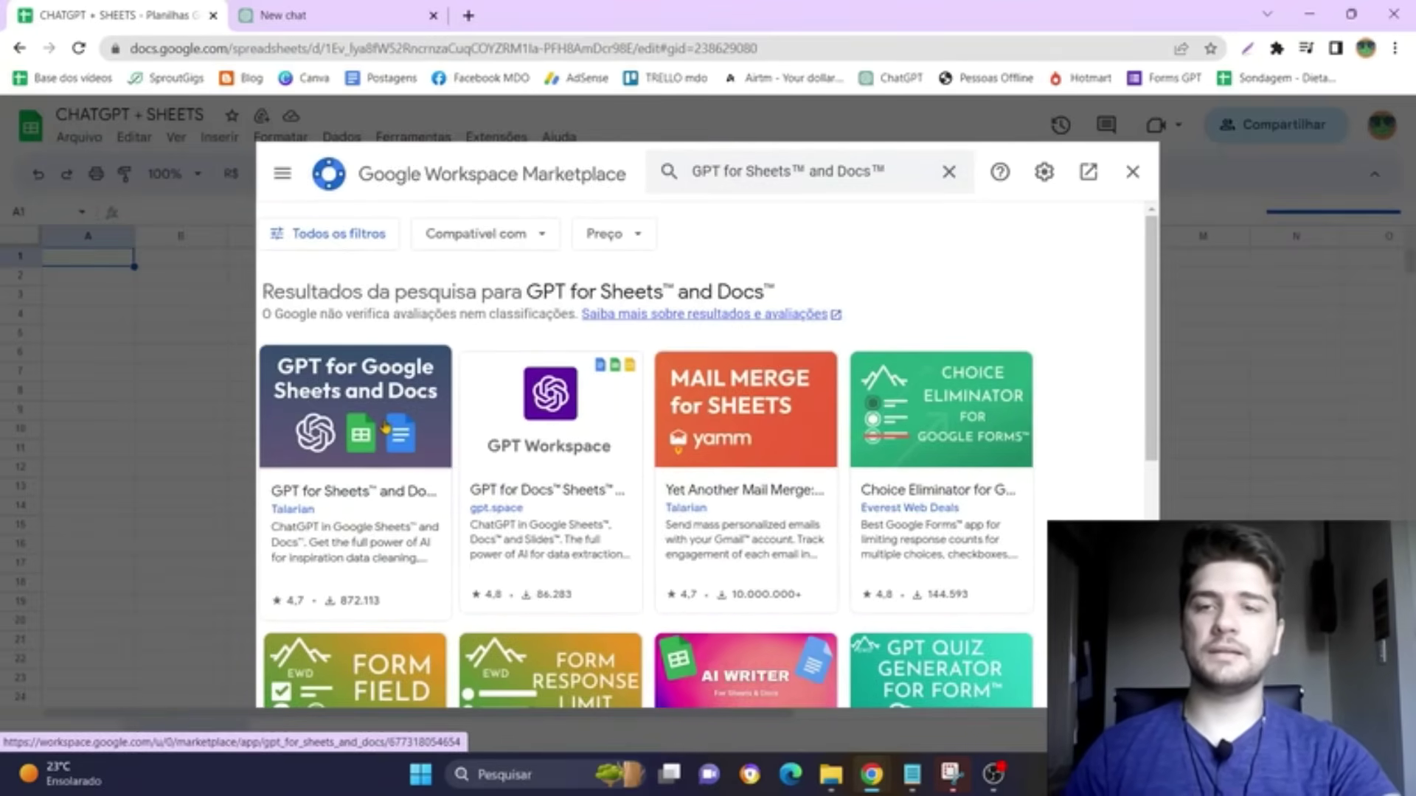
click(366, 474)
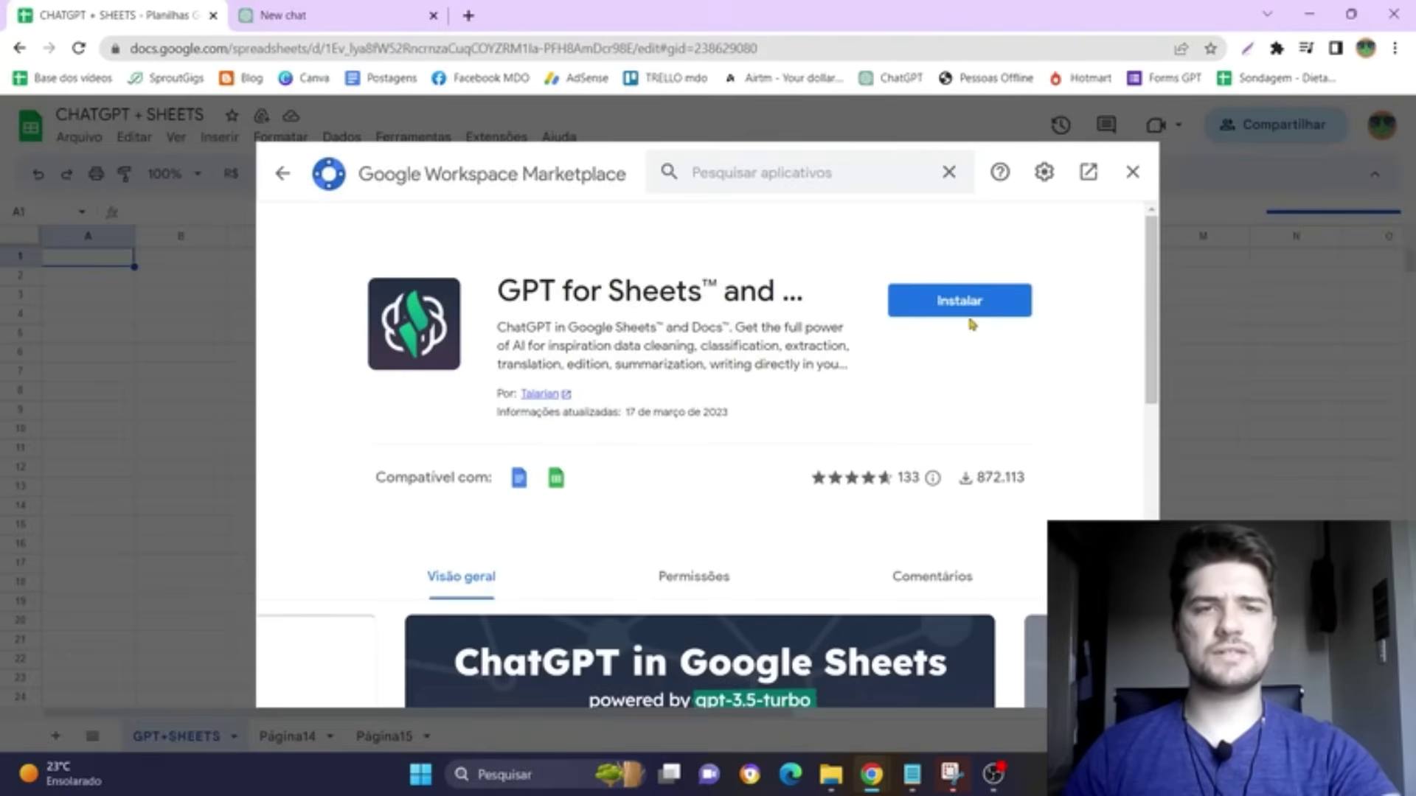
click(968, 317)
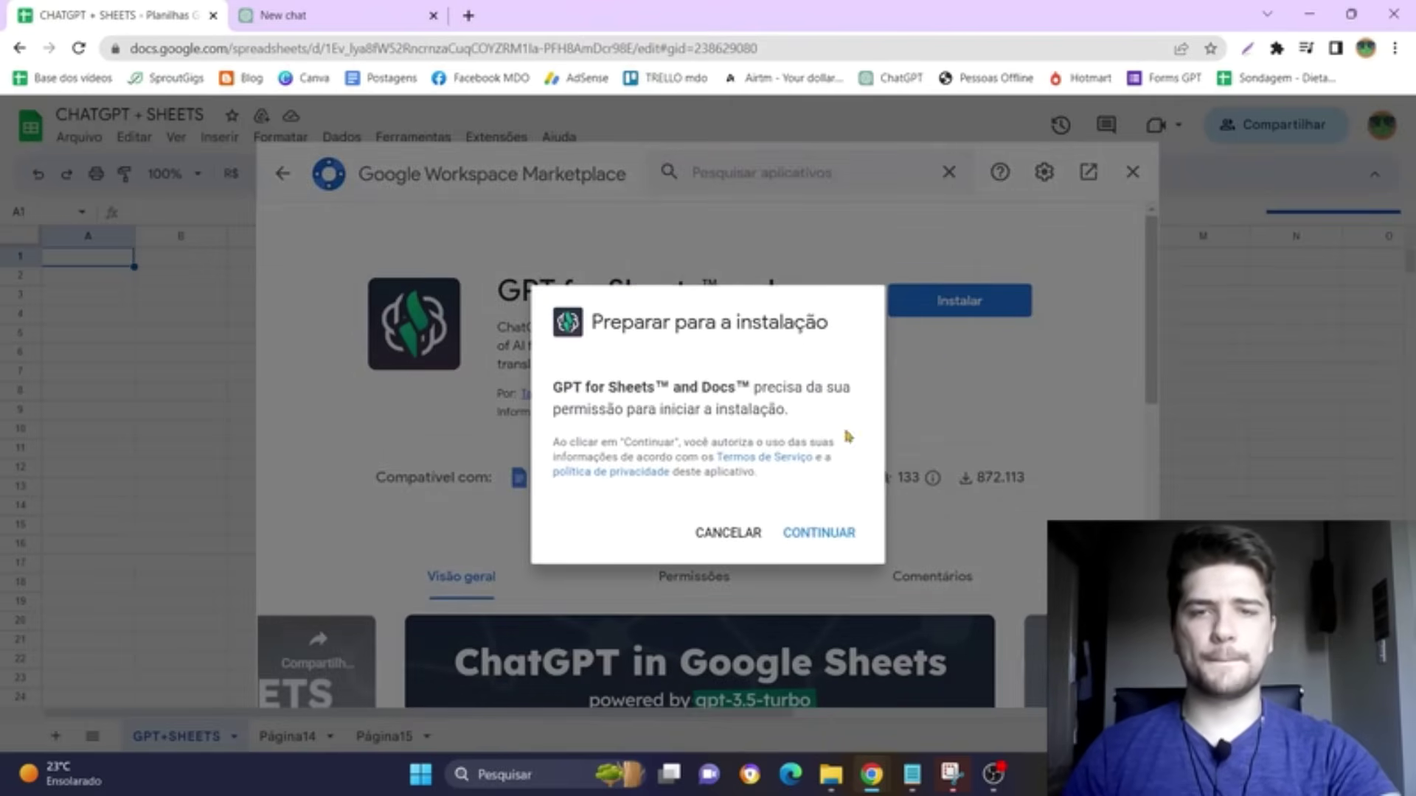
click(820, 534)
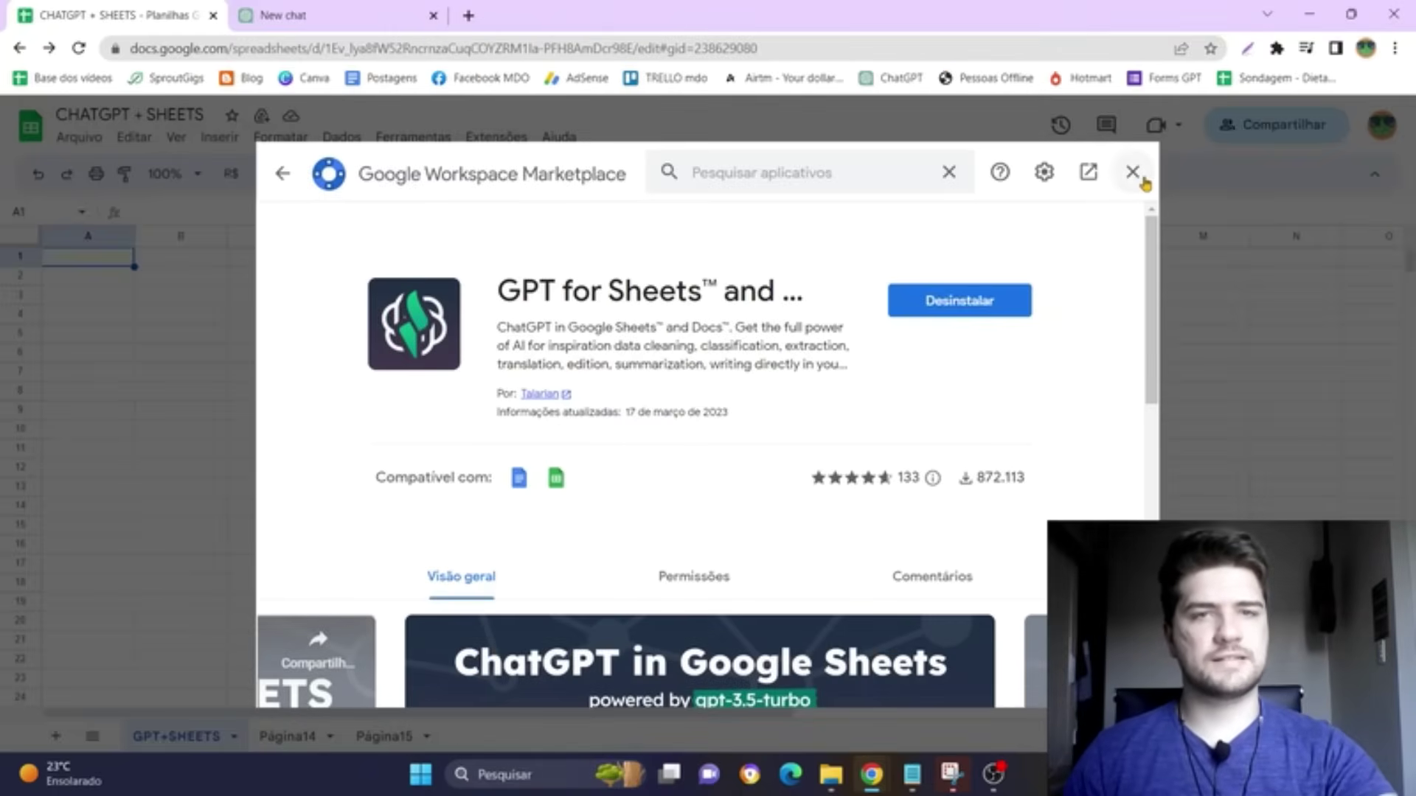
click(1133, 173)
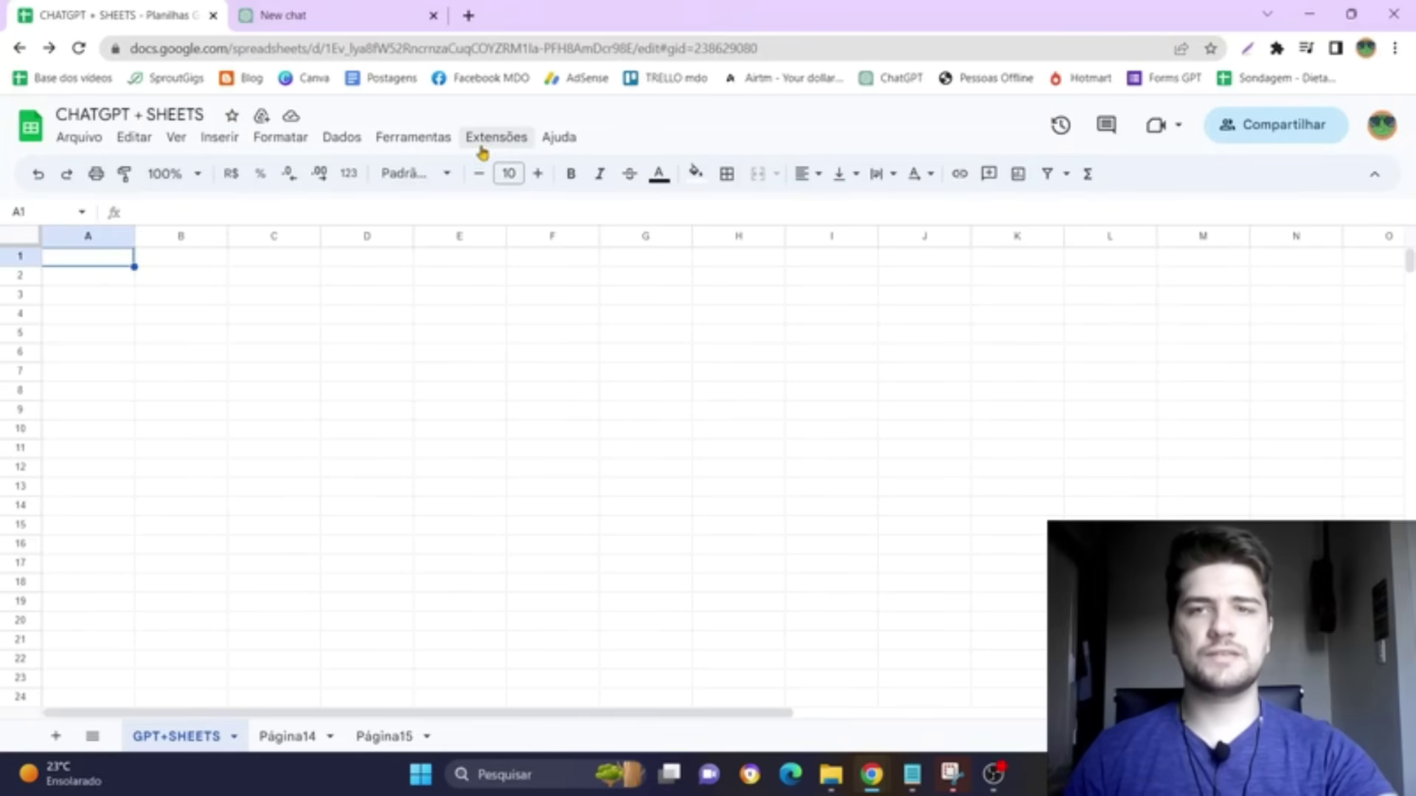
Step: Try the add-on's Set API key, hit the not-the-creator error, and switch to Planilha sem título
click(515, 147)
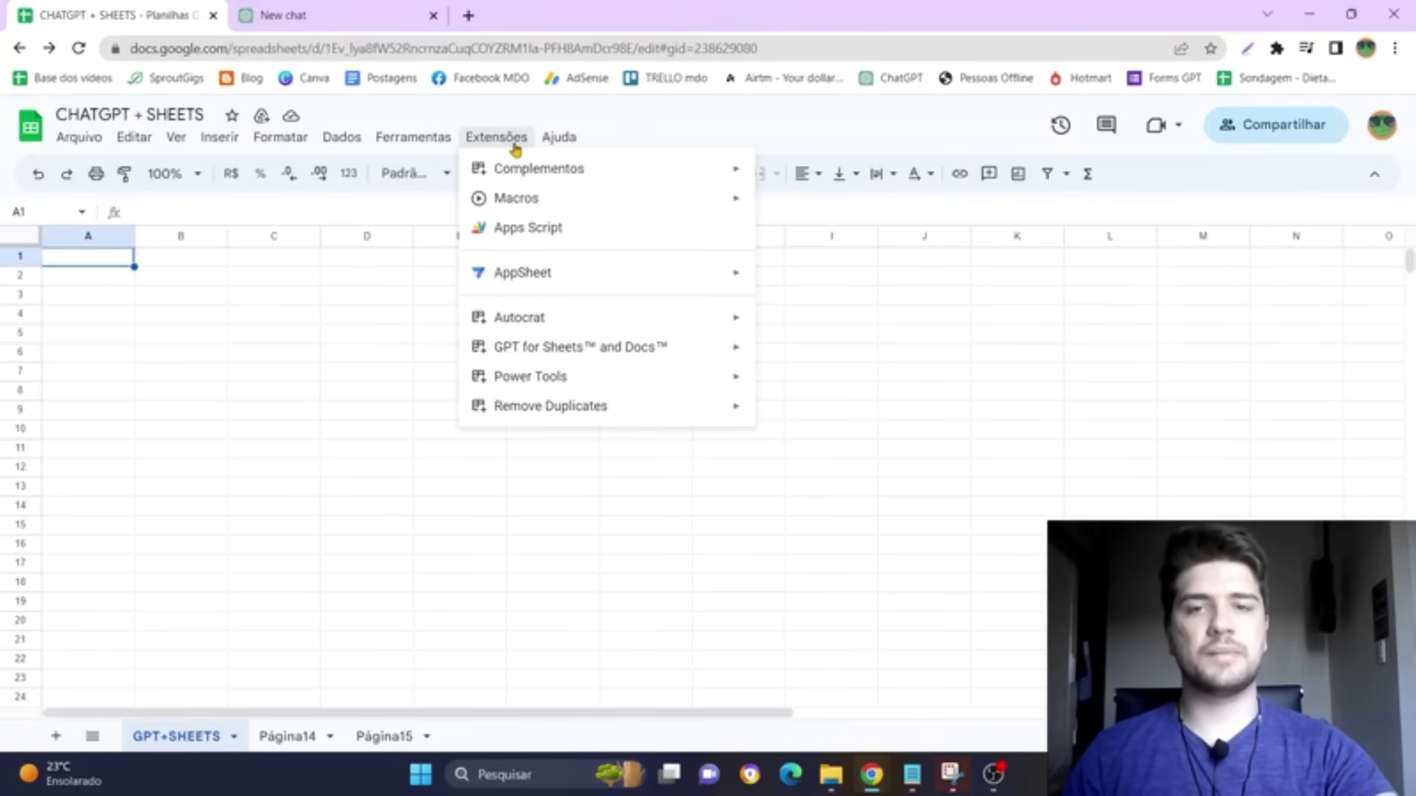
mouse_move(581, 347)
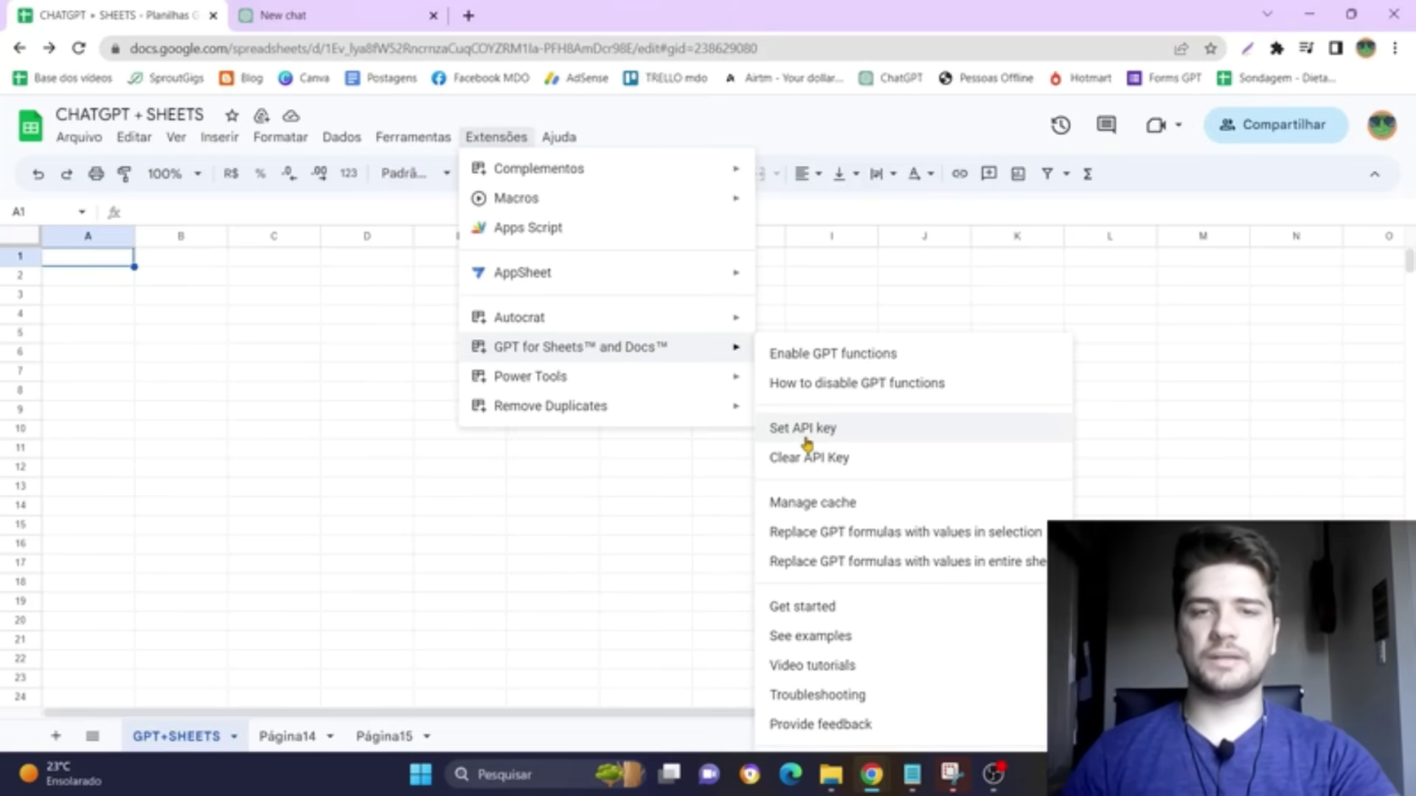
click(806, 440)
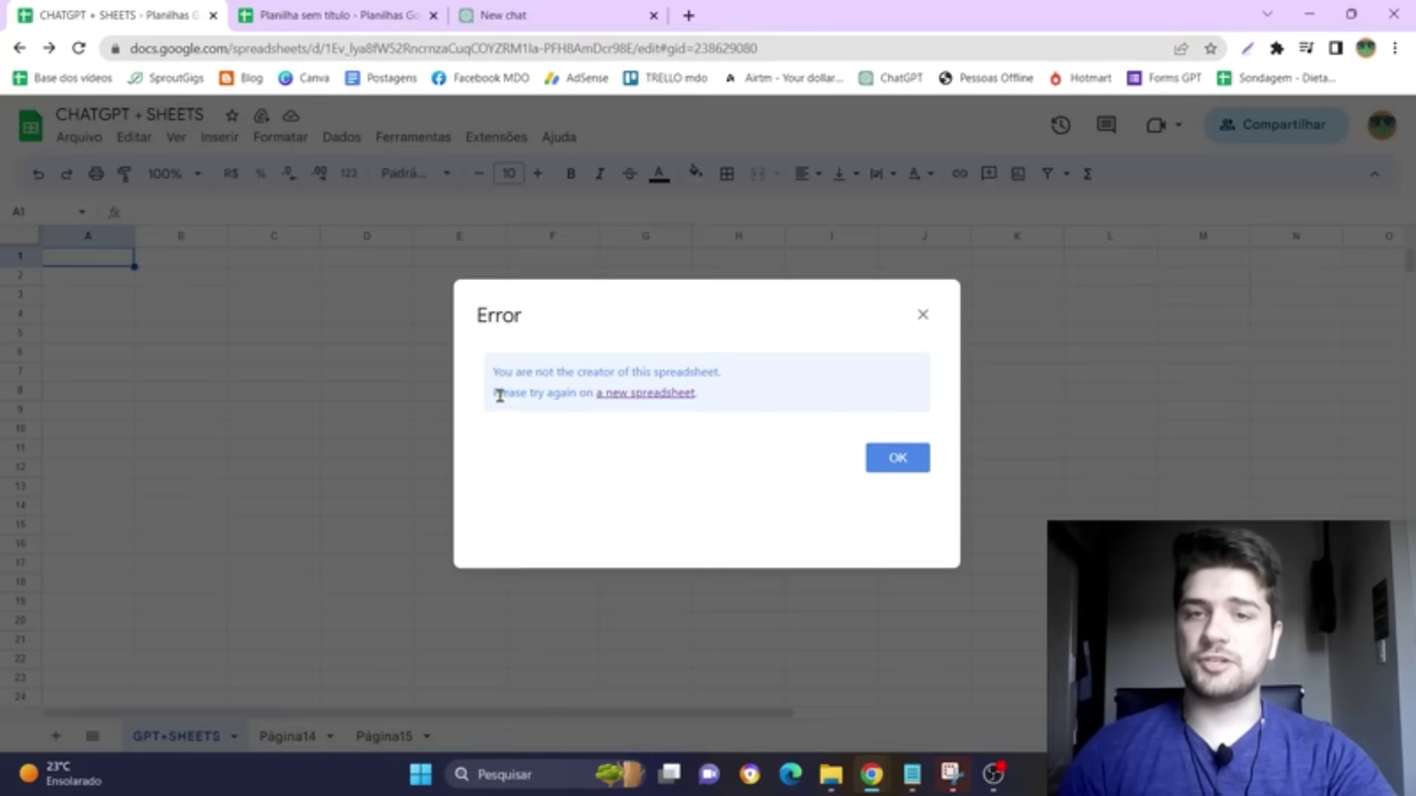
drag(500, 398, 708, 398)
click(708, 445)
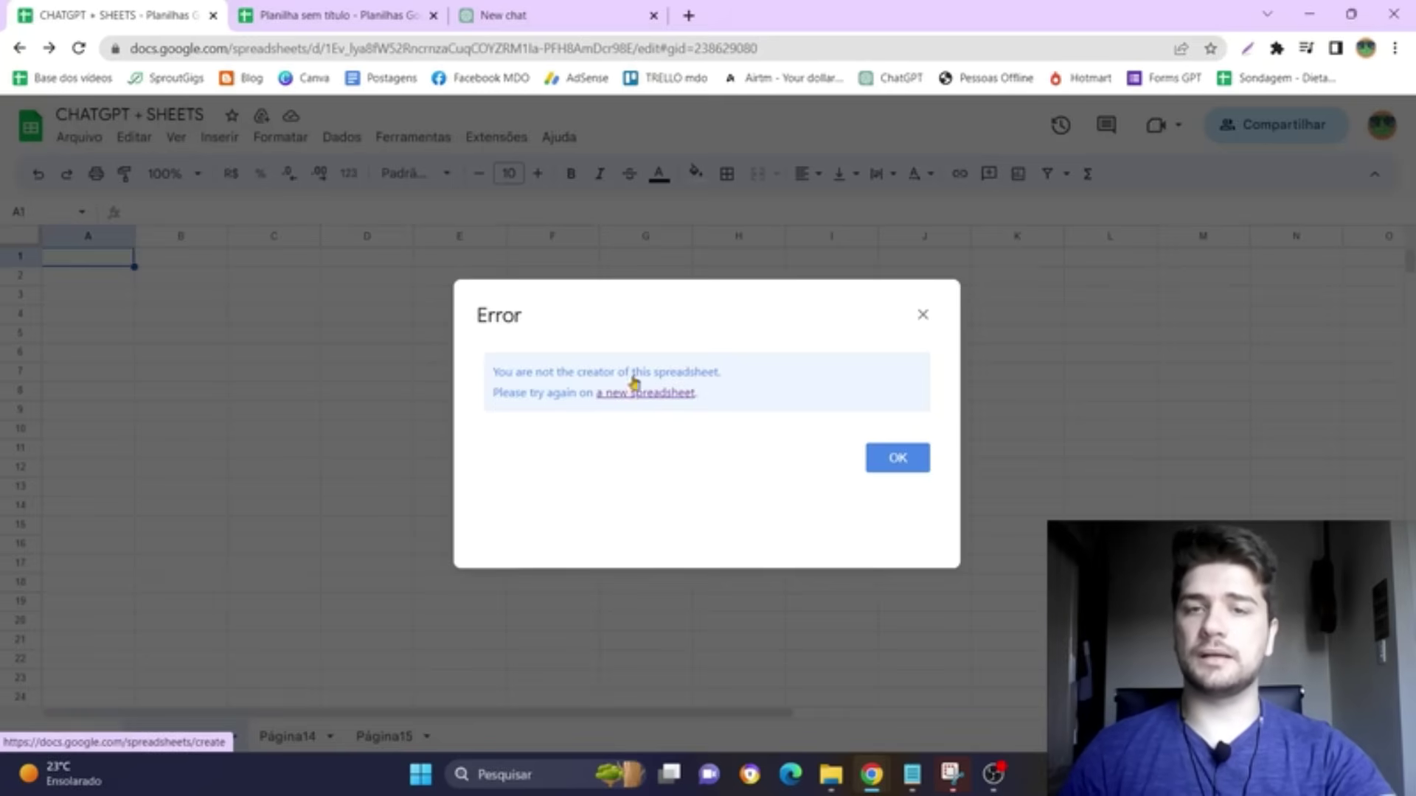
click(372, 12)
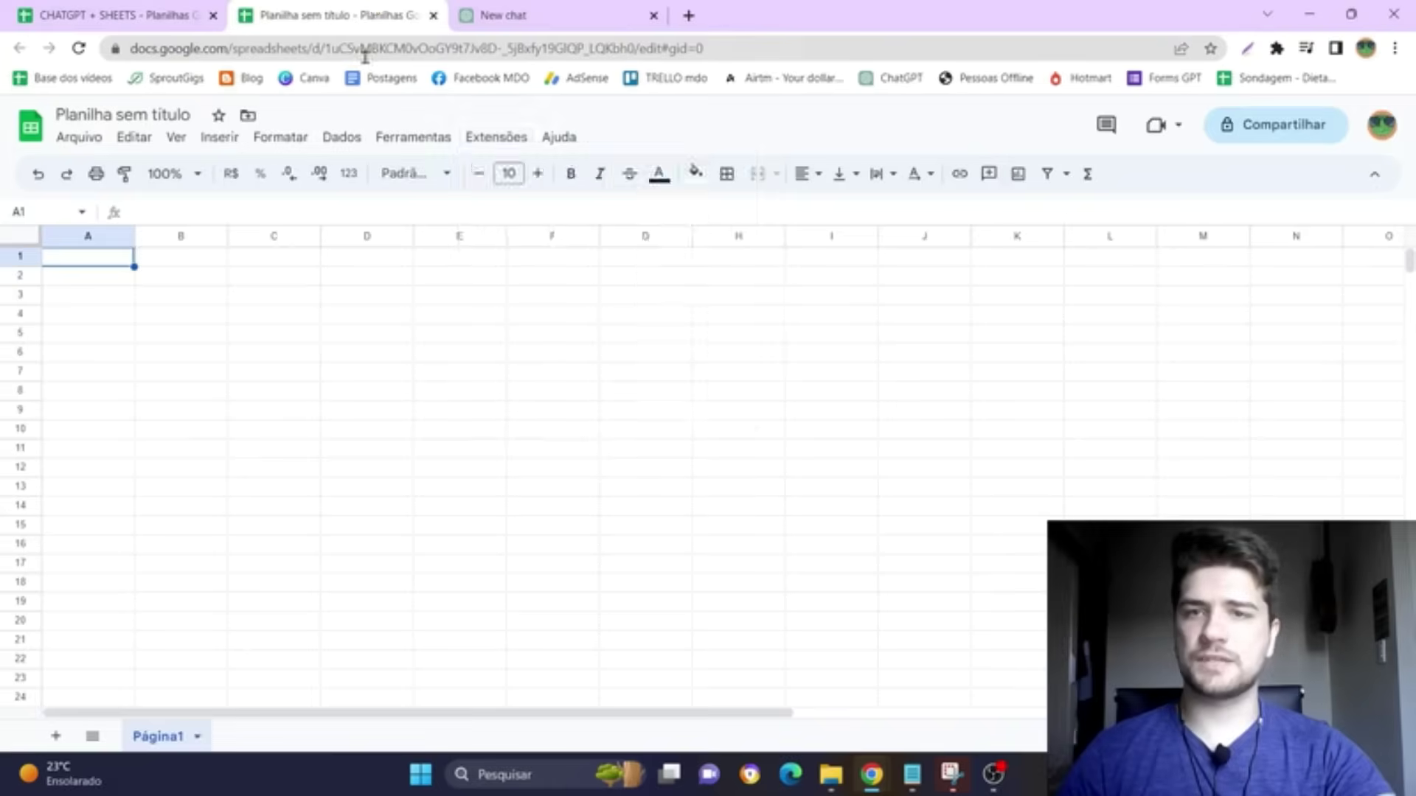
Step: From the add-on's Set API key prompt, follow the OpenAI dashboard link and start logging in
click(476, 146)
mouse_move(581, 347)
click(824, 432)
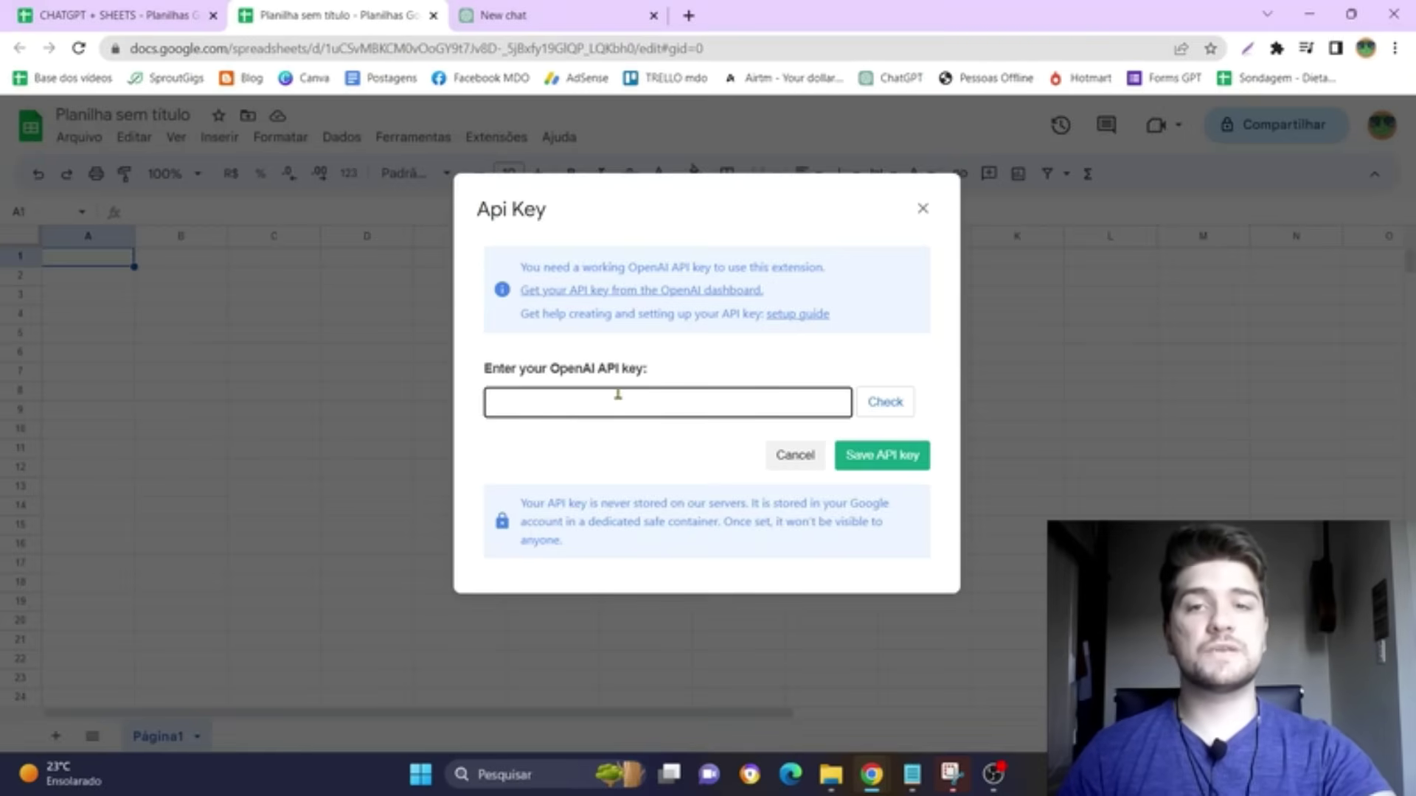
click(615, 291)
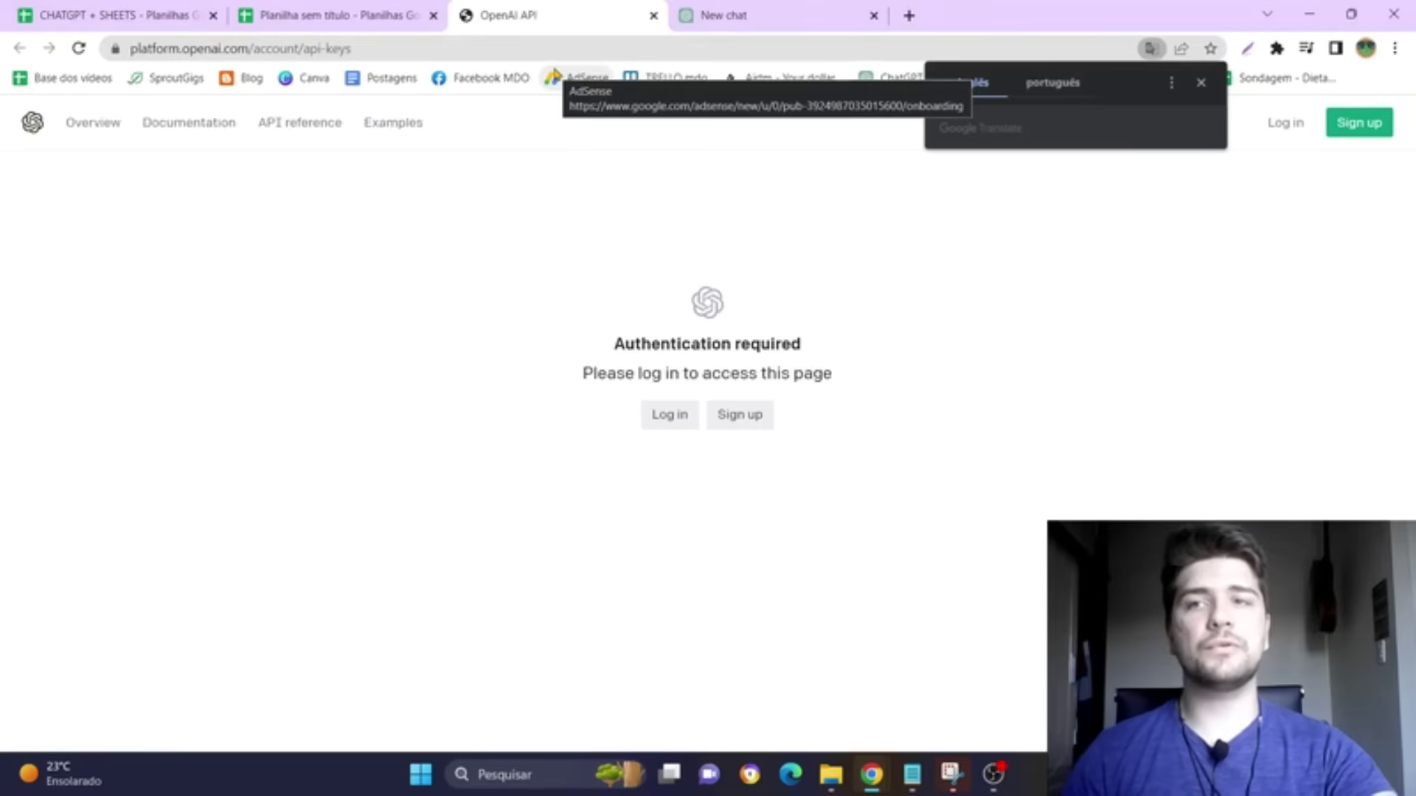
click(672, 418)
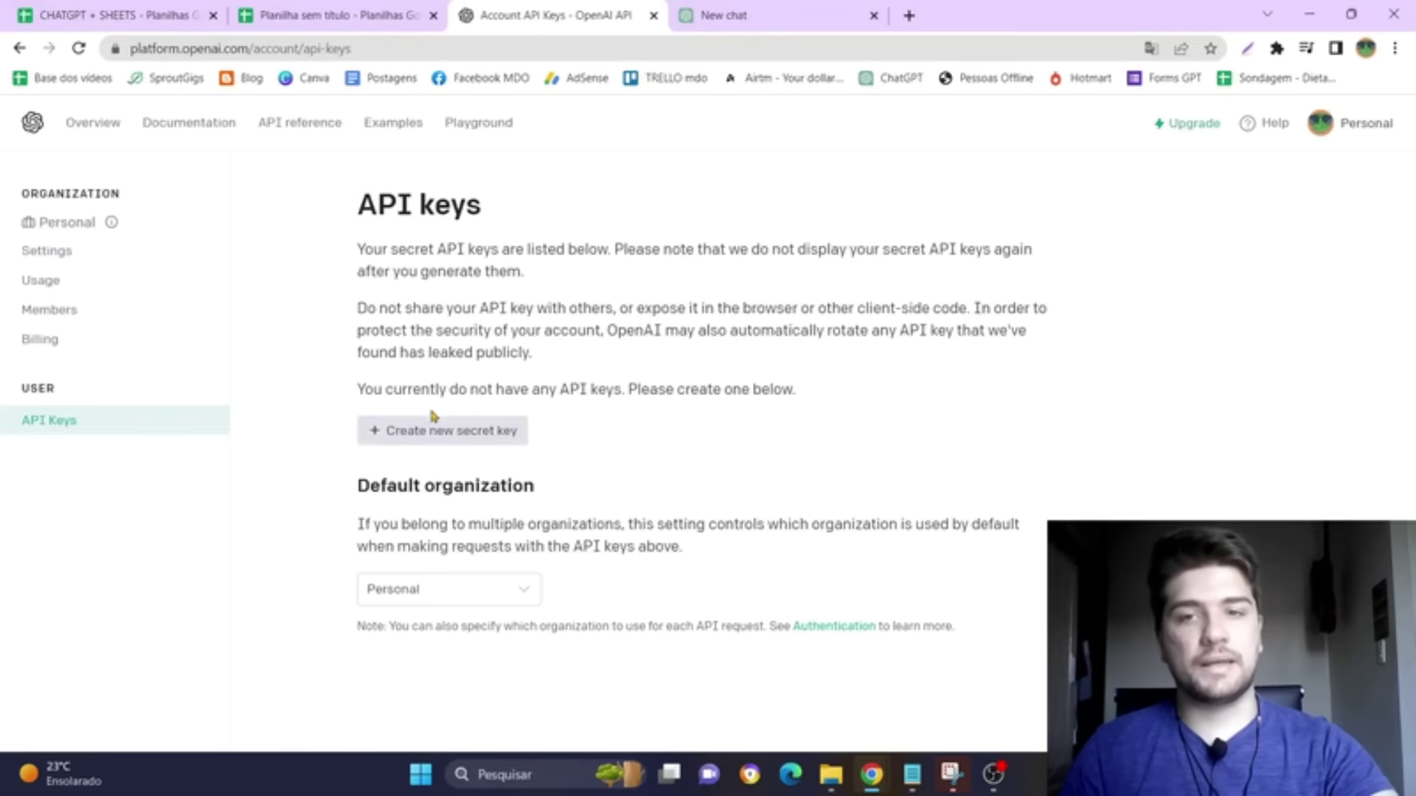
Step: Create and copy a new OpenAI secret key, then focus the spreadsheet's API key field
click(427, 434)
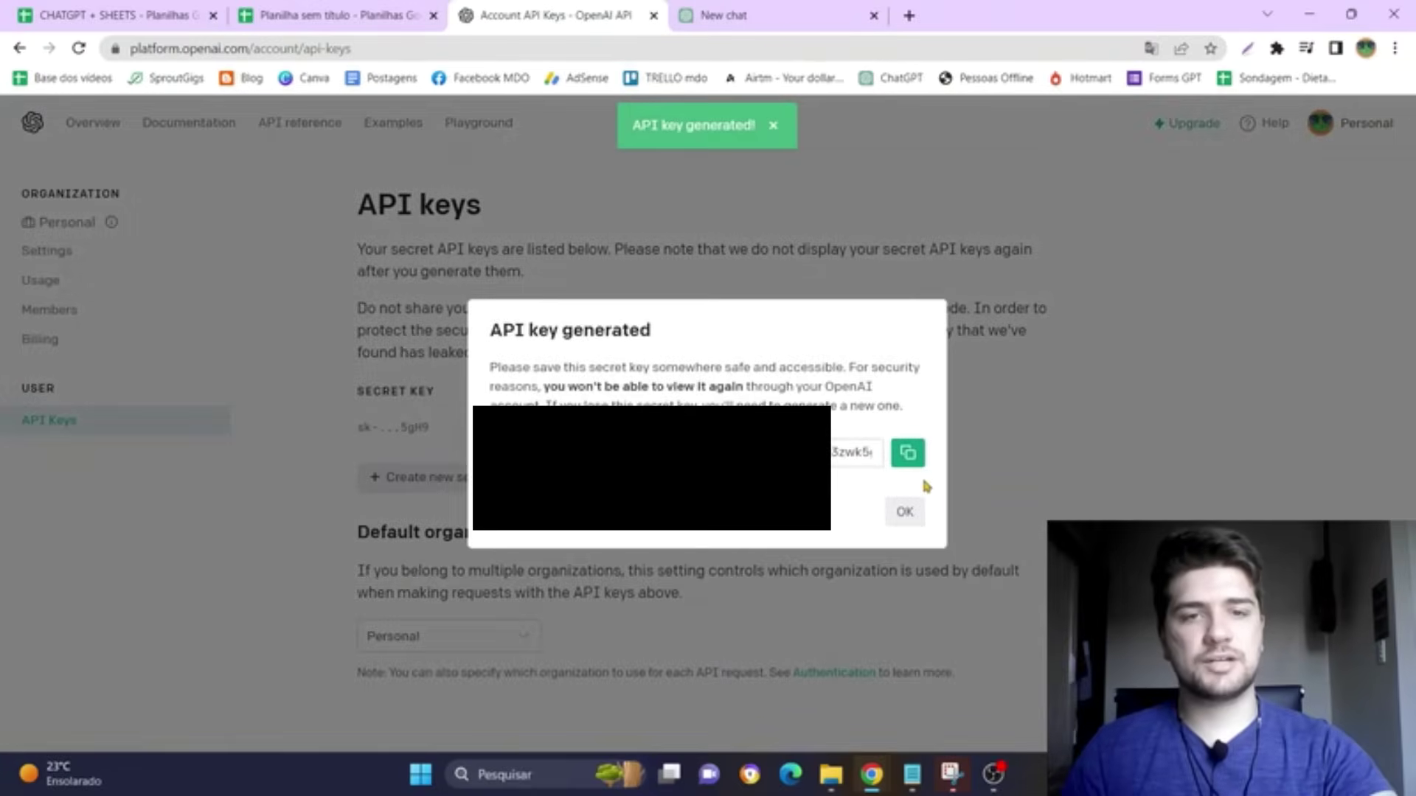
click(908, 452)
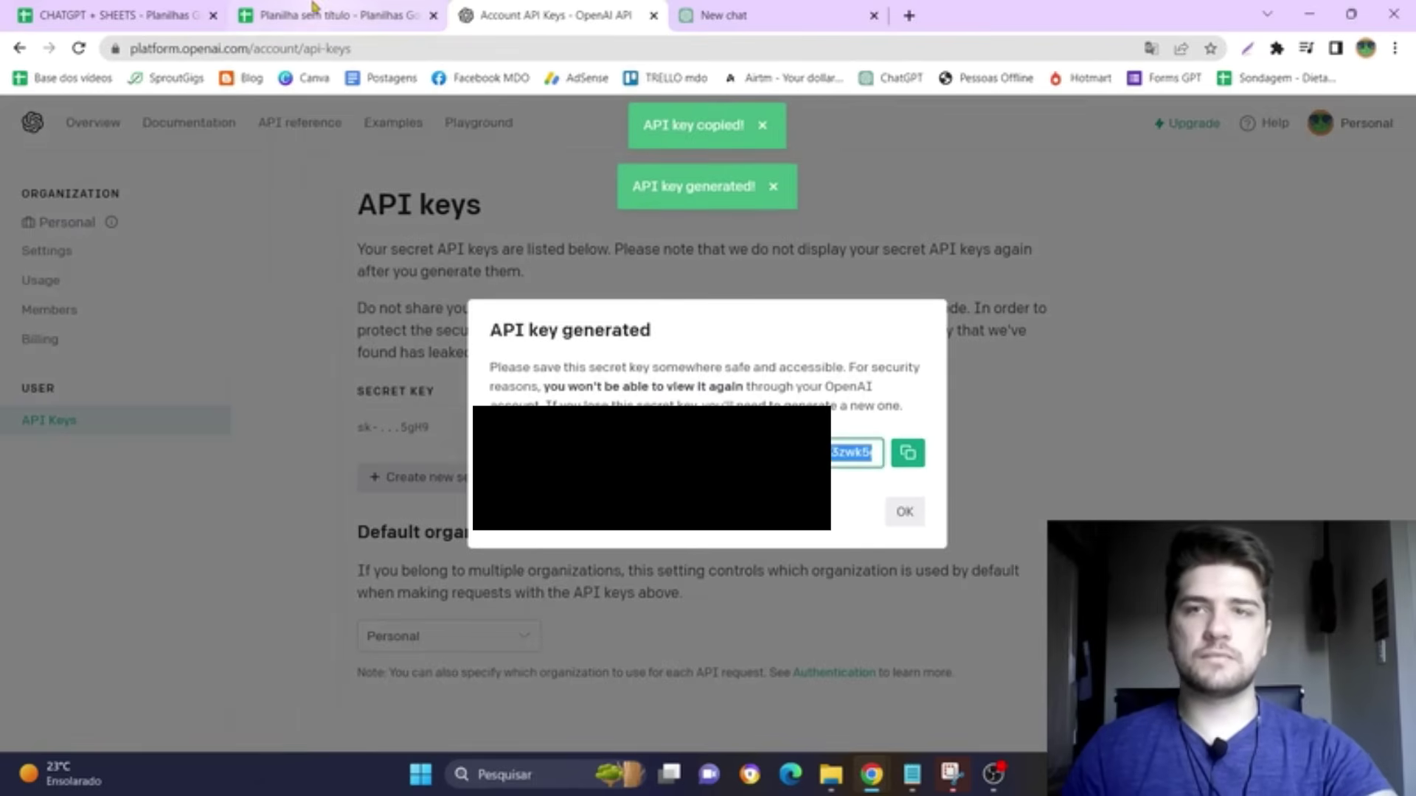
click(325, 9)
click(603, 402)
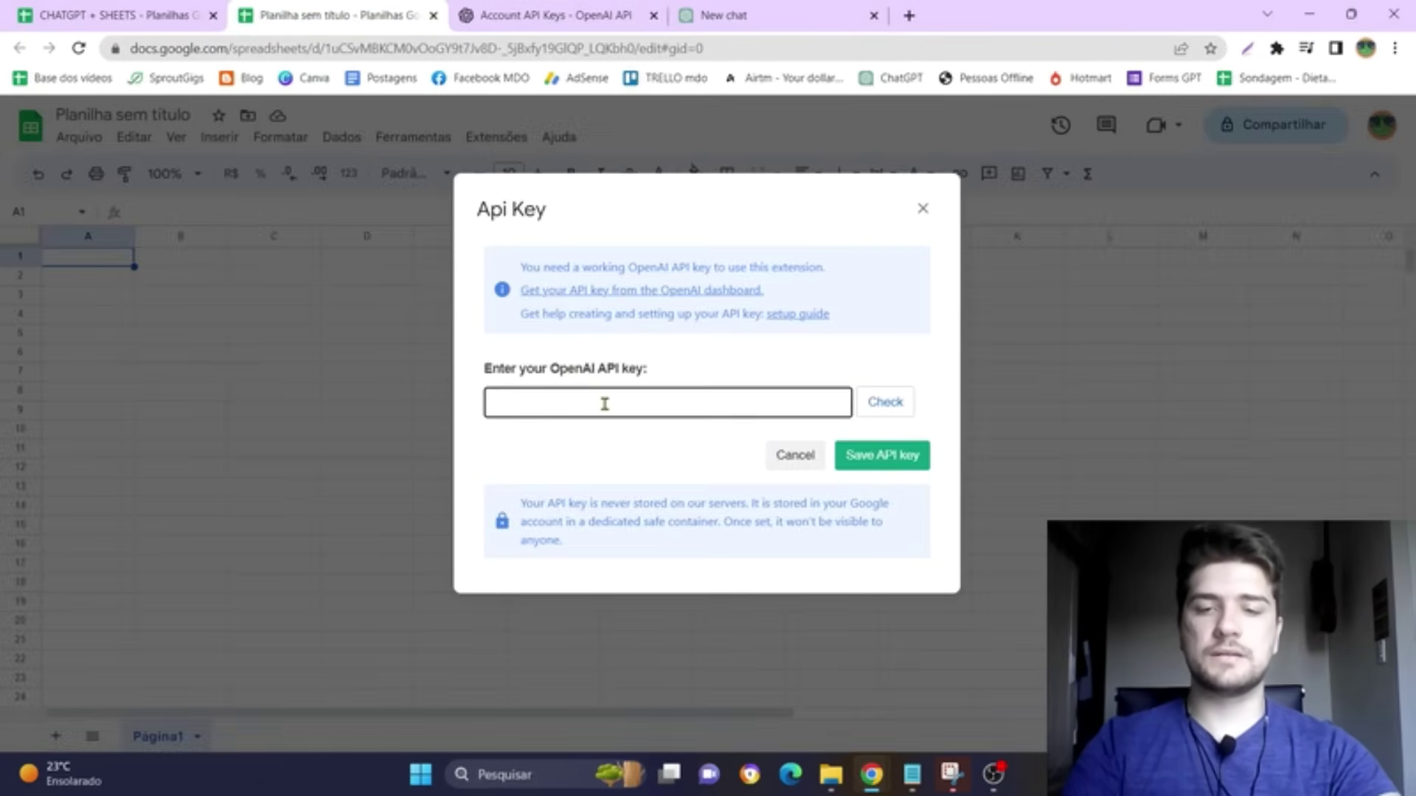
Step: Paste the OpenAI key, confirm it checks as valid, and save it
key(ctrl+v)
click(887, 404)
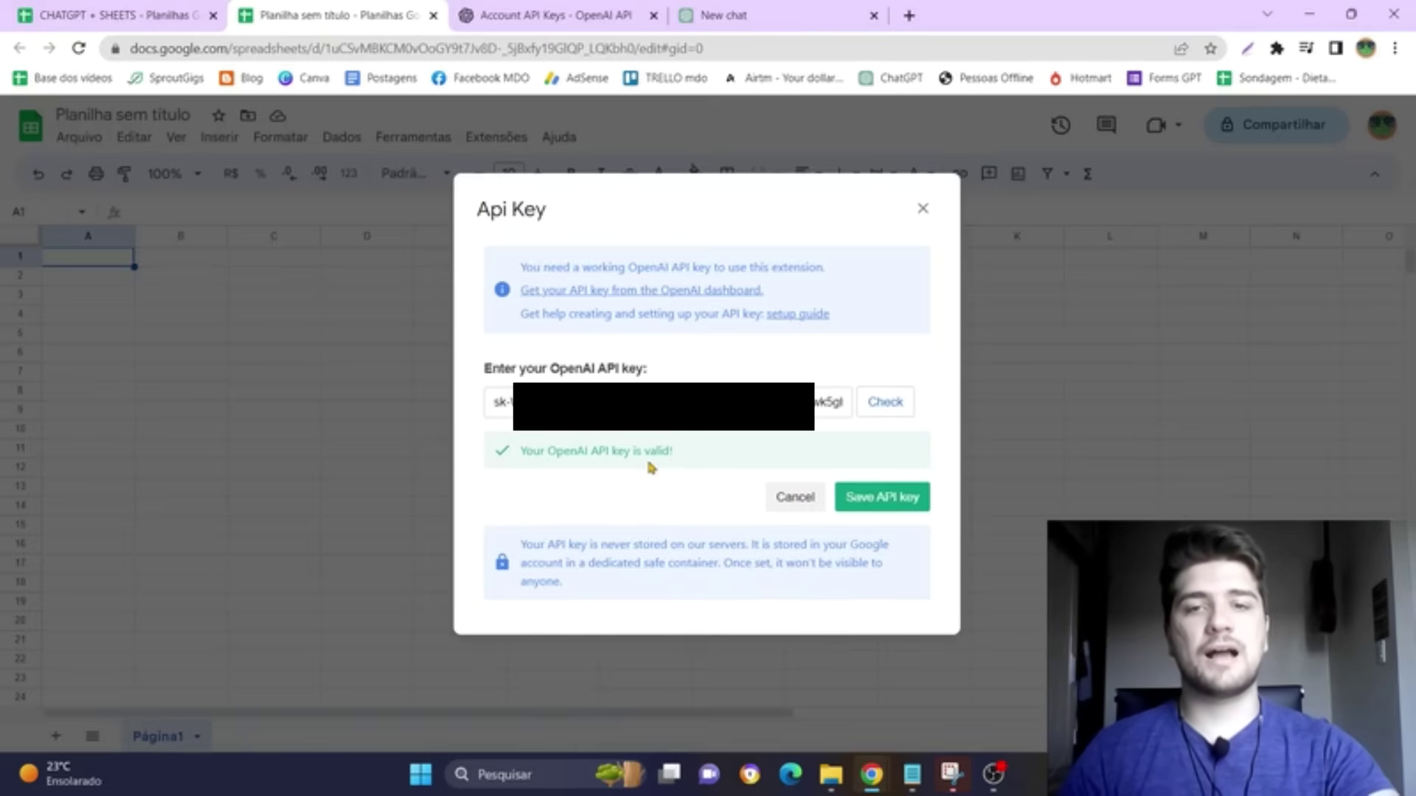
drag(674, 451, 518, 454)
click(592, 490)
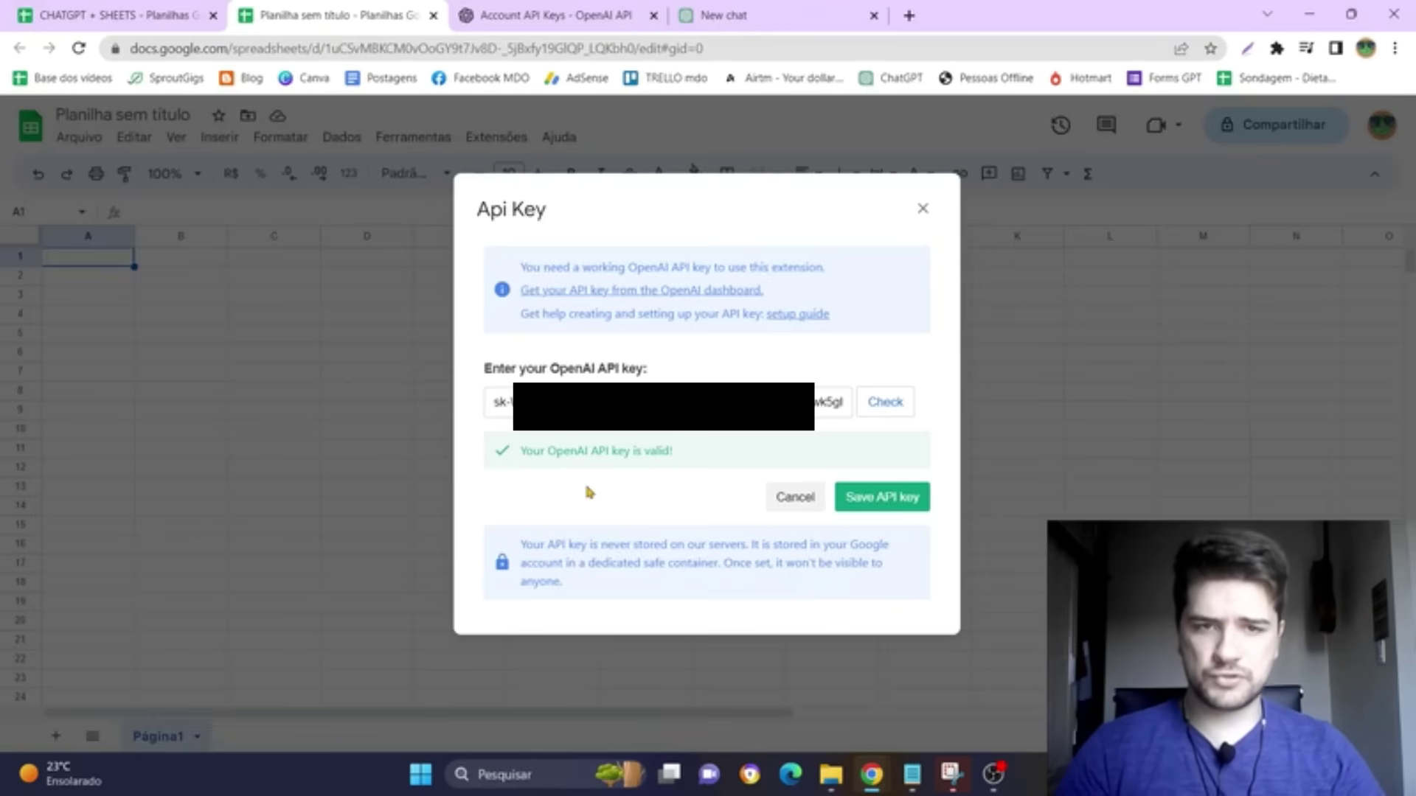
drag(673, 452, 493, 451)
click(903, 507)
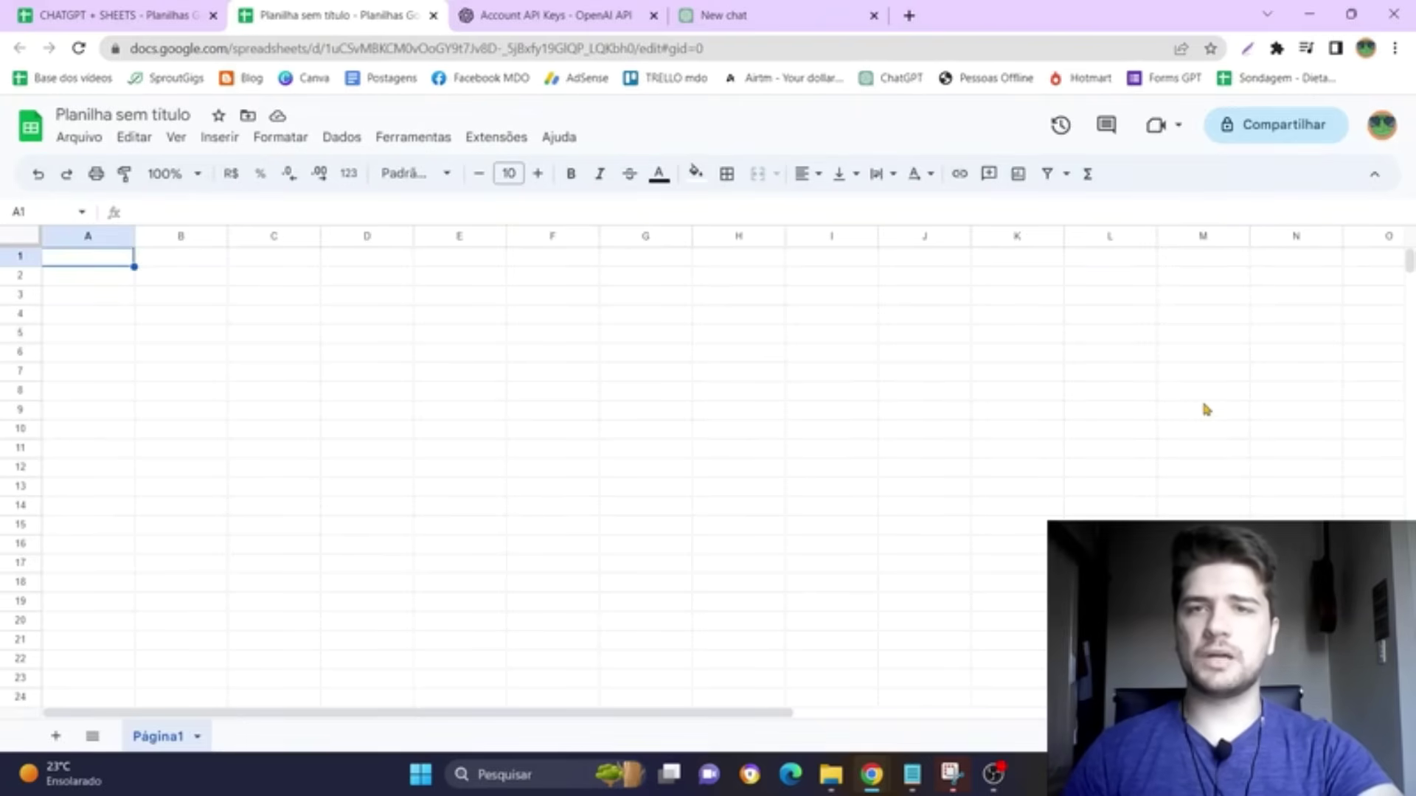
Step: Start typing a =gpt formula in cell B1
click(448, 297)
click(273, 299)
click(223, 264)
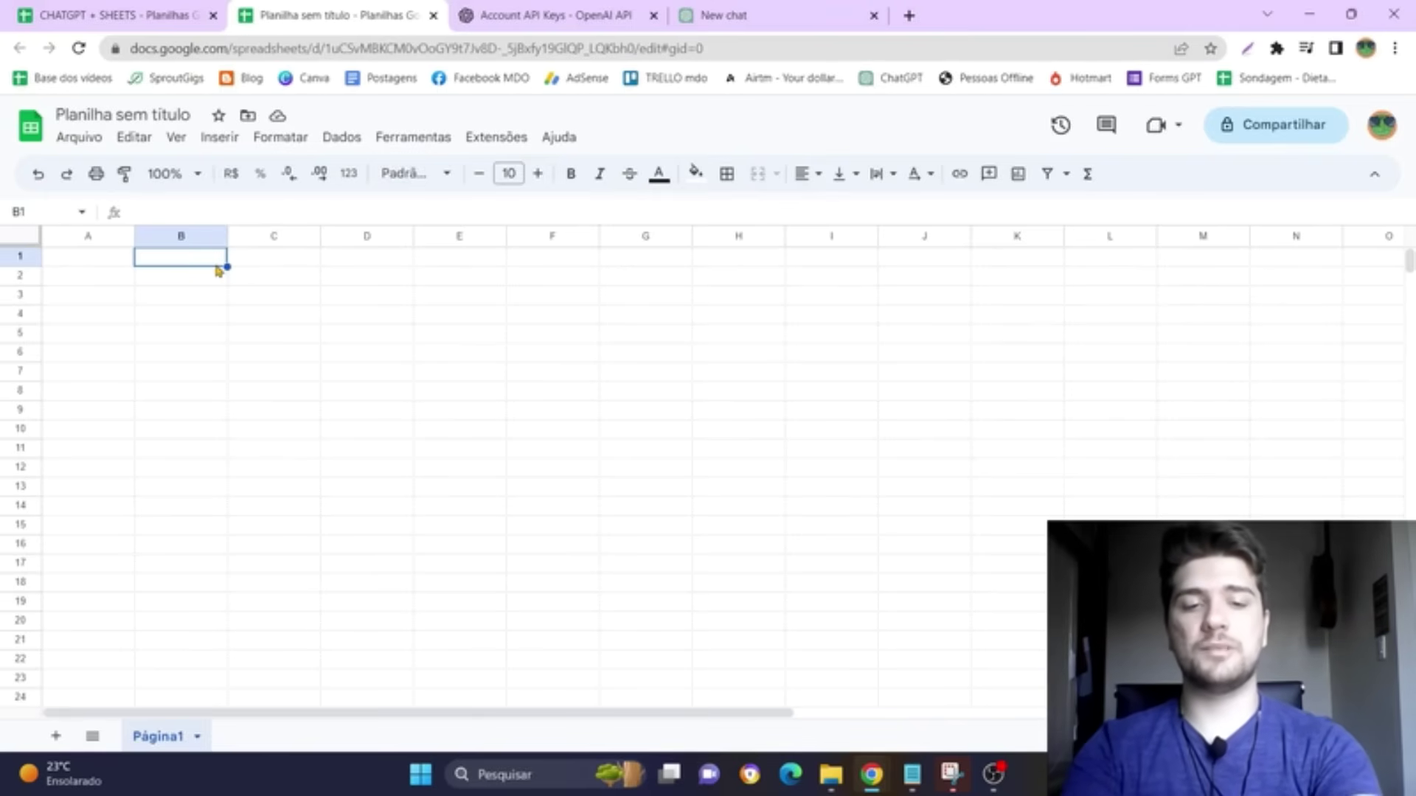
text(=gpt)
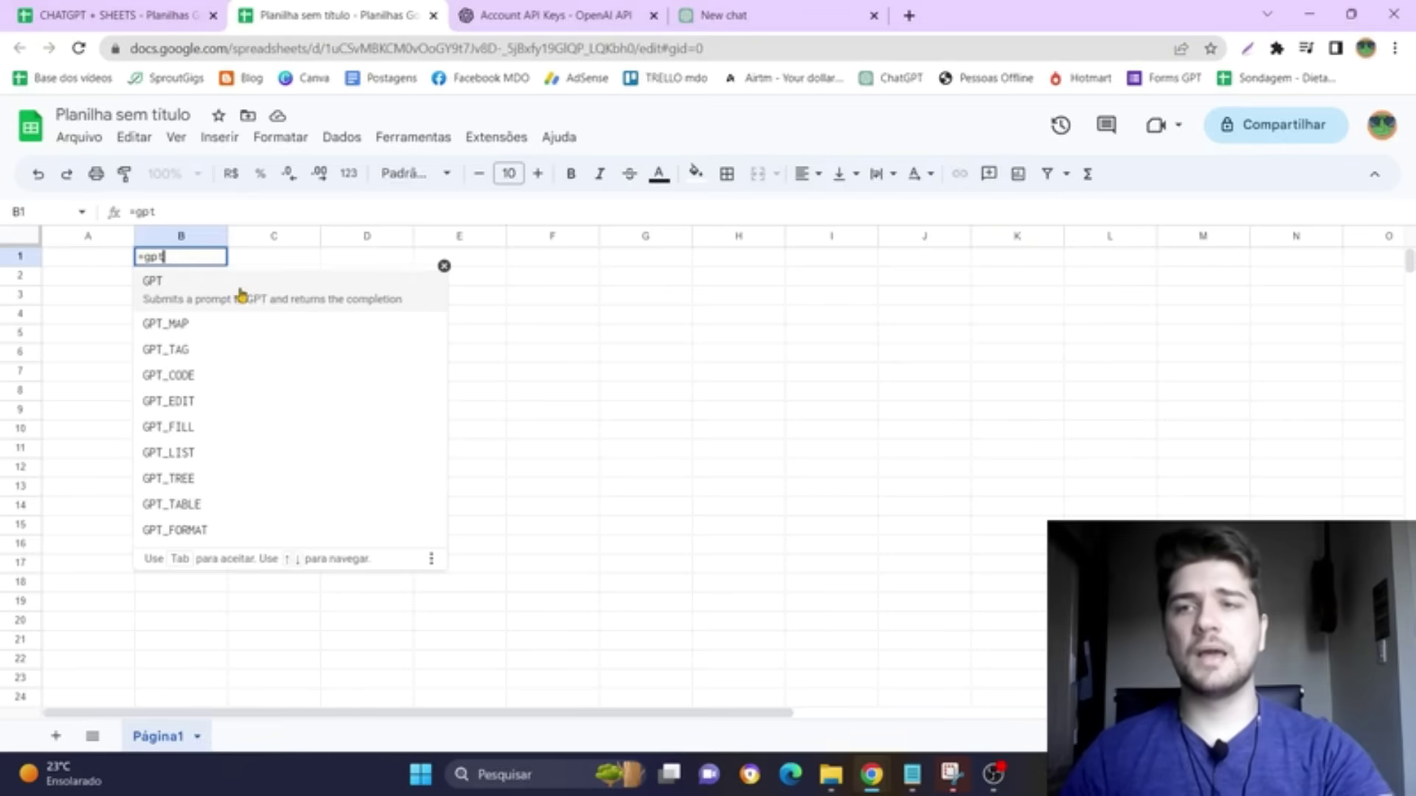
Step: Write B1's GPT_LIST prompt: 'Liste os 4 principais temas sobre parasitologia. Quero somente os titulos do tema'
click(267, 442)
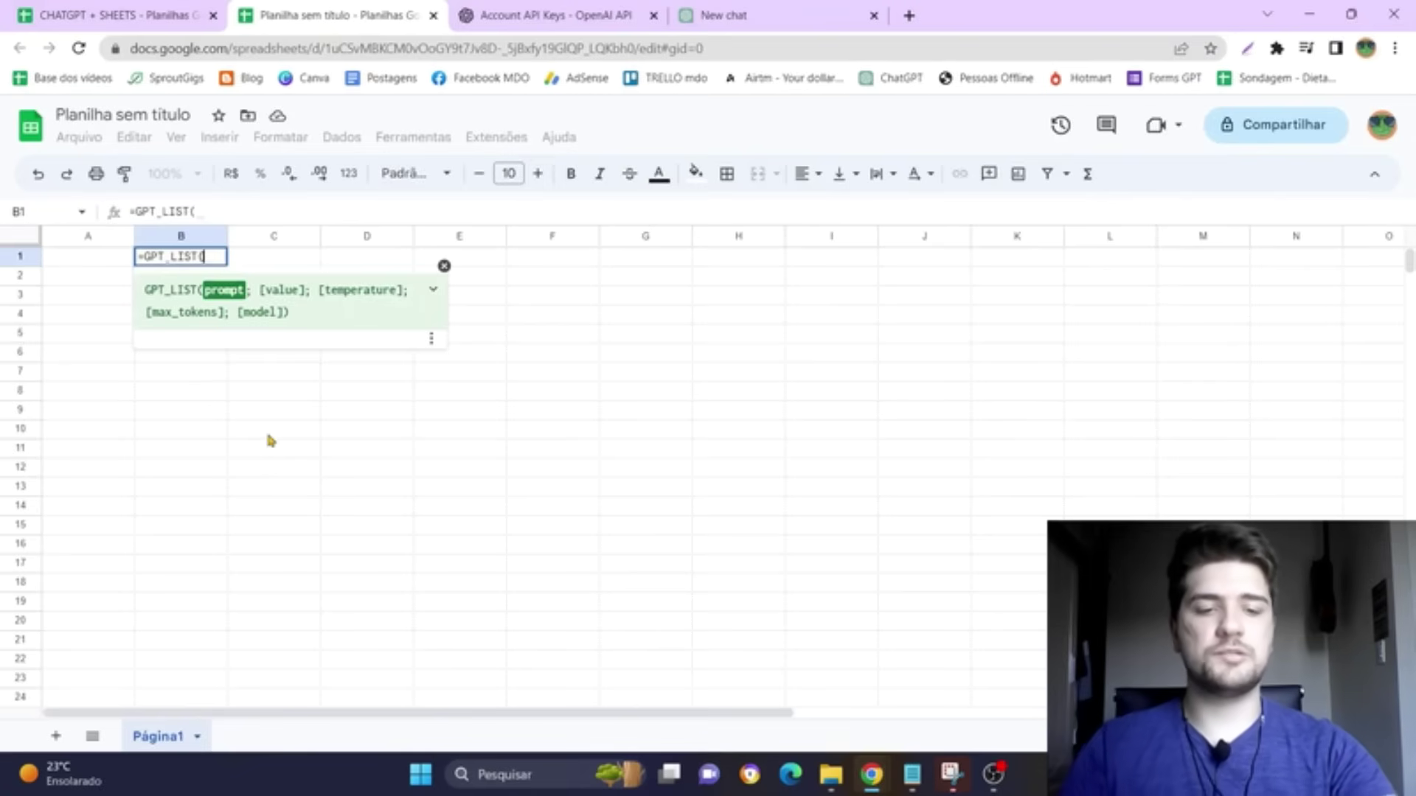
text(")
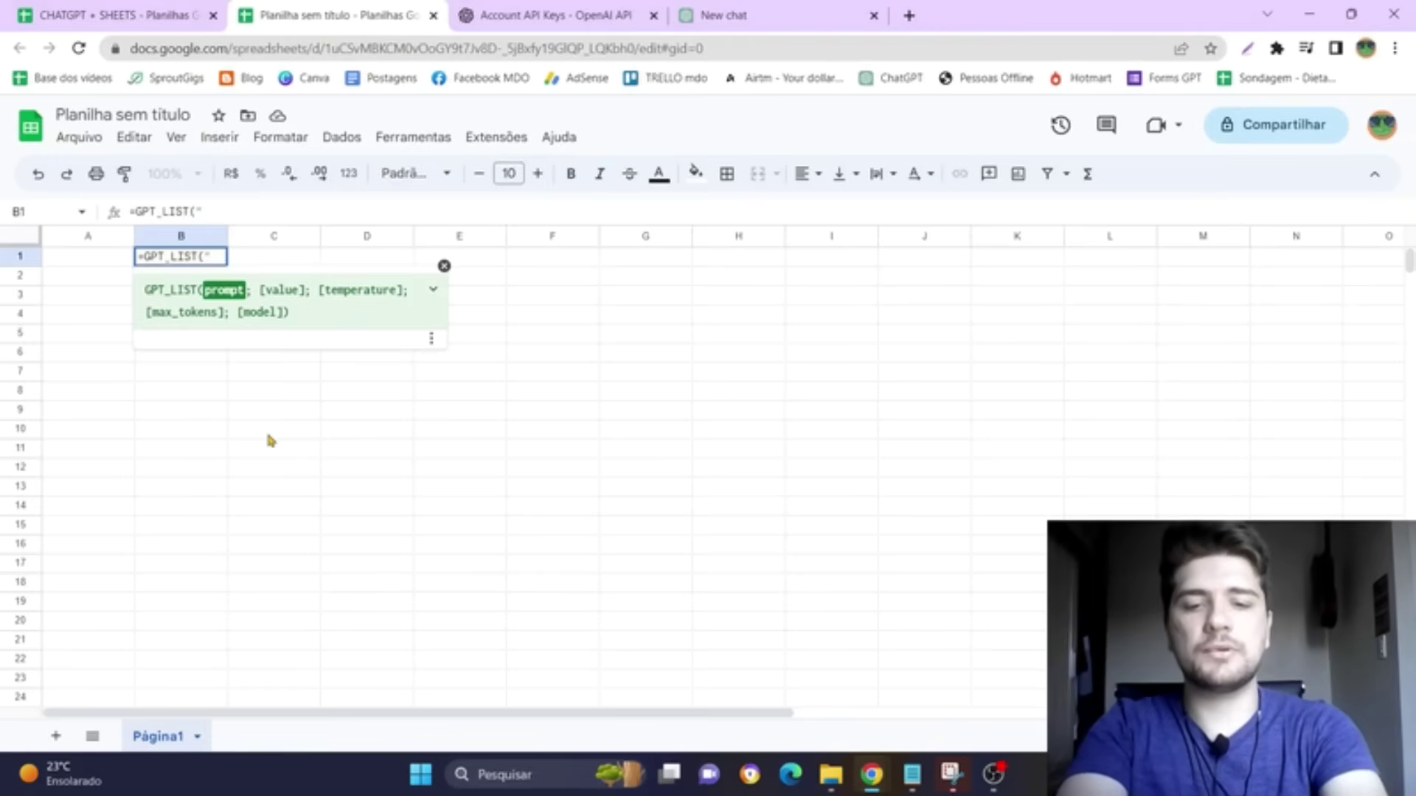
text(Liste)
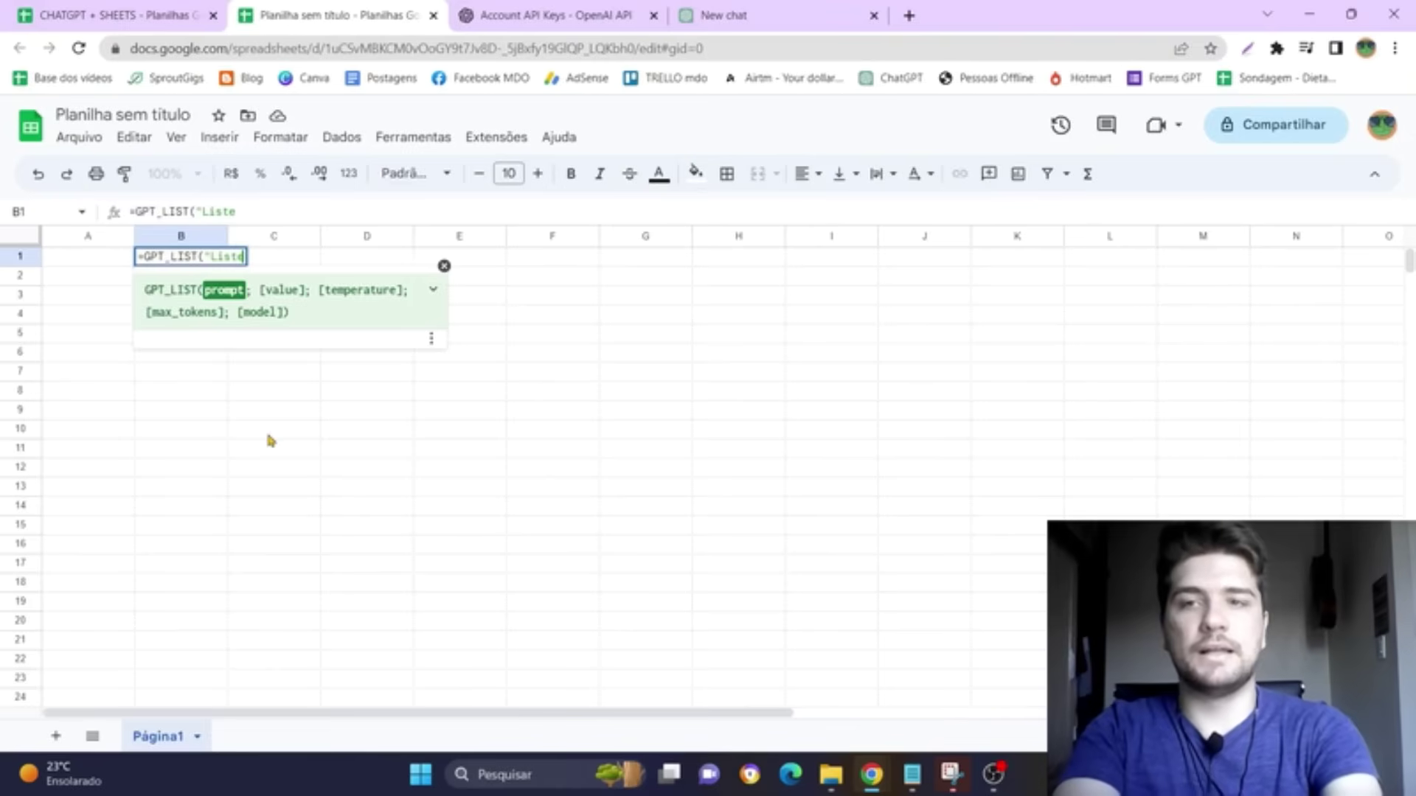
text( os 4 princip)
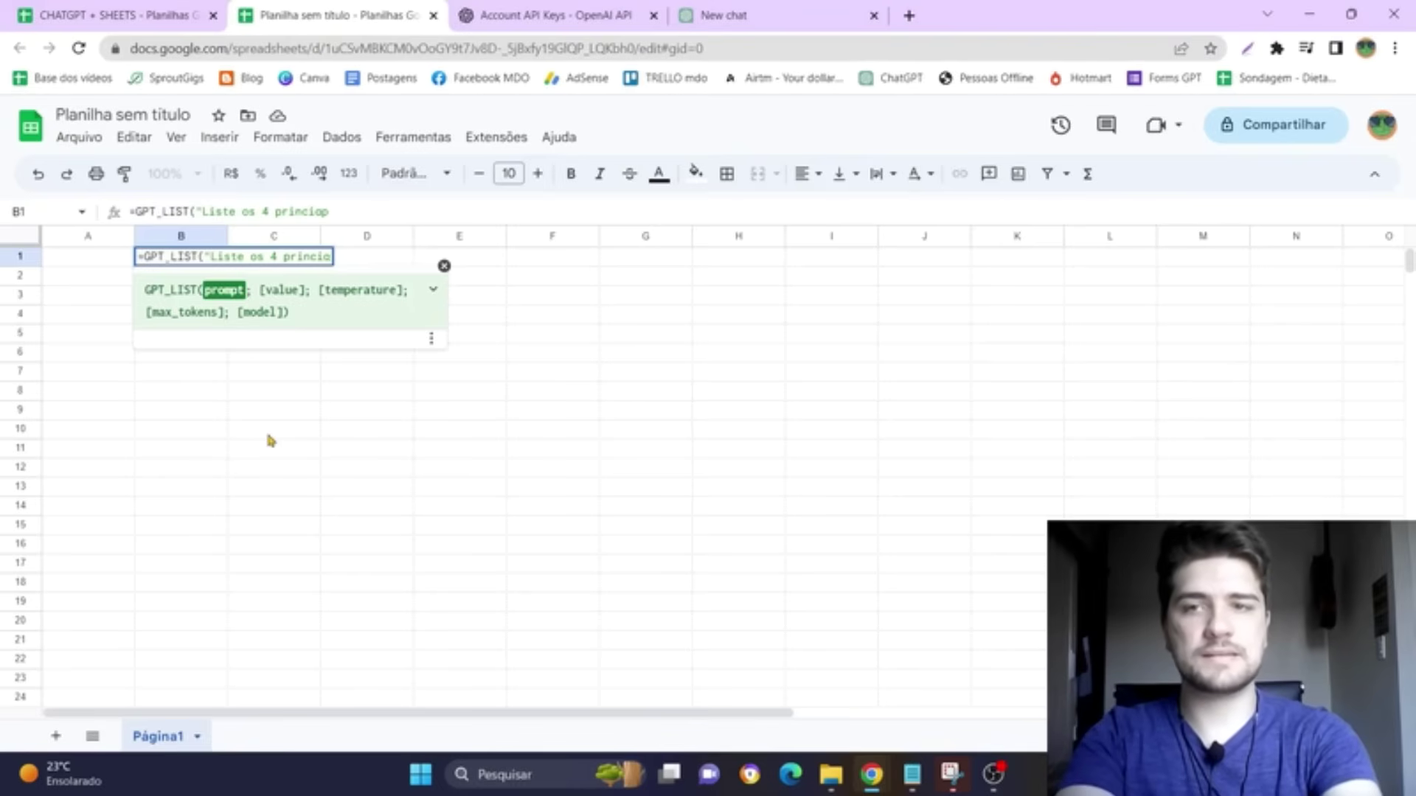
text(ais temas sobre parasitologia.)
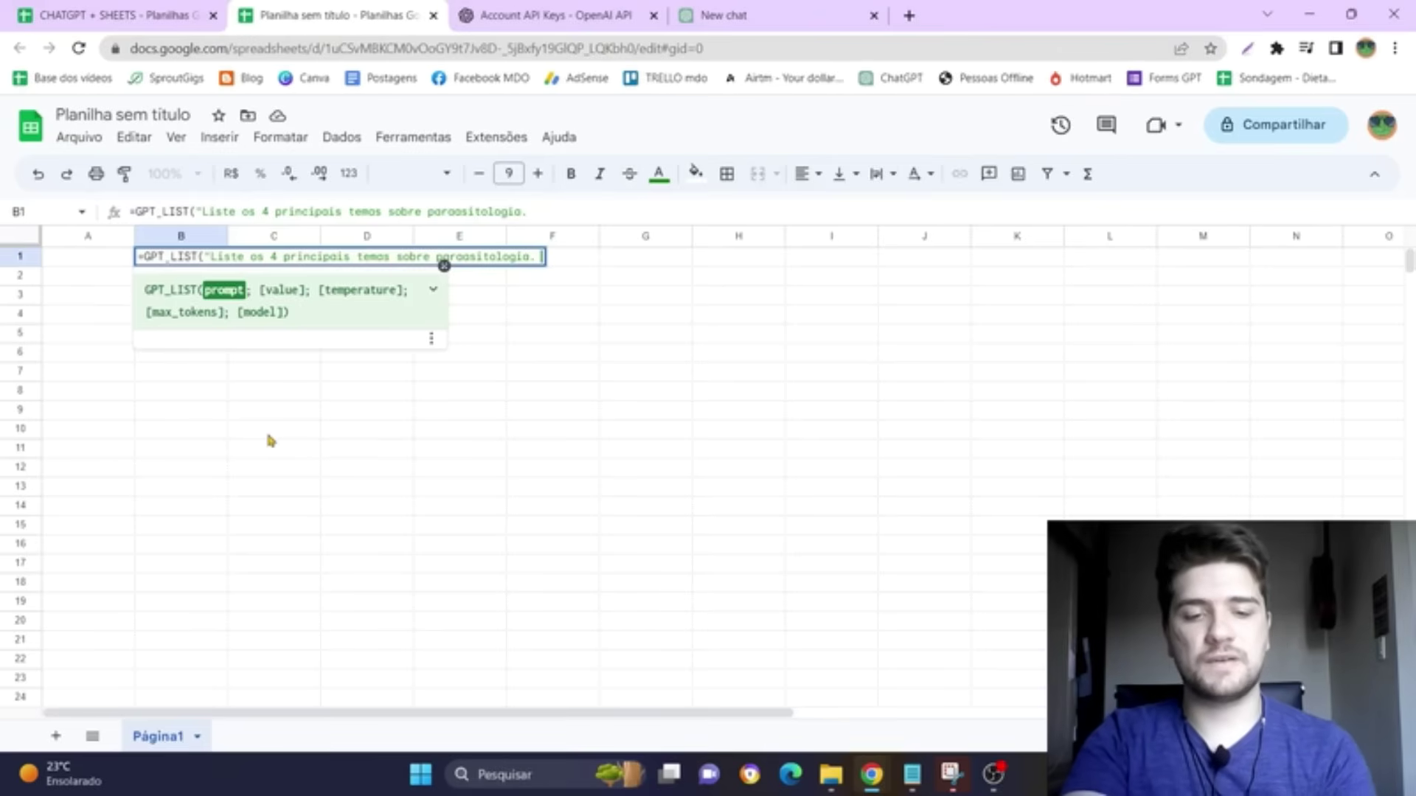
text(Quero somente)
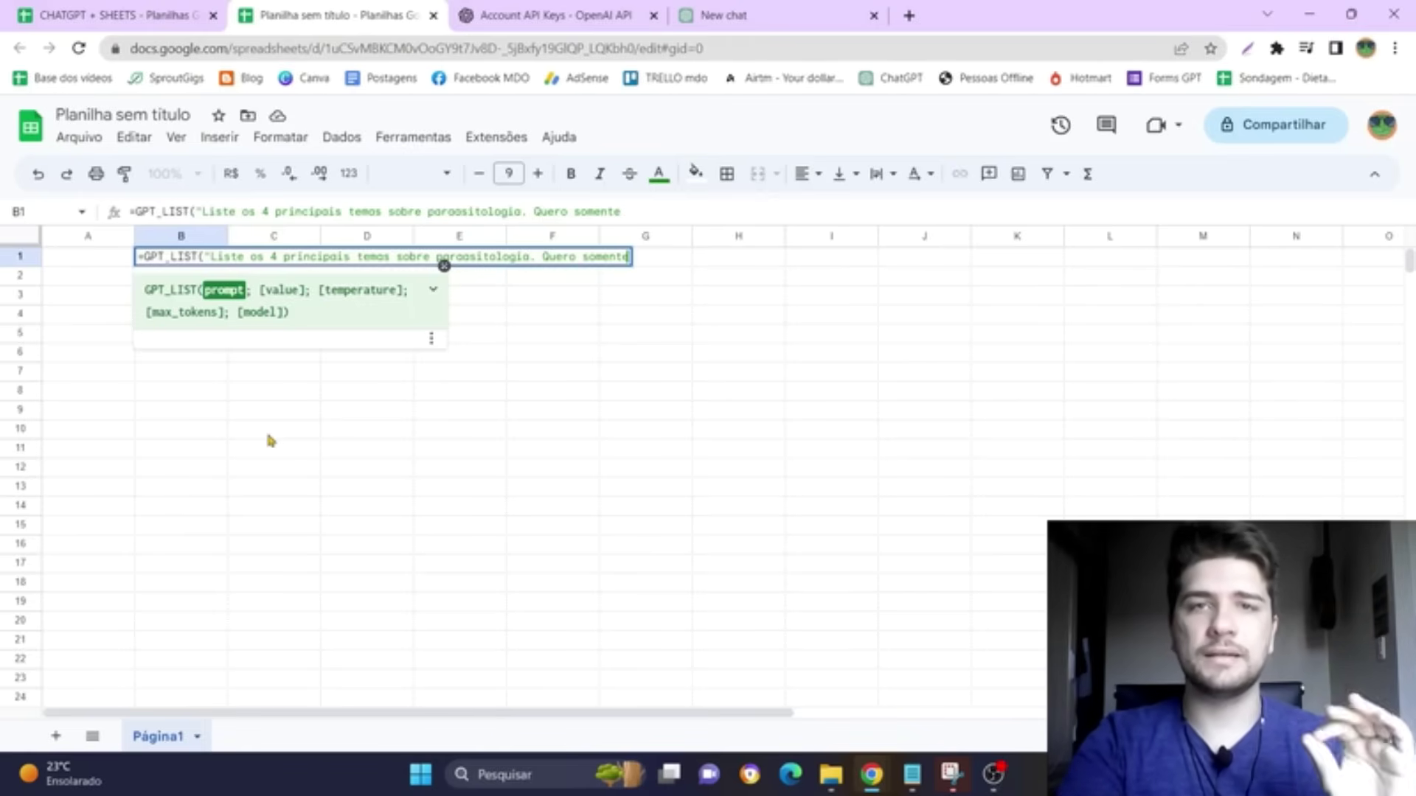
text(os titulos do tema")
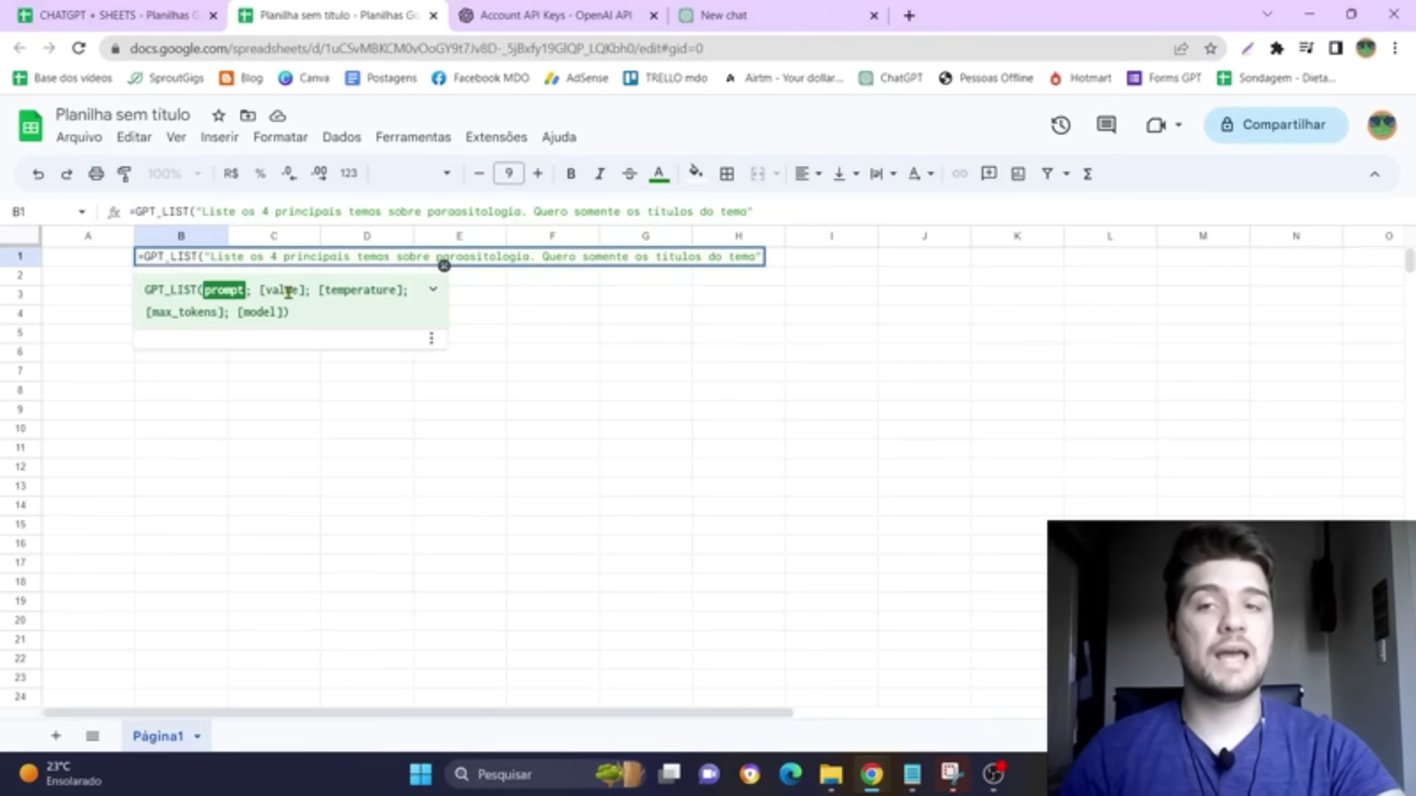
Step: Run the GPT_LIST formula and review the four generated topics in B1:B4
key(Return)
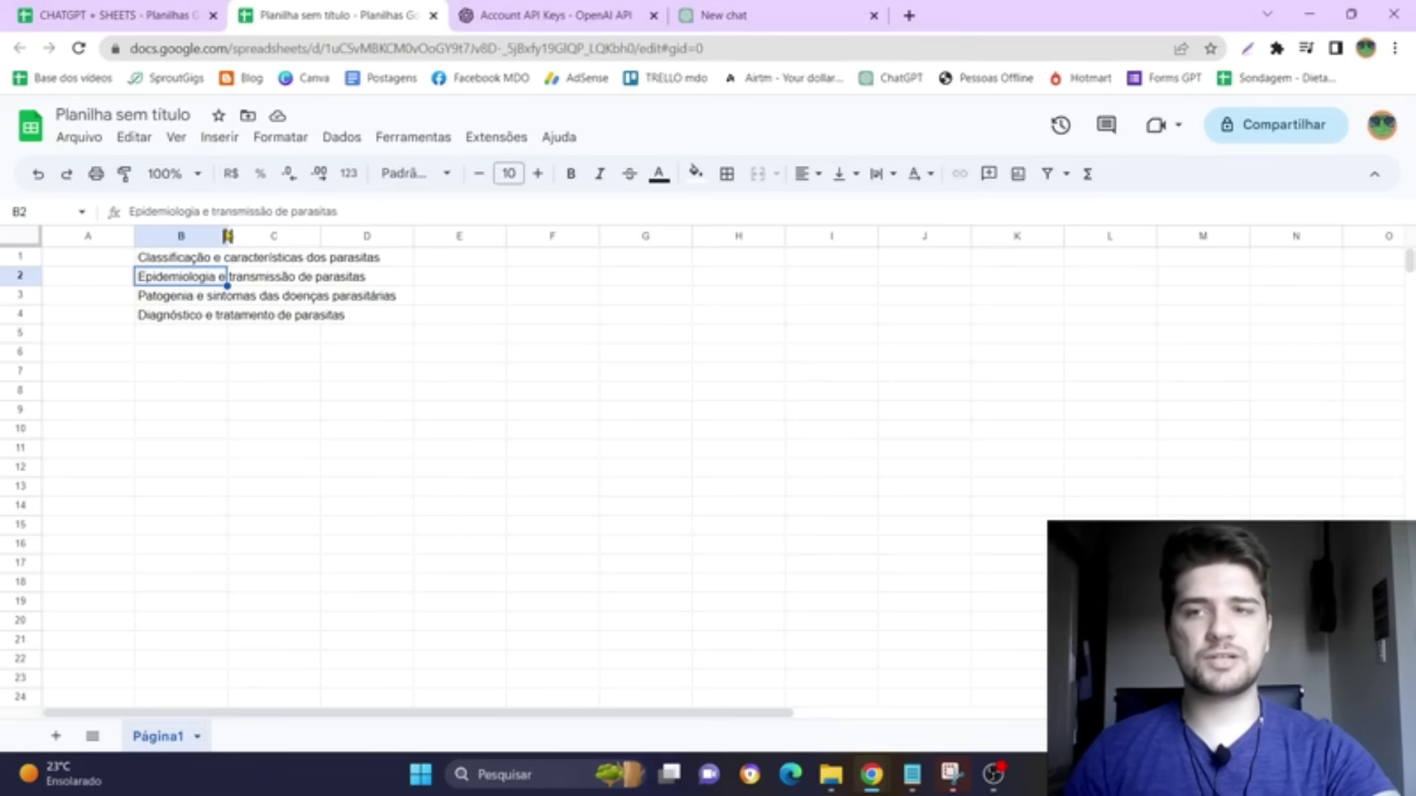
click(176, 258)
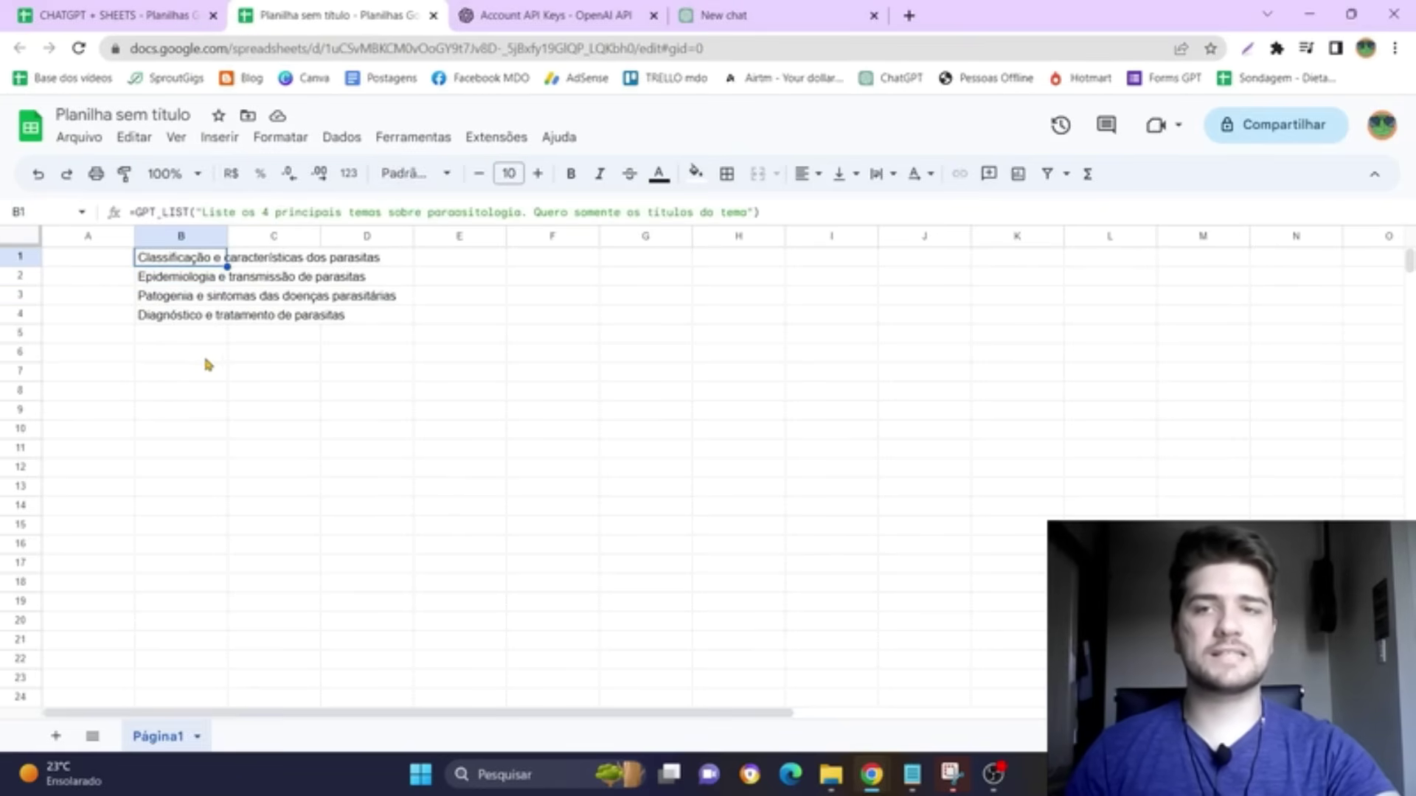
click(191, 279)
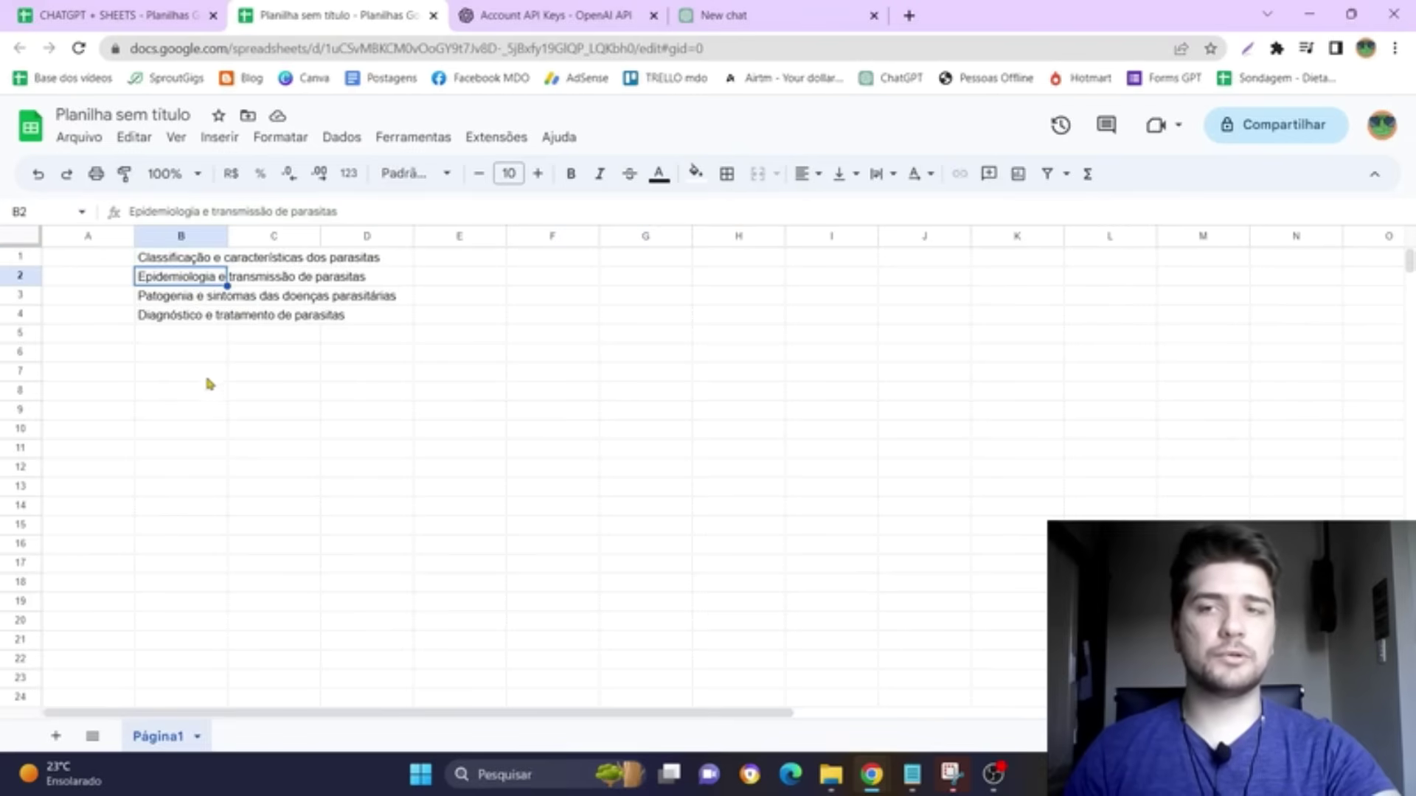
click(173, 299)
click(191, 317)
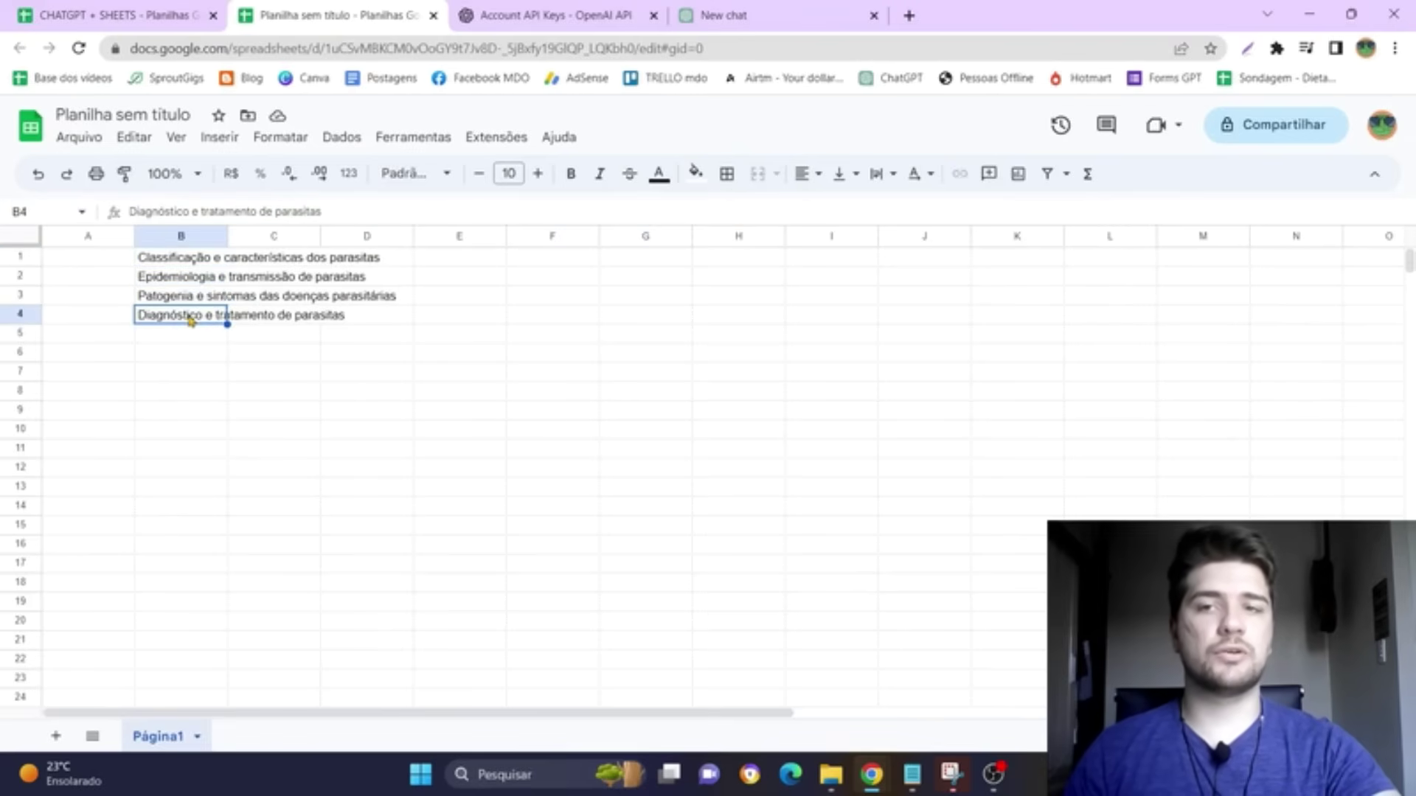
Step: Autofit column B to the topic titles and select row 1
double_click(228, 236)
key(Down)
key(Down)
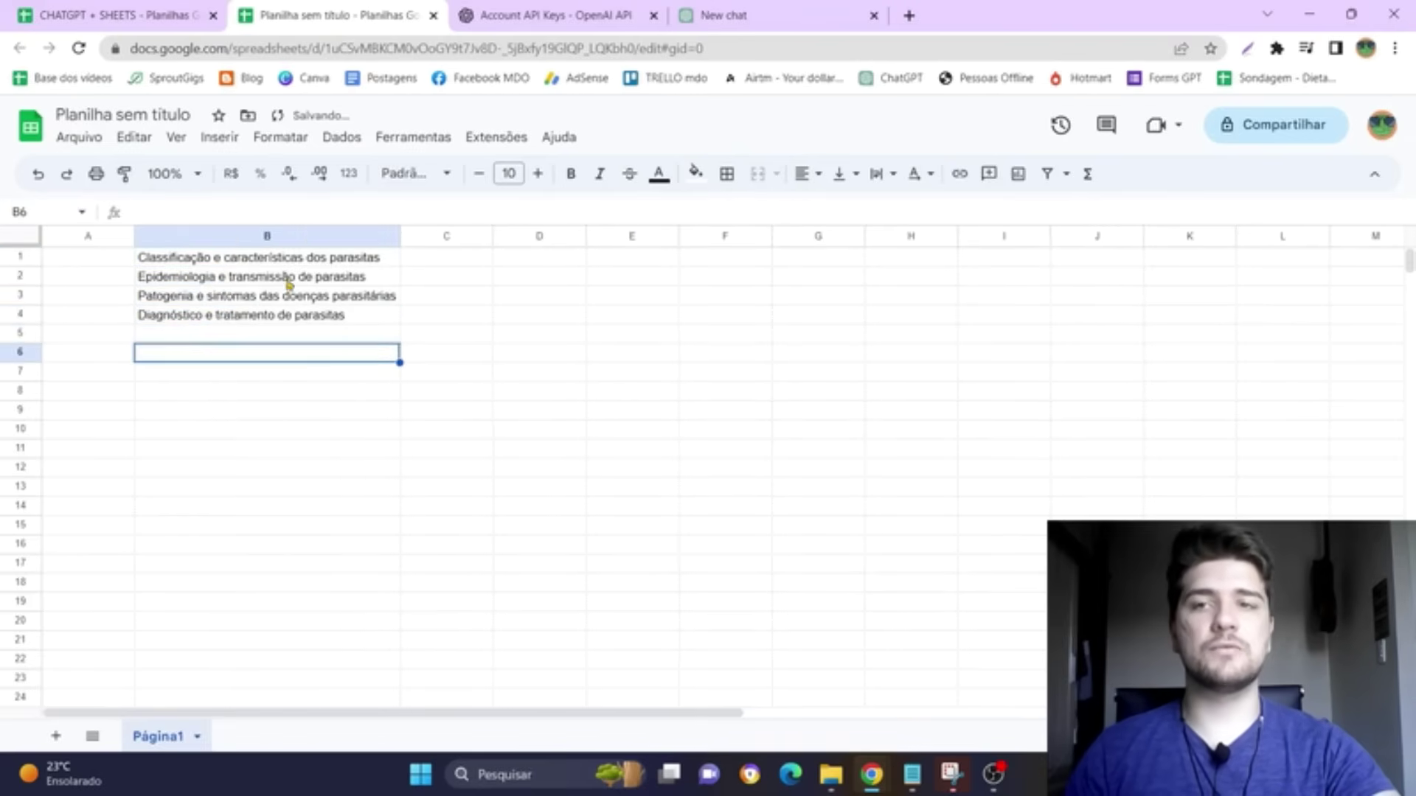
drag(276, 258, 278, 315)
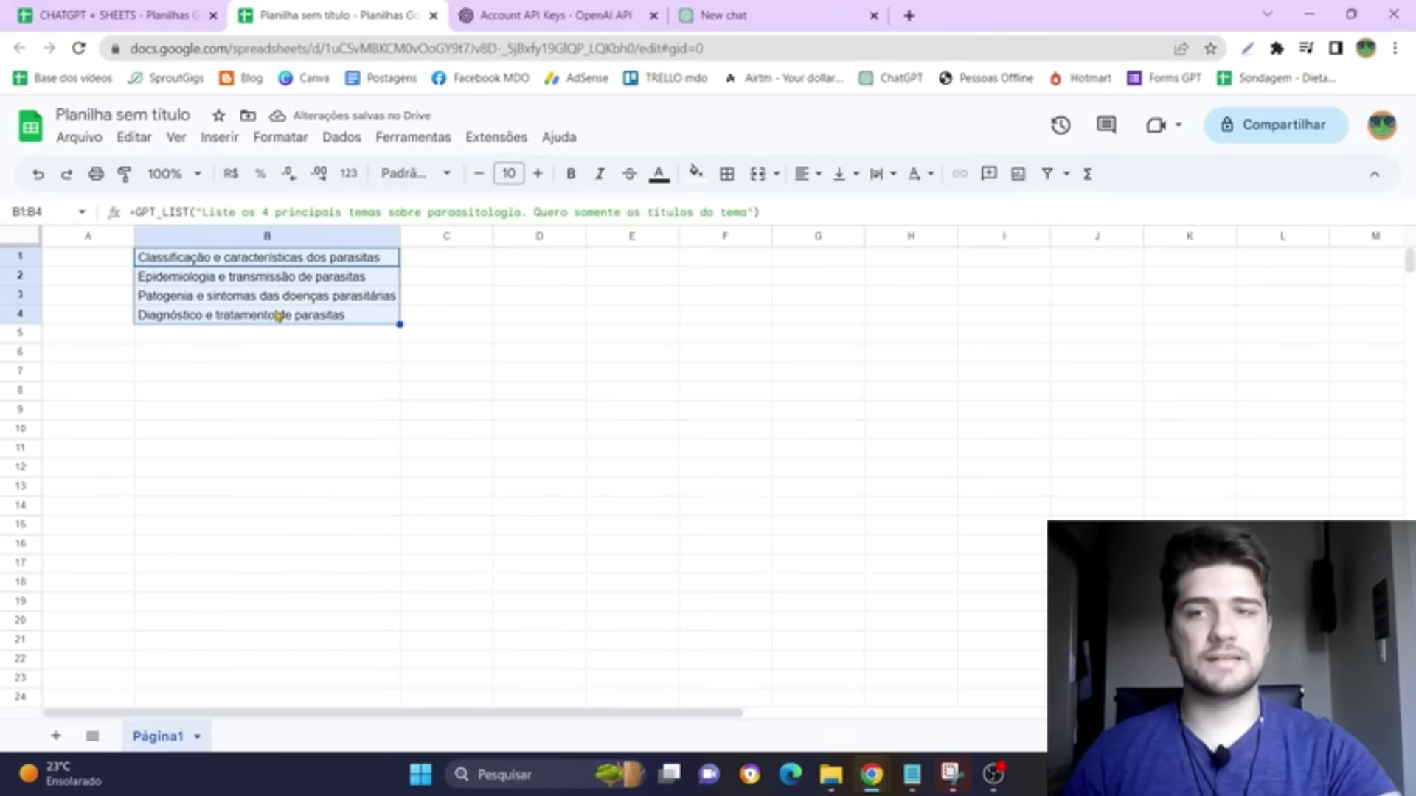
key(Down)
key(Down)
key(Down)
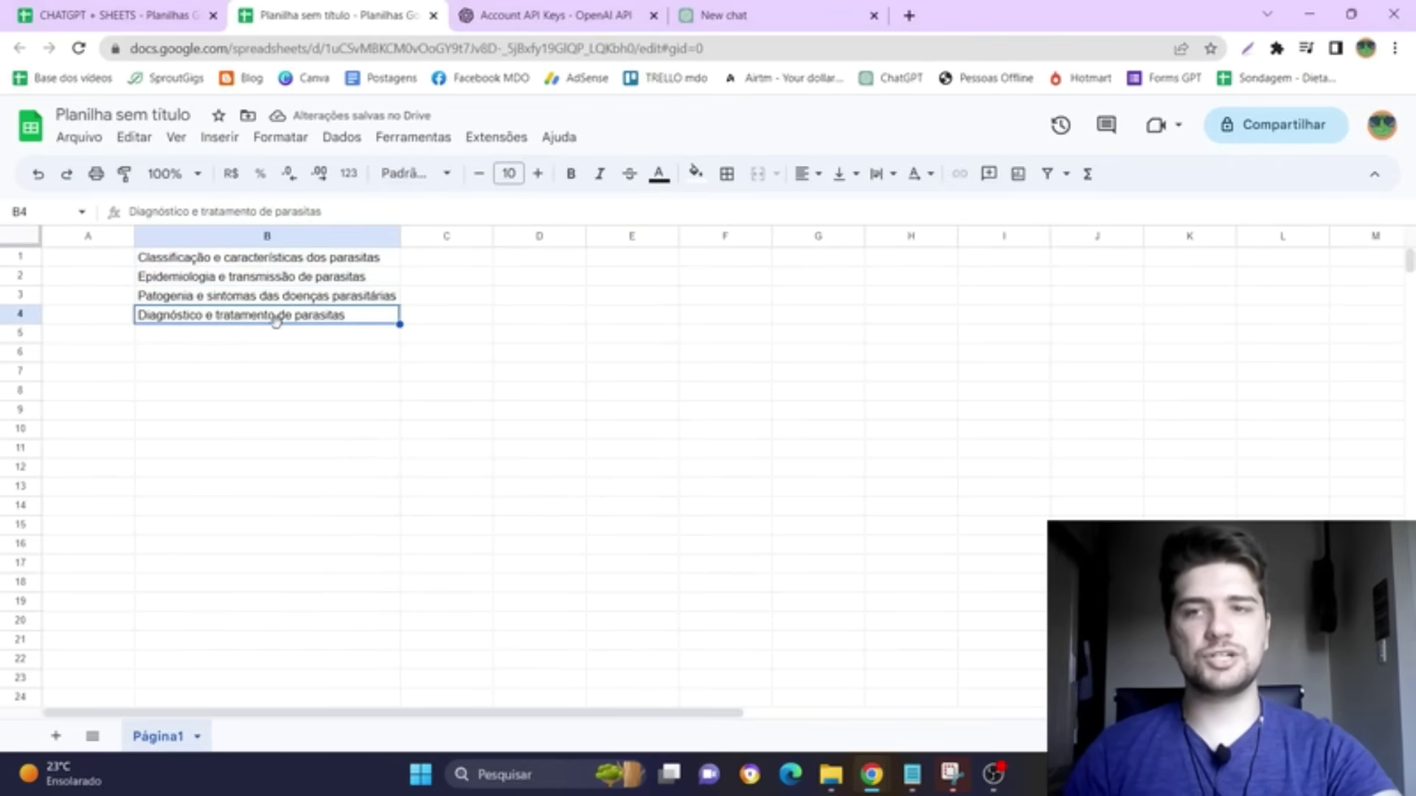
click(259, 264)
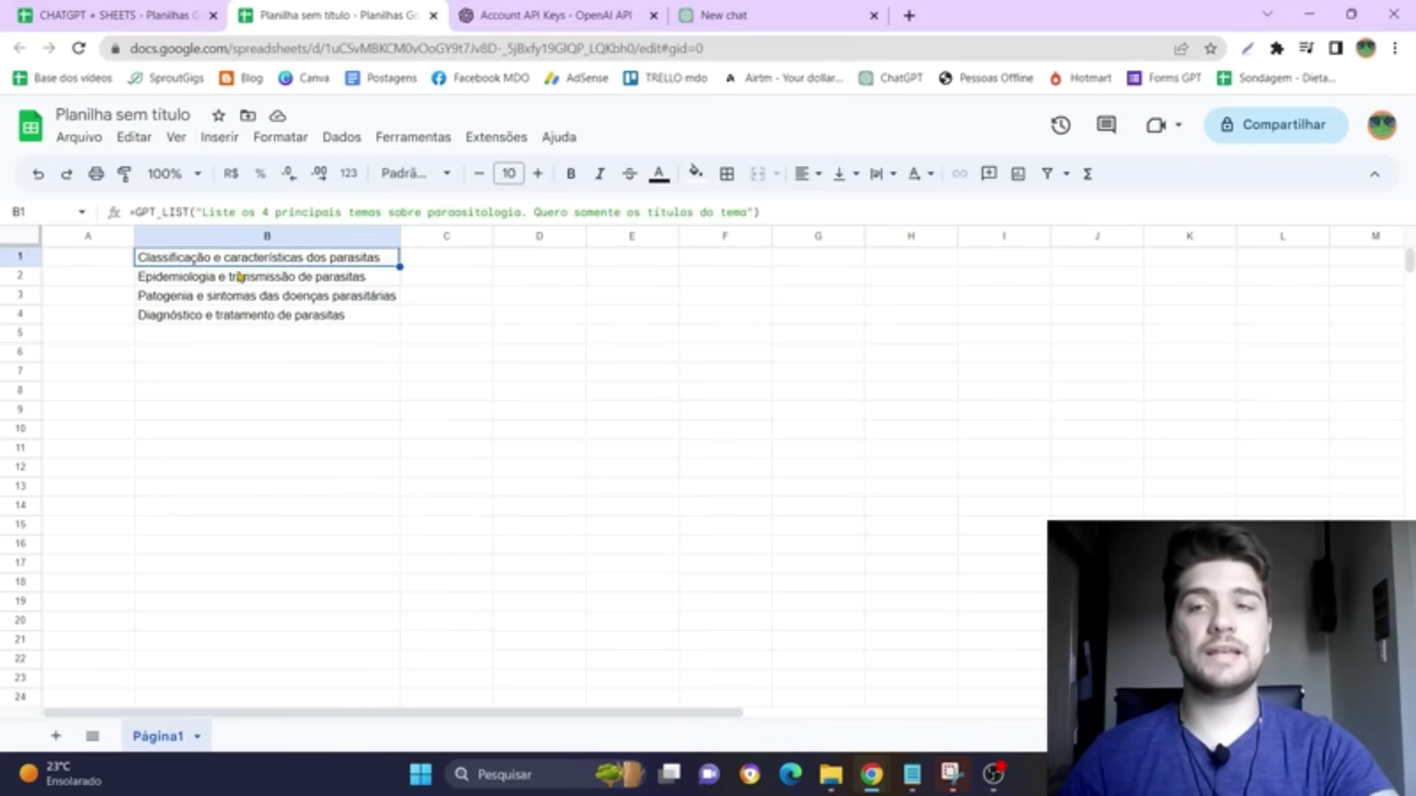
shift+click(157, 312)
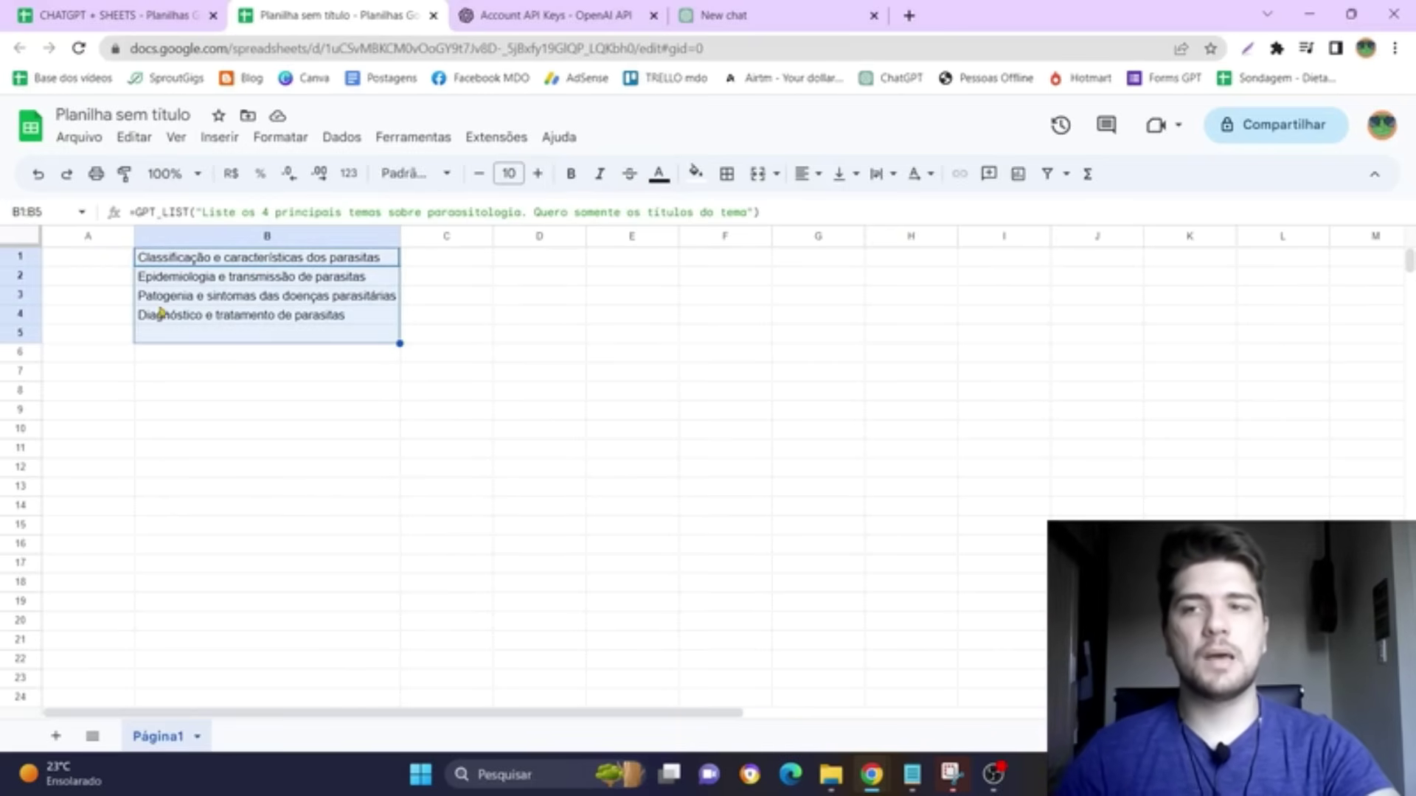
click(20, 256)
right_click(13, 254)
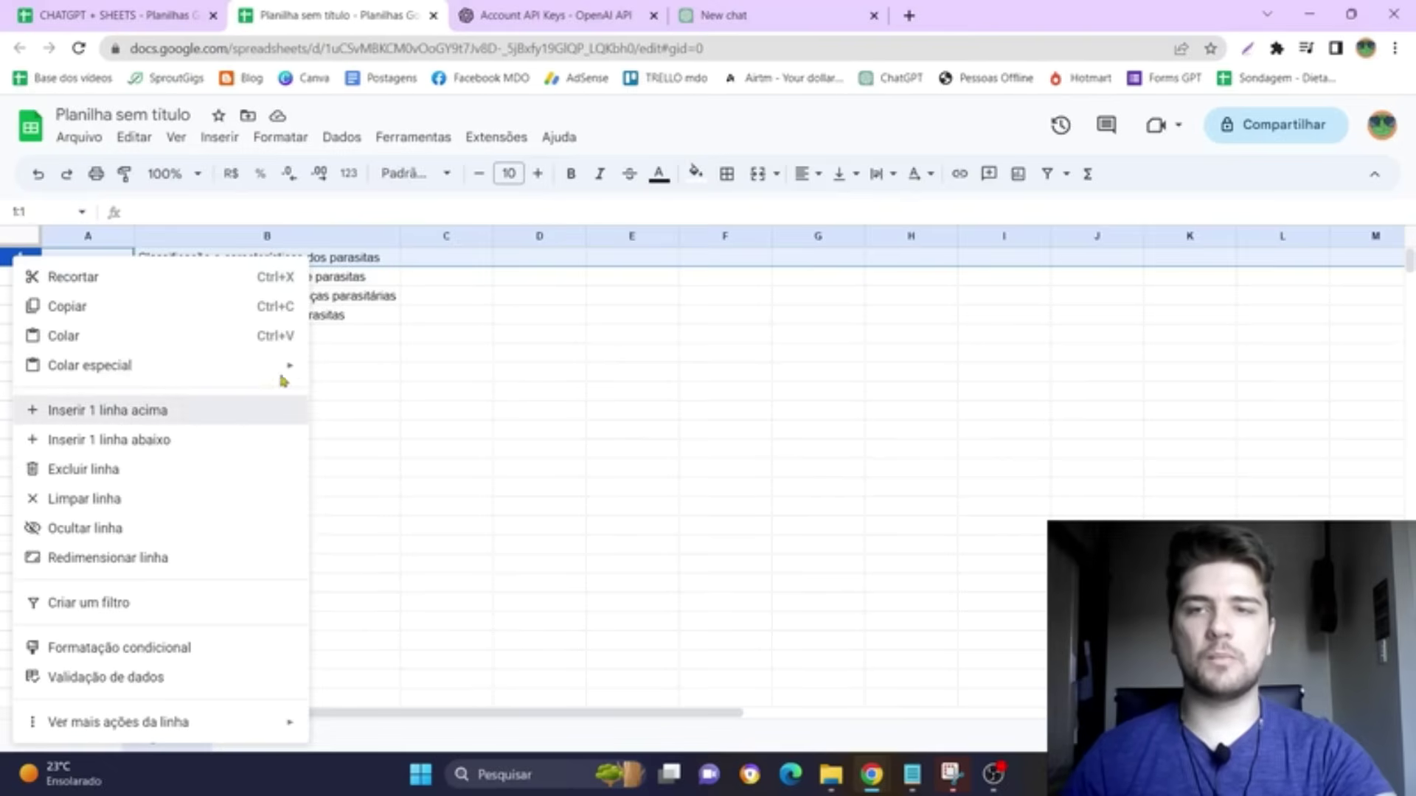
Step: Insert a row for a PRINCIPAIS TEMAS header and move the topic block to D1:D5
click(217, 410)
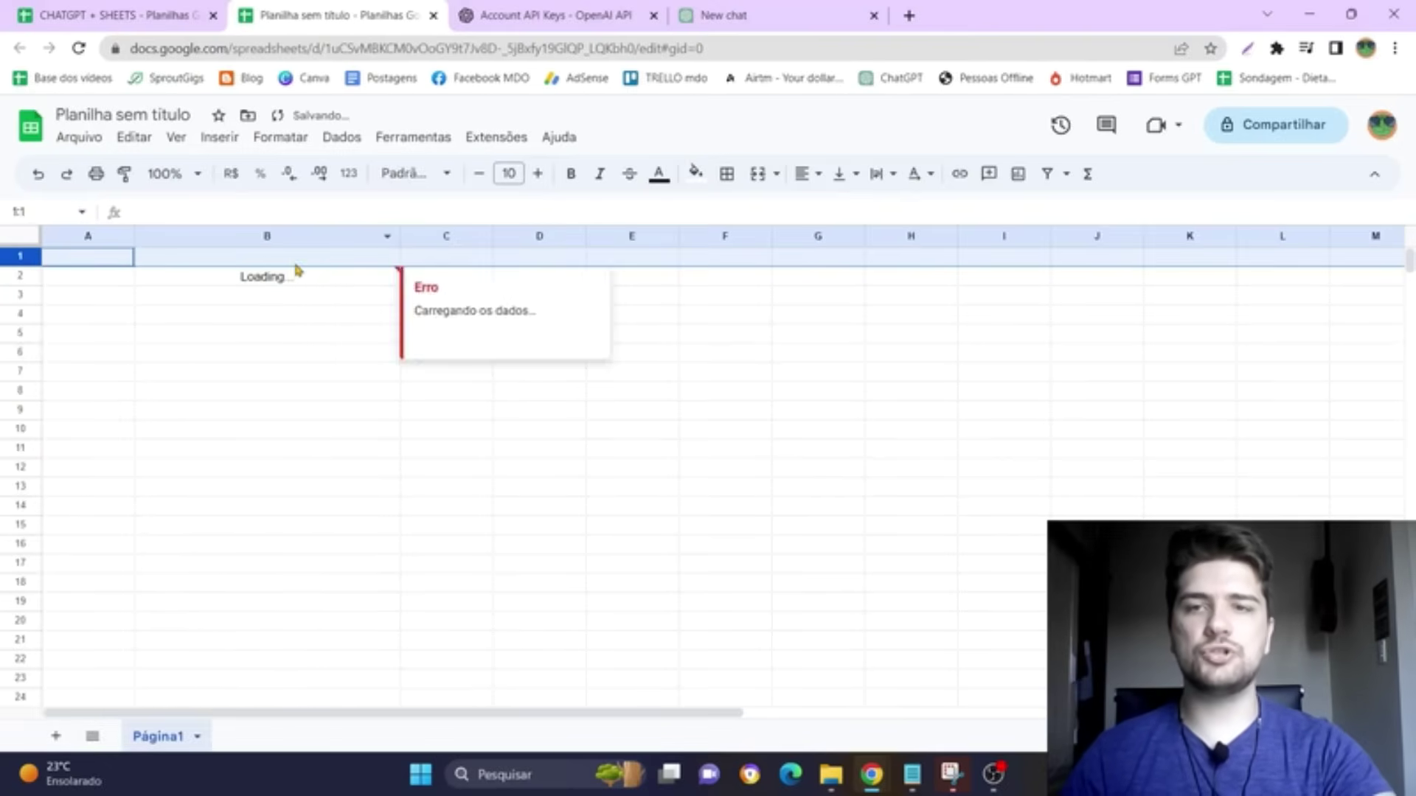
click(295, 266)
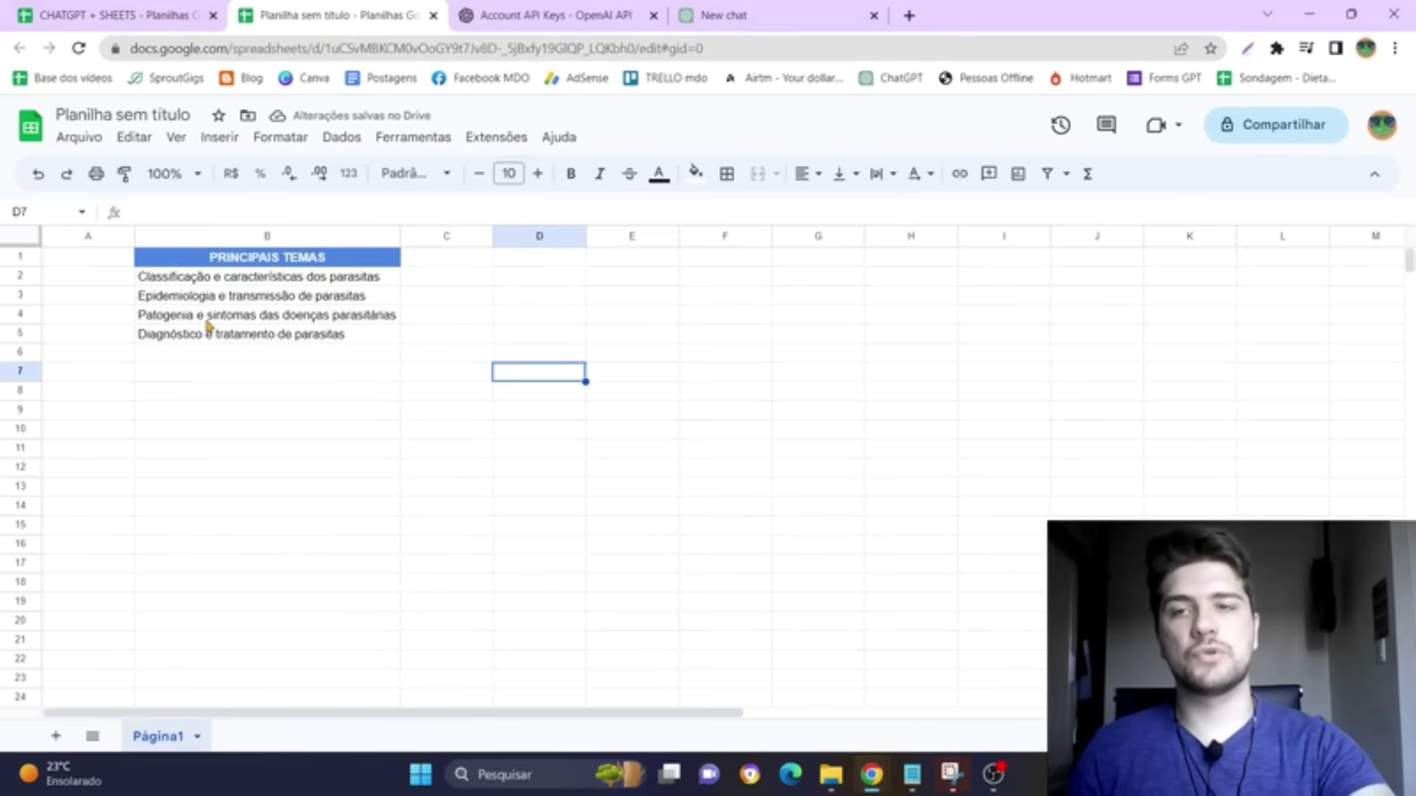
click(197, 358)
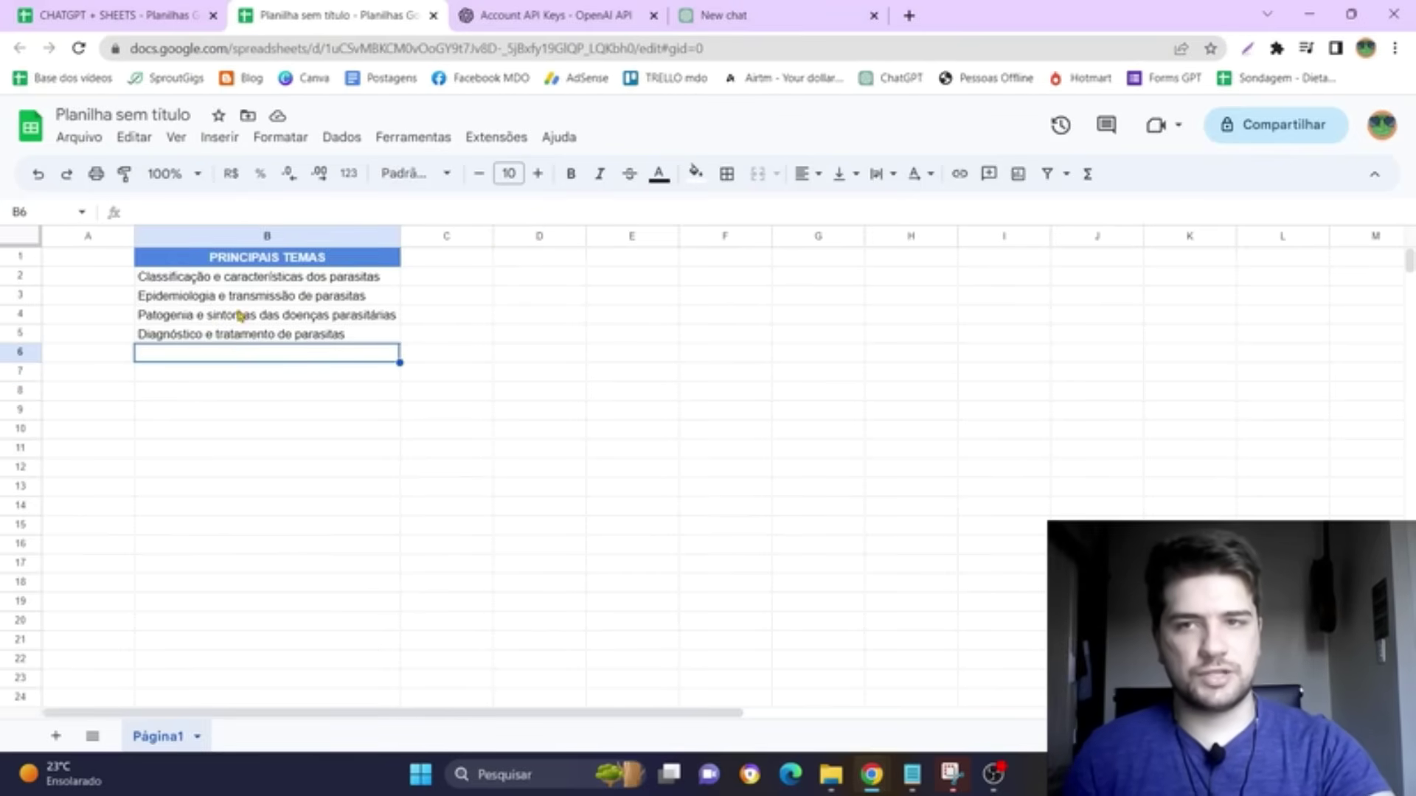
drag(270, 278, 270, 335)
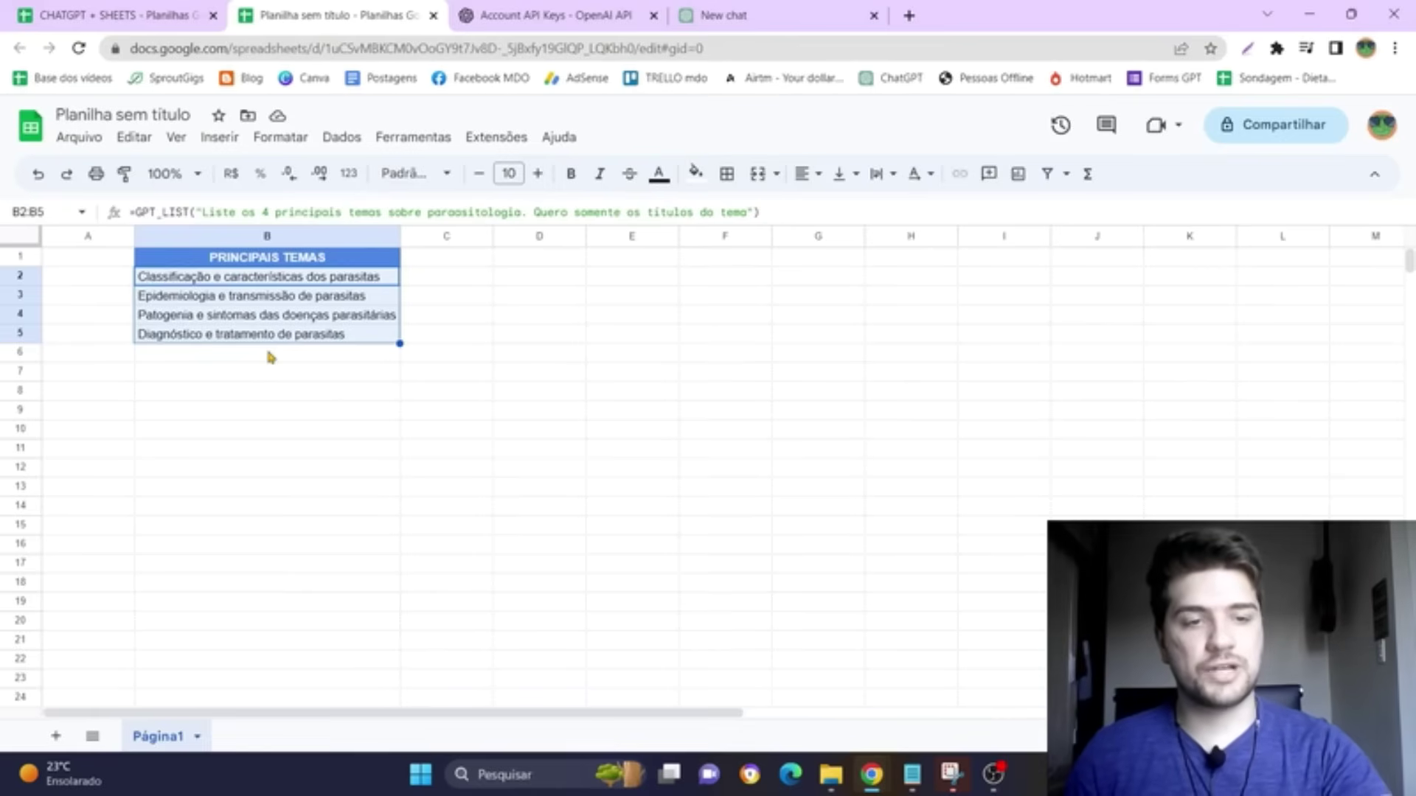
click(228, 357)
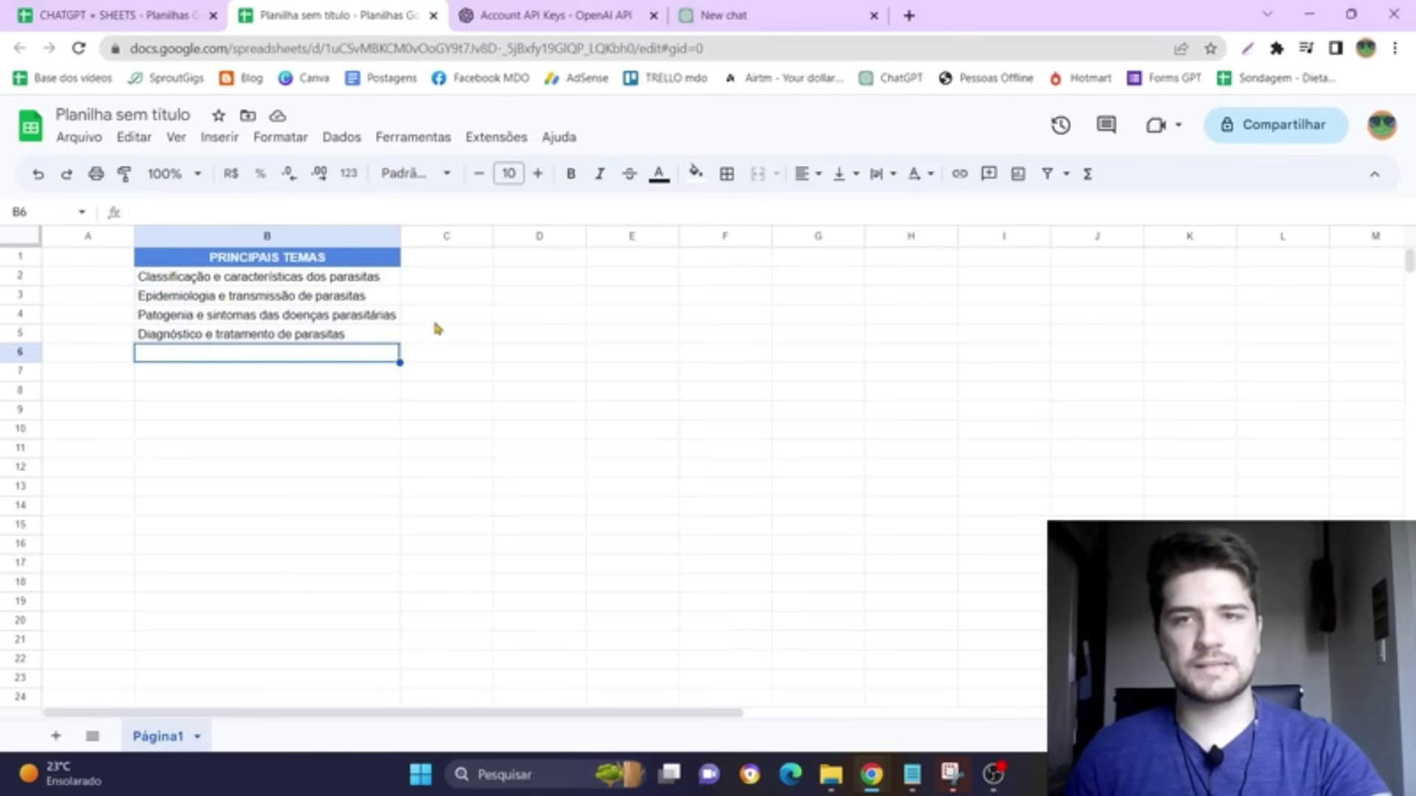
key(ctrl+z)
click(509, 262)
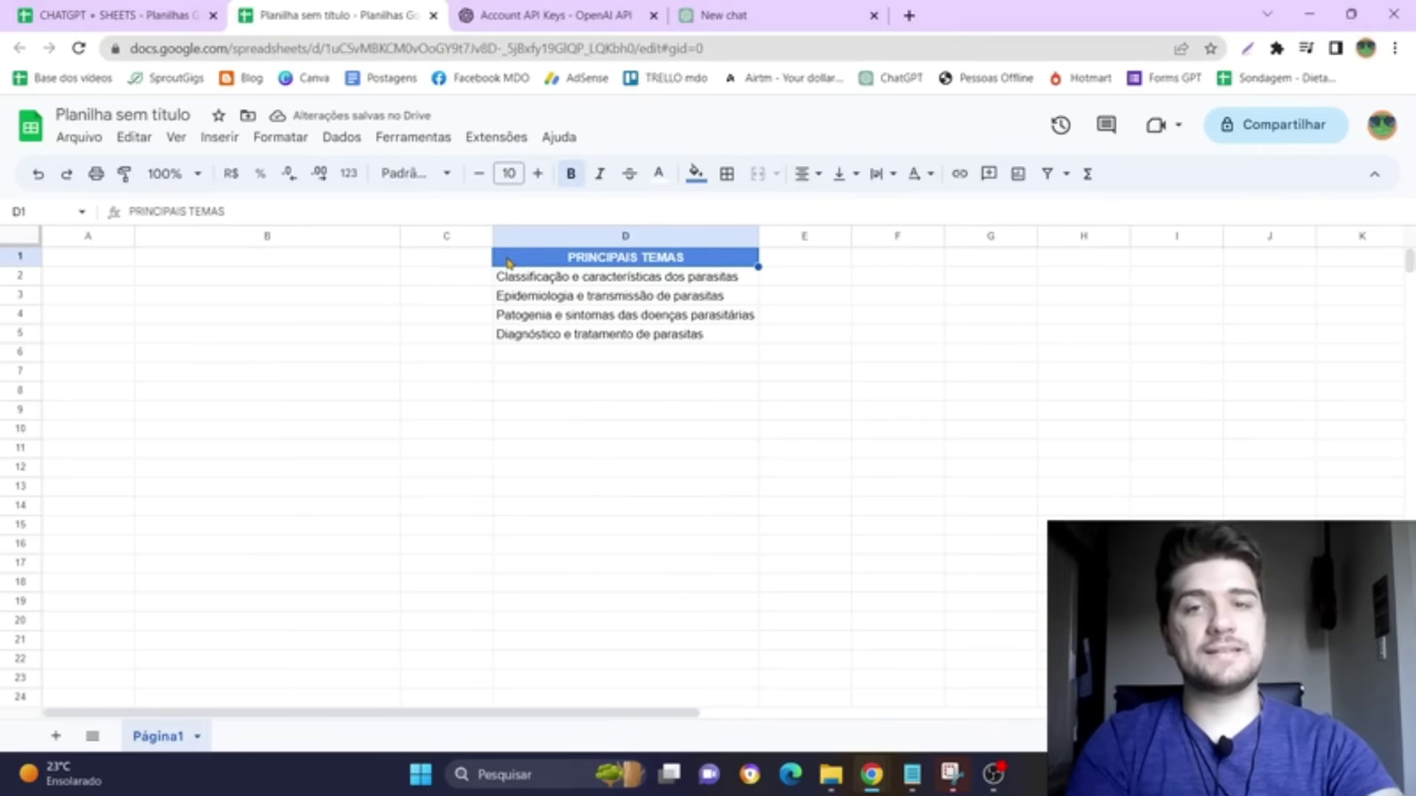
Step: Copy the D1 header into C1 and retitle it COMANDO
key(ctrl+c)
click(467, 262)
key(ctrl+v)
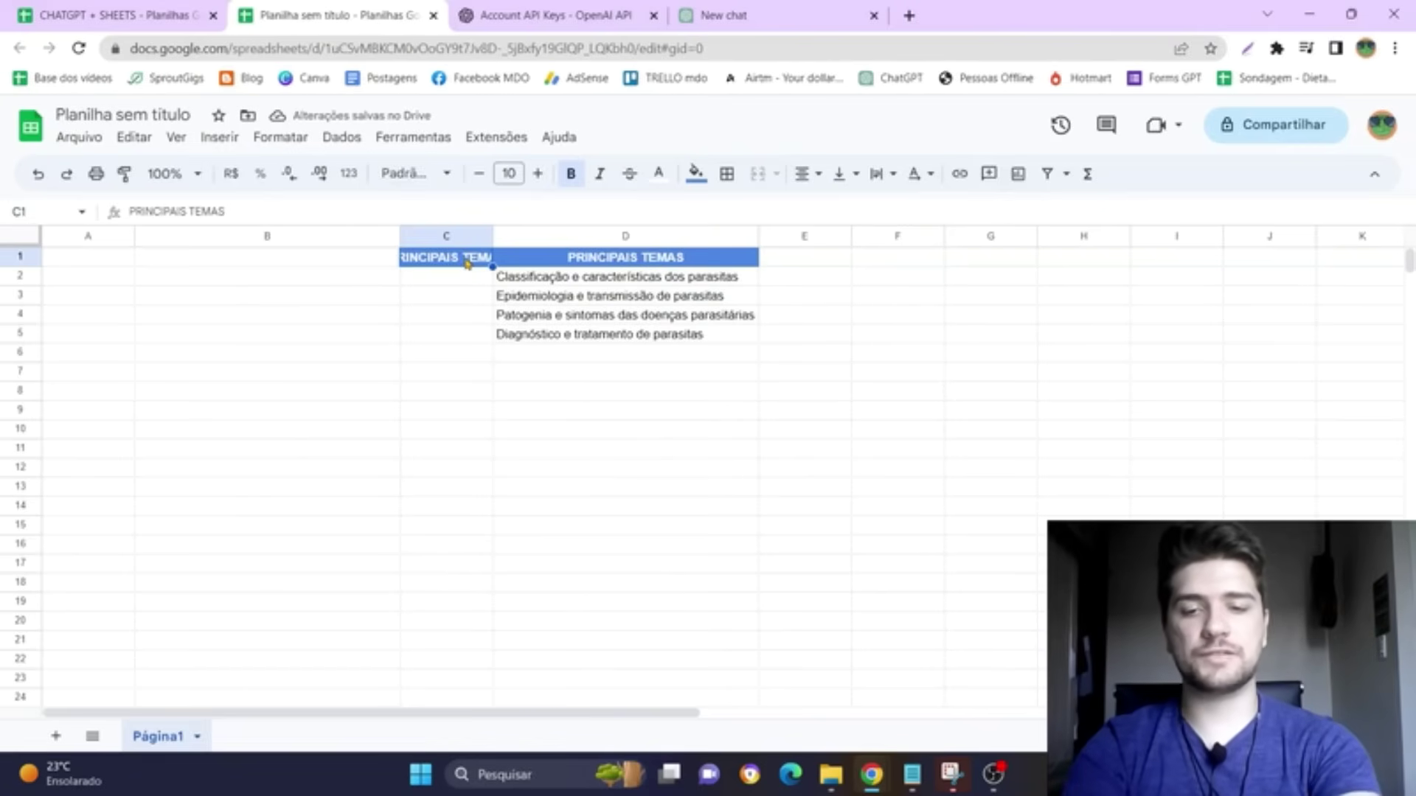
text(COMANDO)
key(Return)
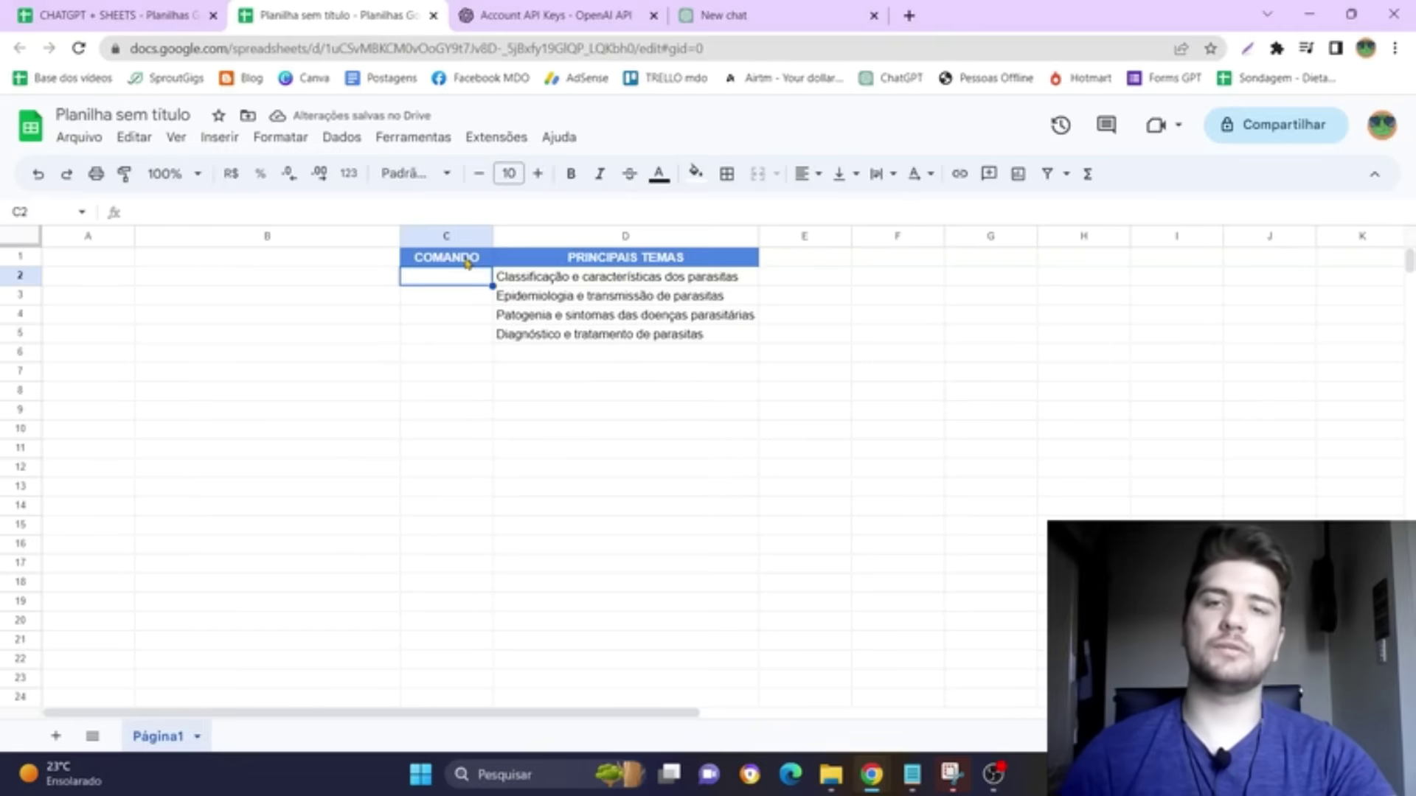
click(524, 387)
click(469, 319)
click(459, 281)
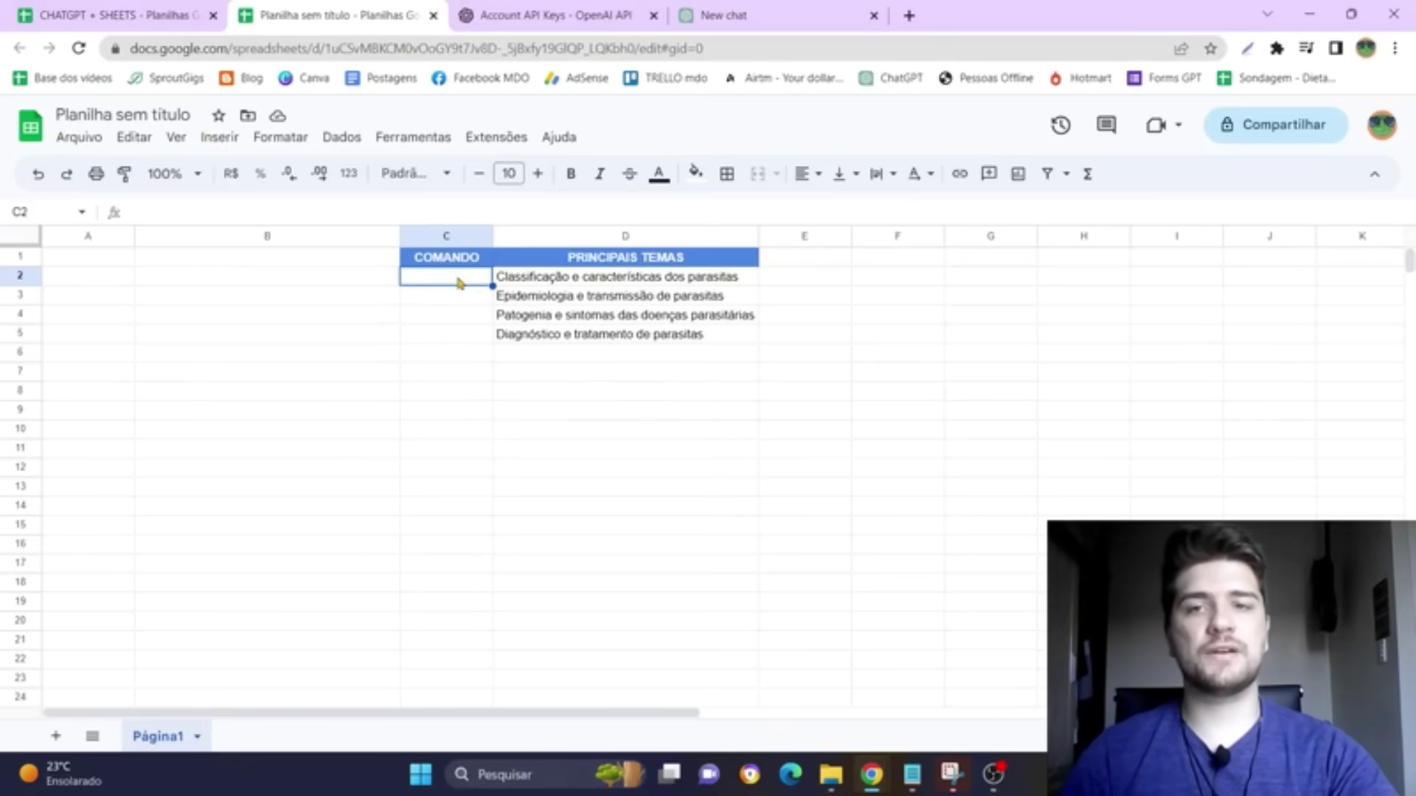
Step: Type the prompt 'Escreva um artigo sobre o tema, com cerca de 8 linhas' into C2
text(Es)
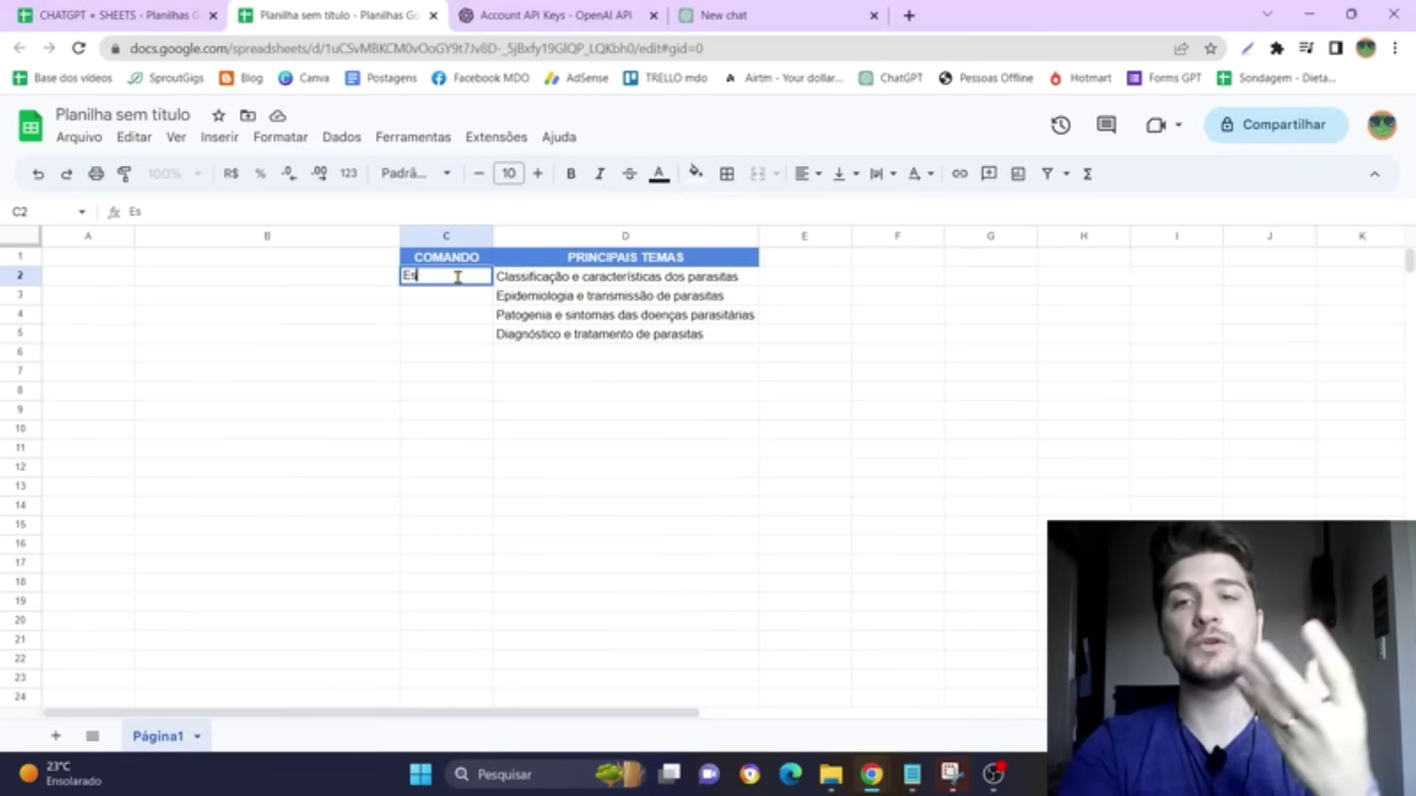
text(crev)
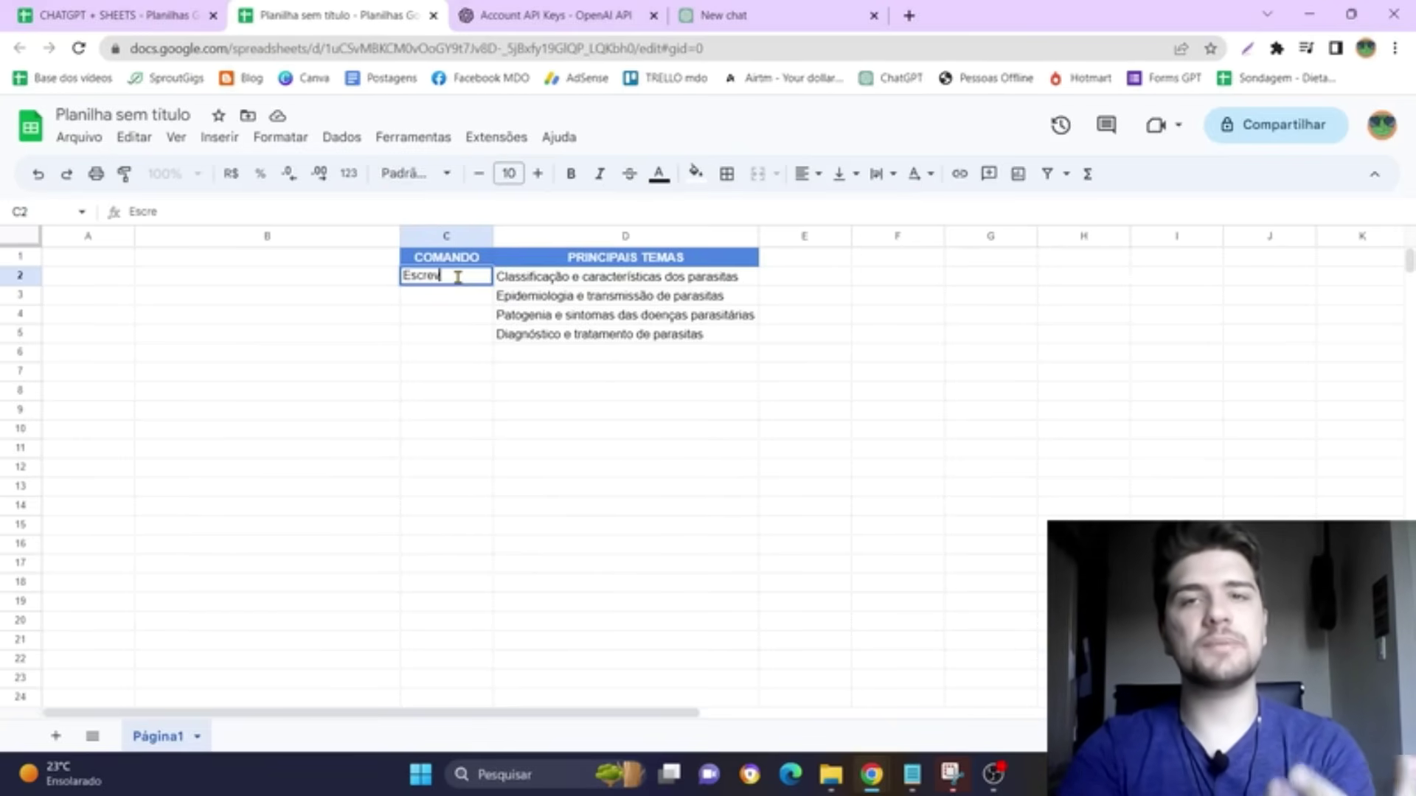
text(a um ar)
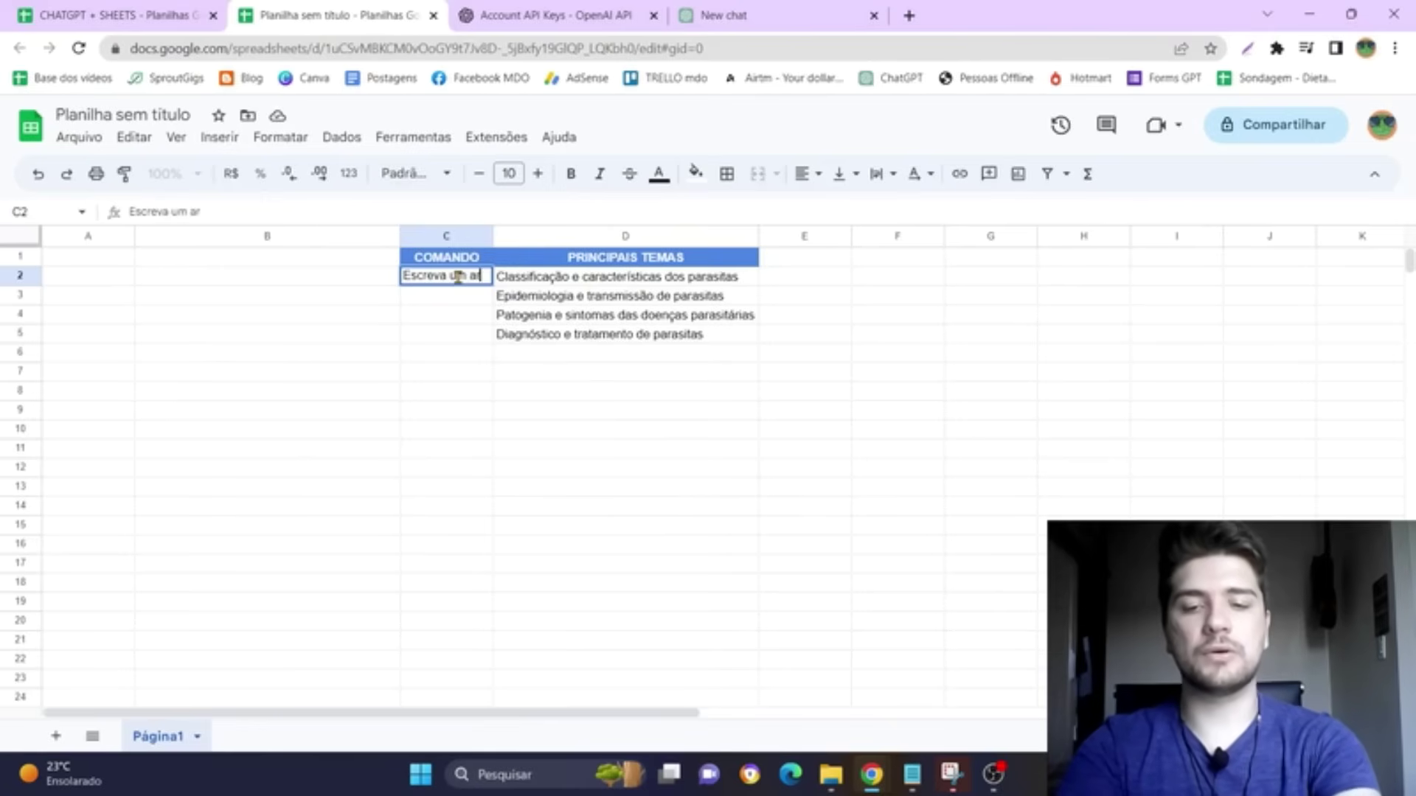
text(tigo sobre)
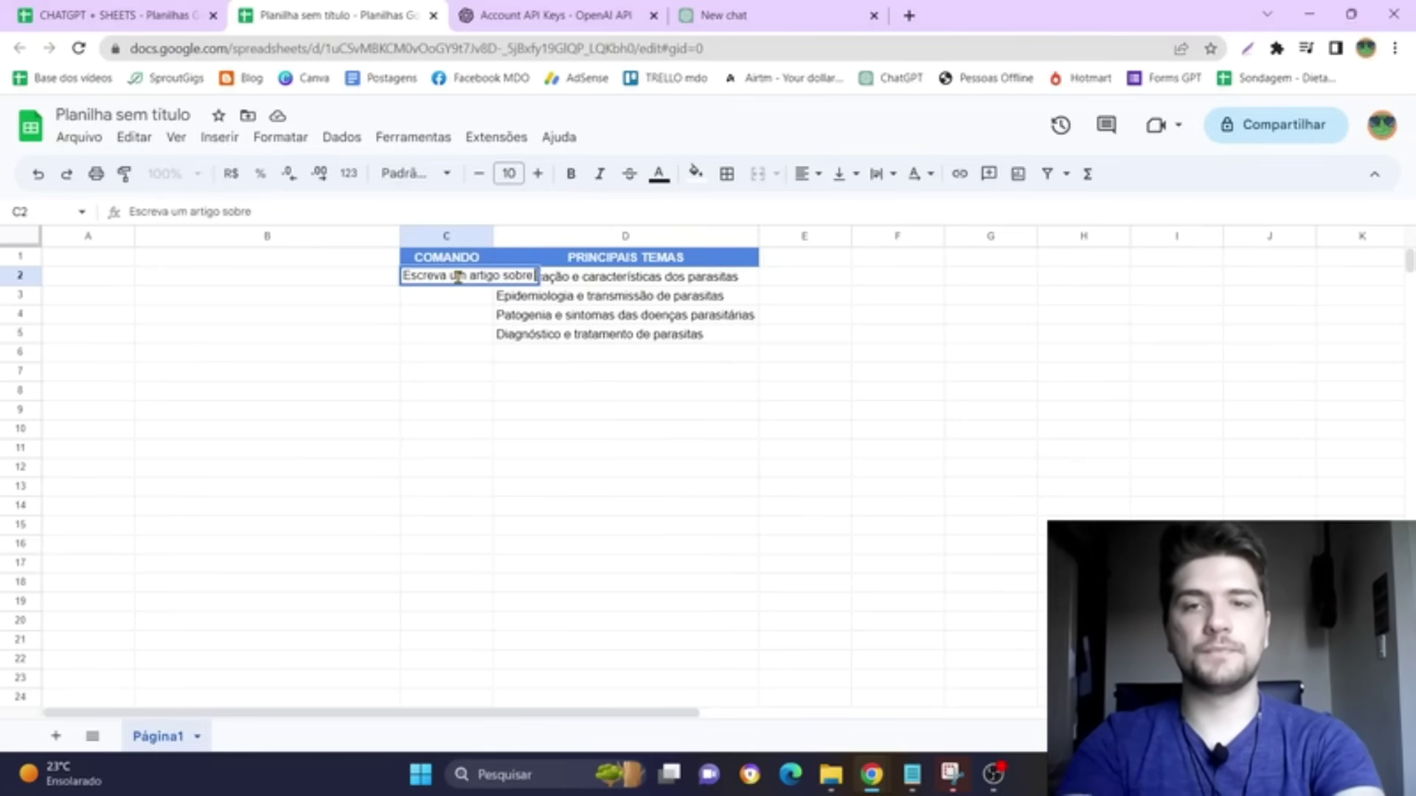
text( o tema,)
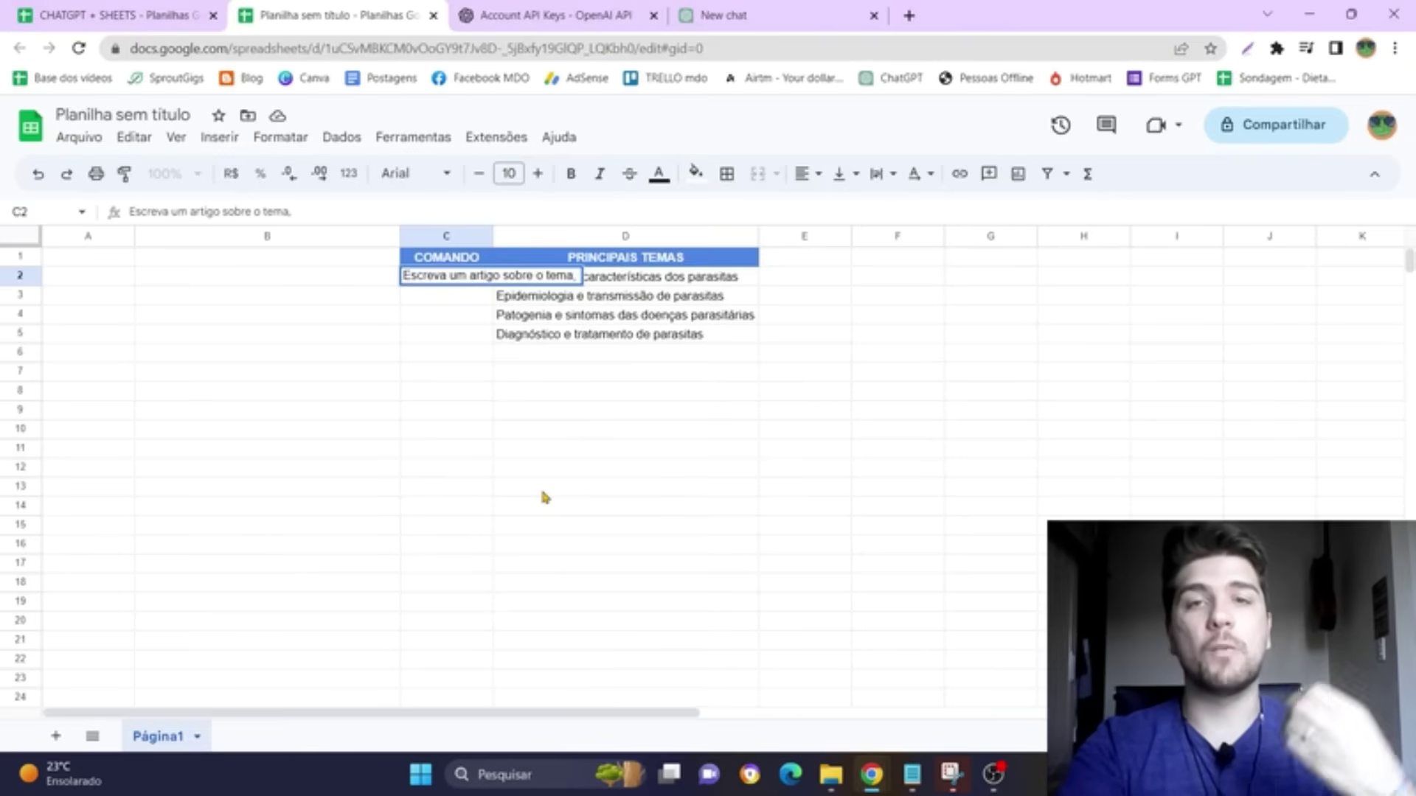
text(com c)
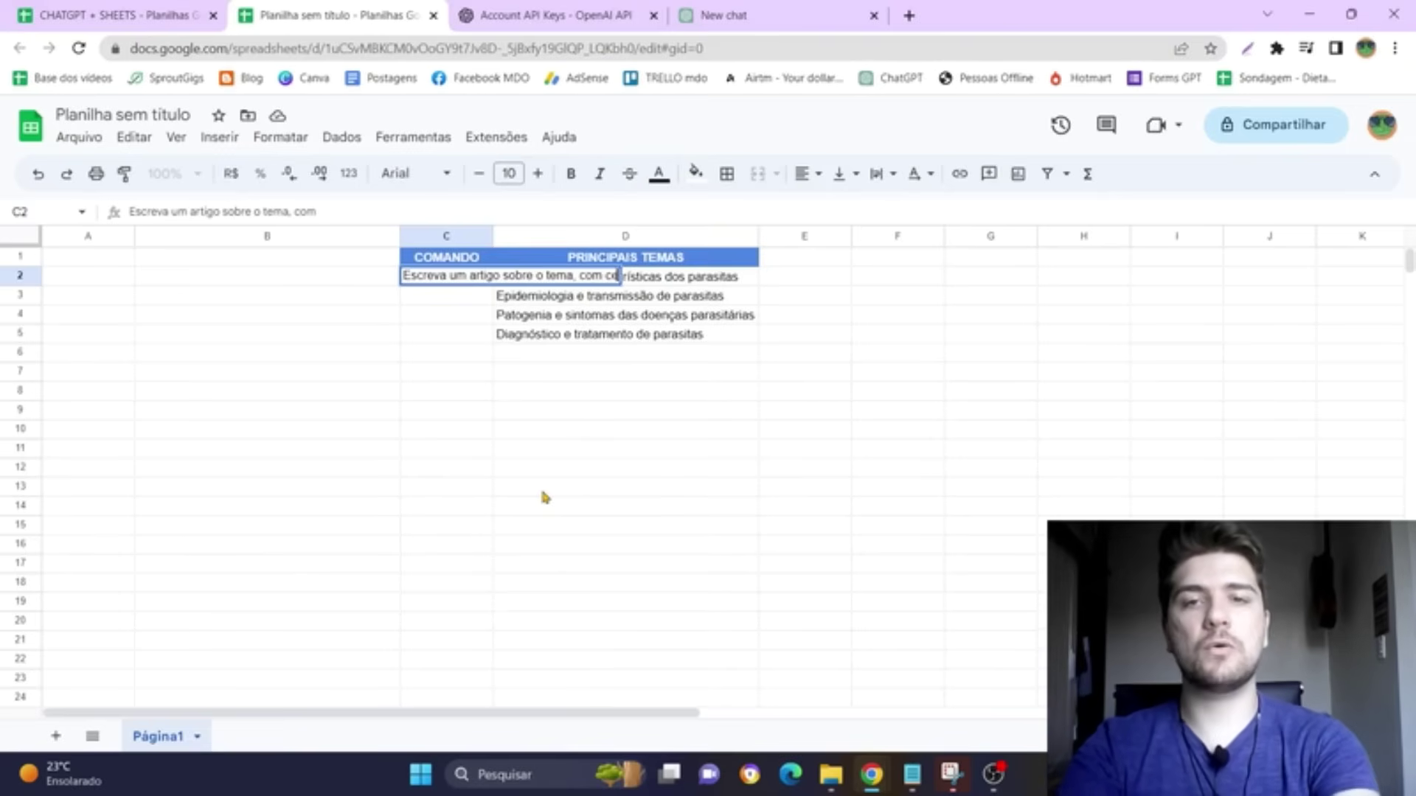
text(erca de 8 linh)
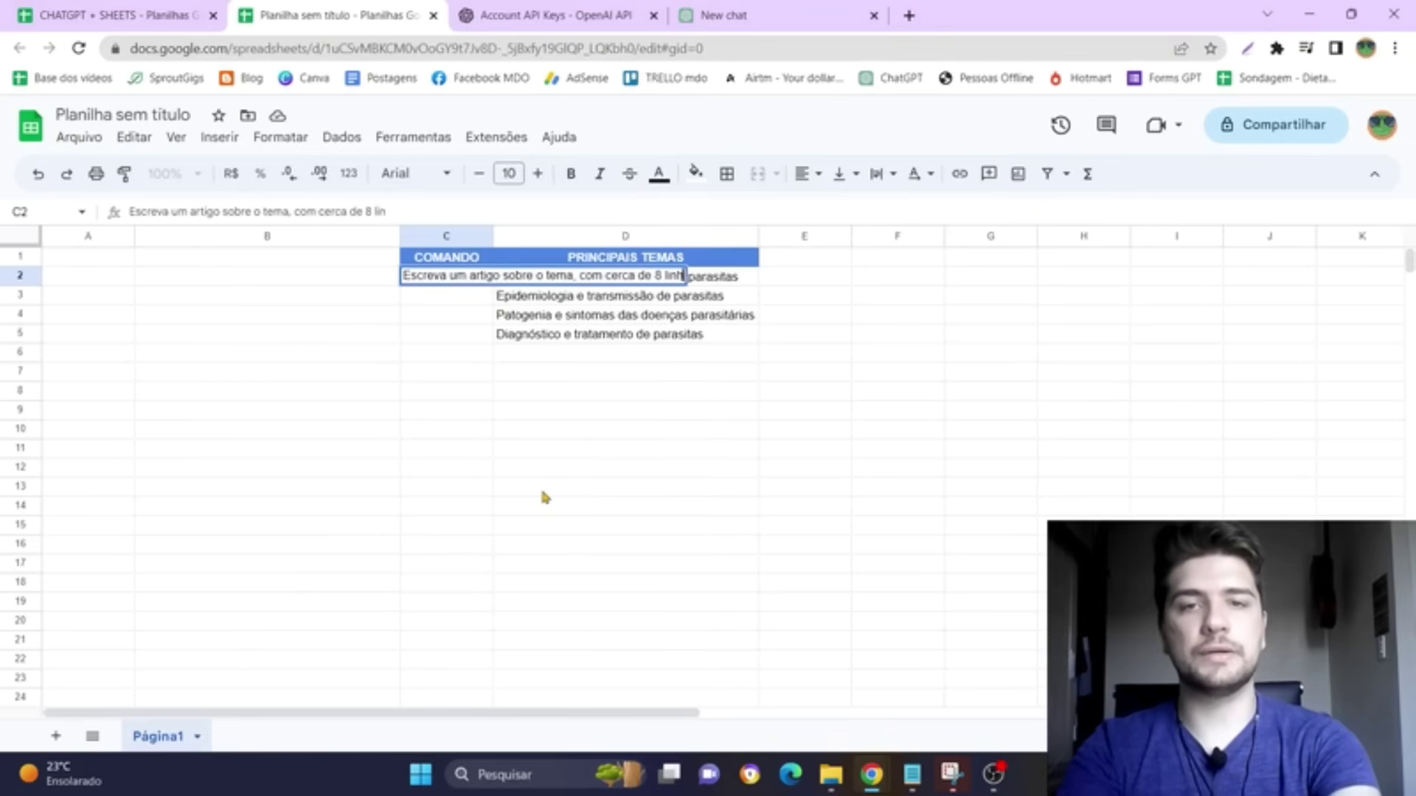
text(as)
key(Return)
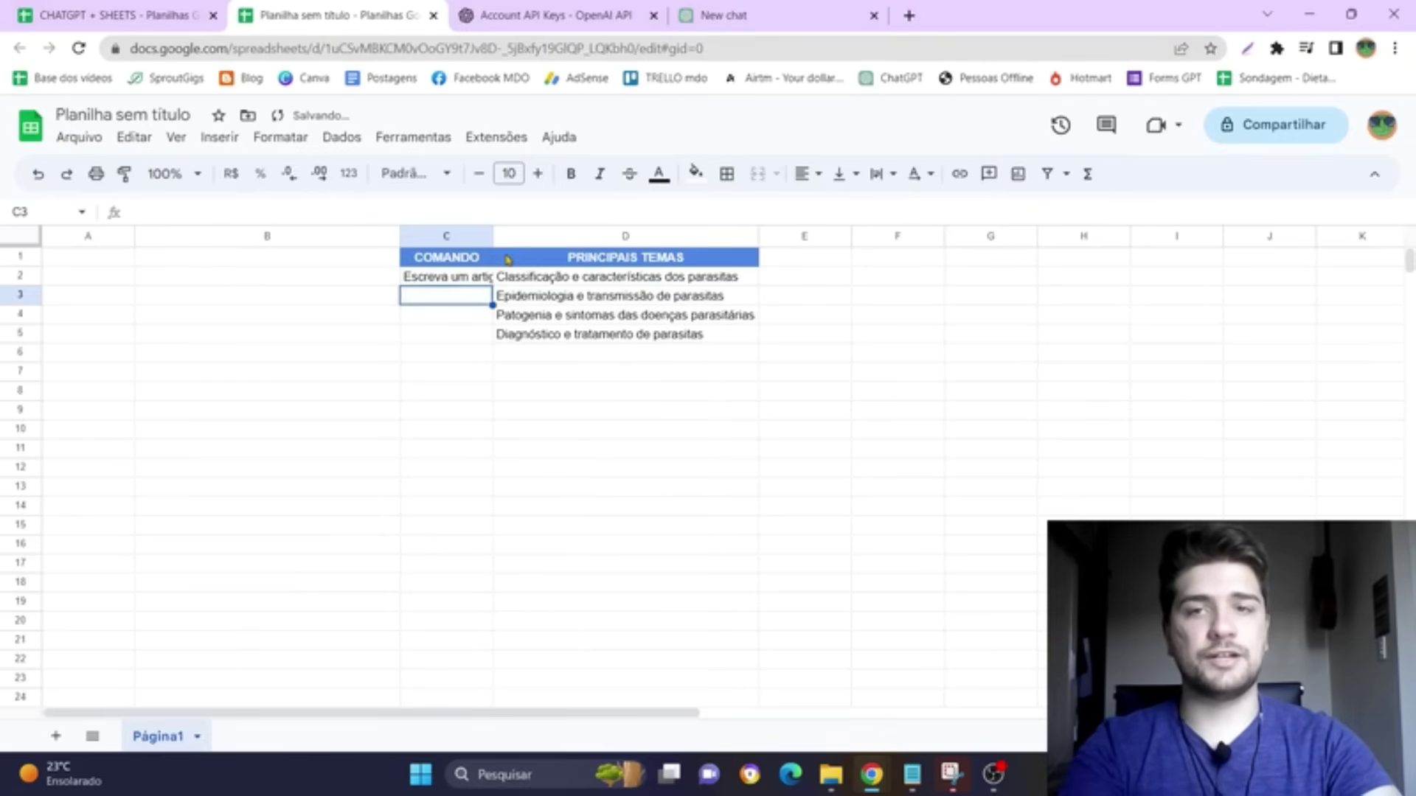
Step: Auto-fit column C to the prompt and check the GPT_LIST topic formula in D2
double_click(493, 236)
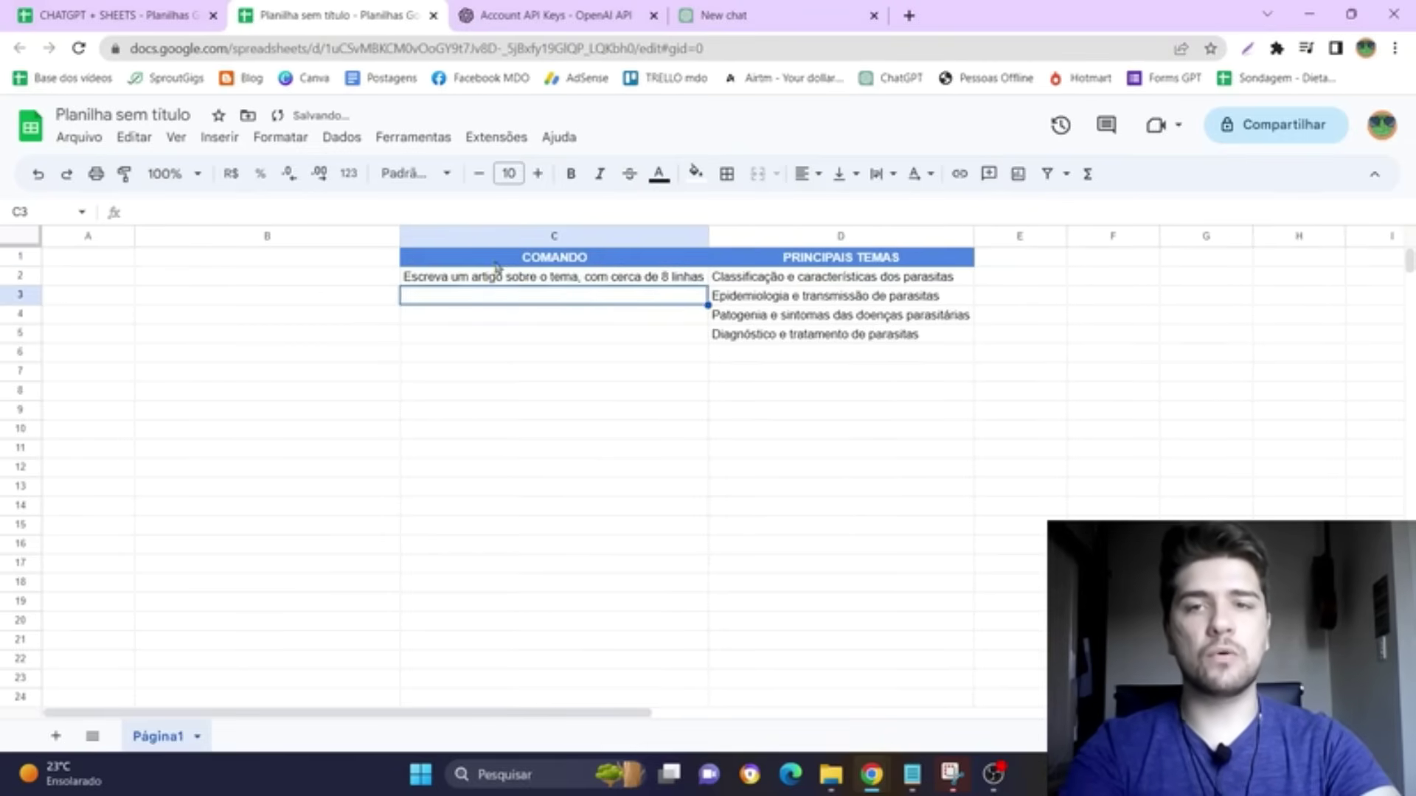
click(599, 279)
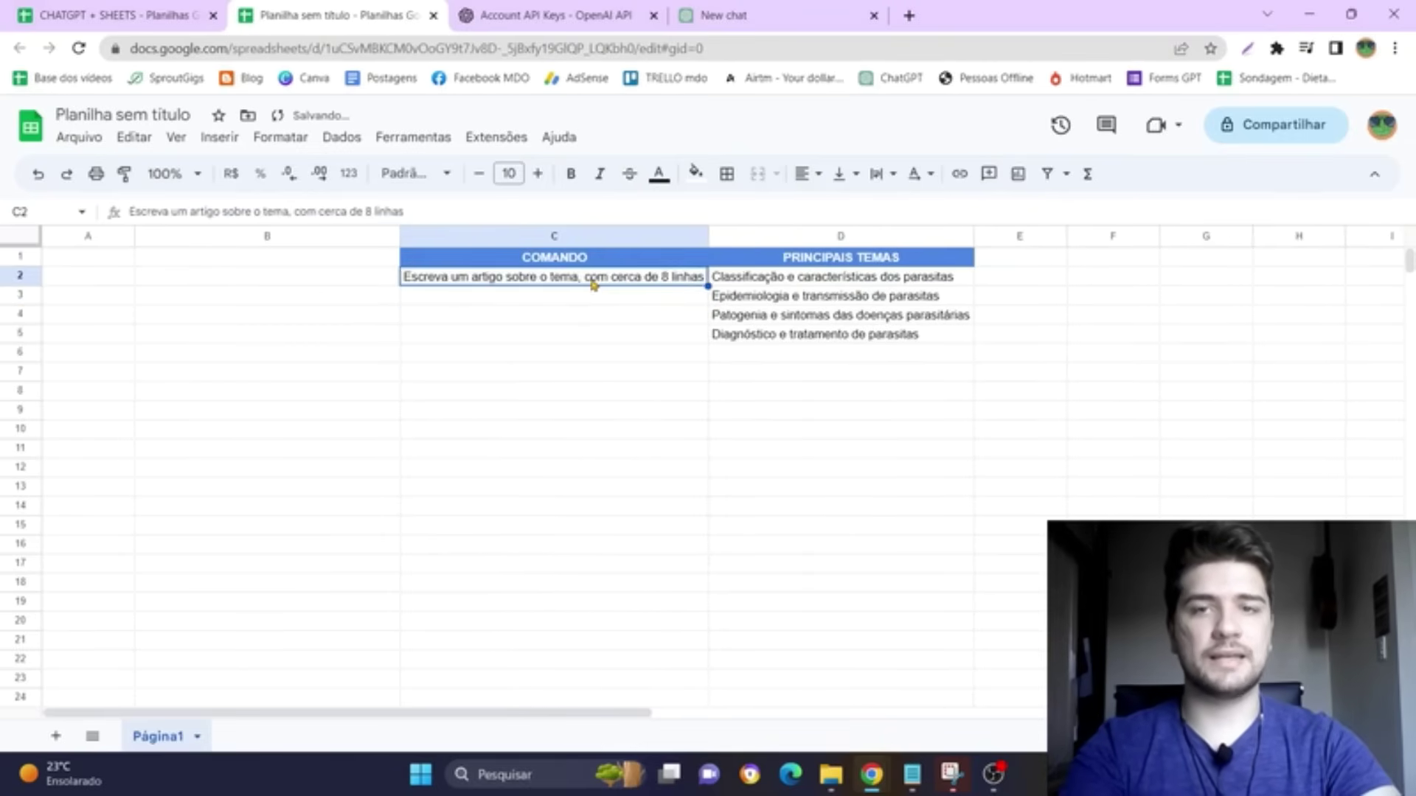
click(778, 281)
click(649, 278)
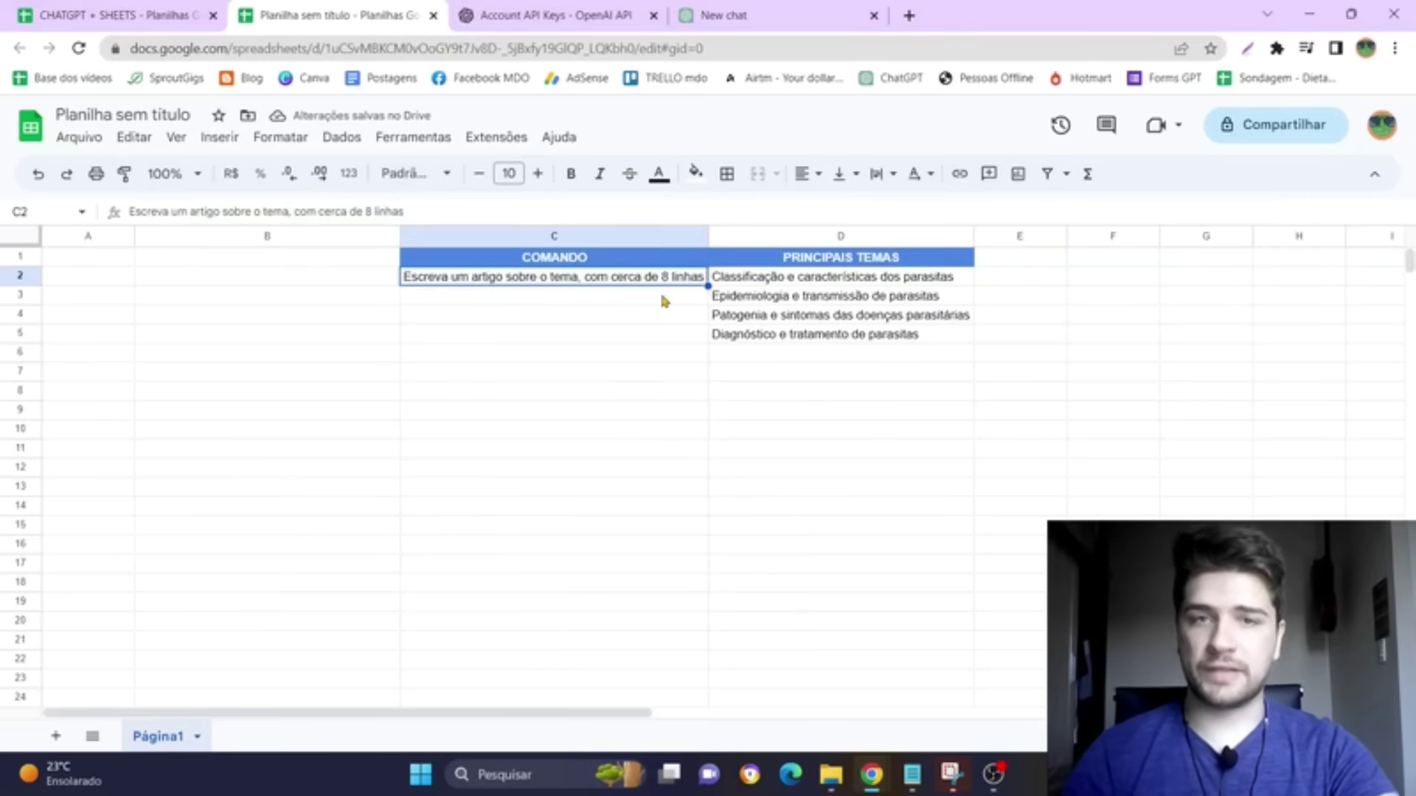
Step: Add an 'ARTIGO' header beside the topics in E1
click(997, 264)
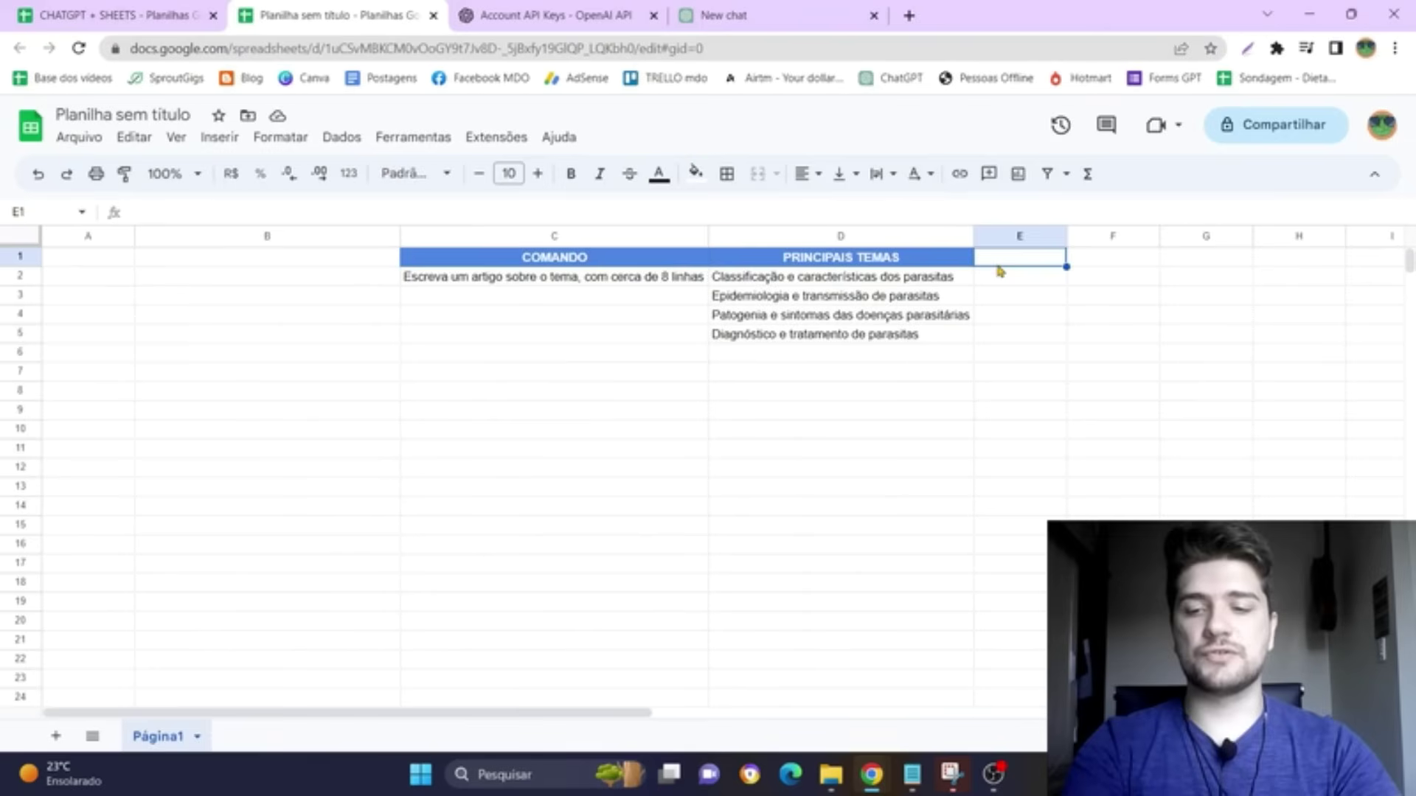
text(ARTIGO)
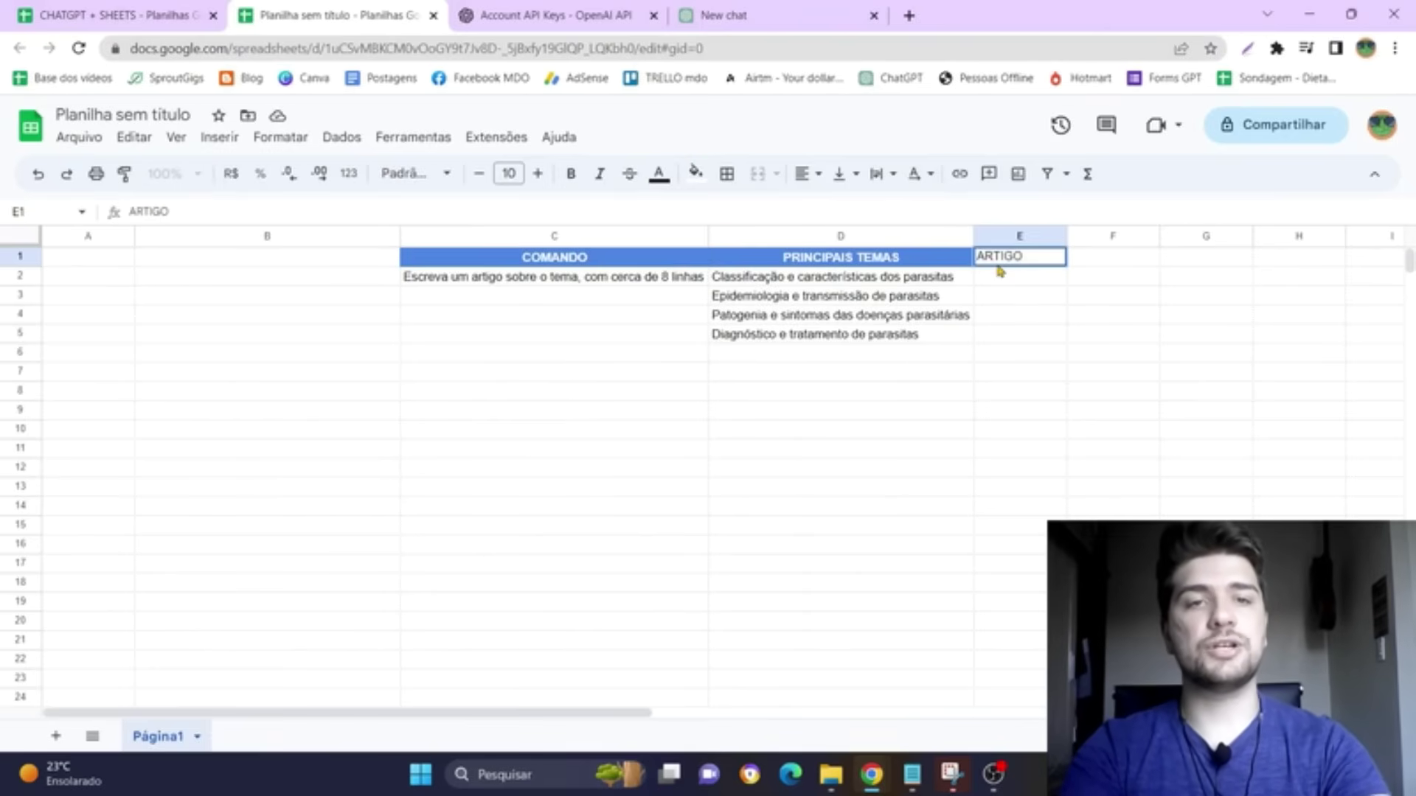
key(Return)
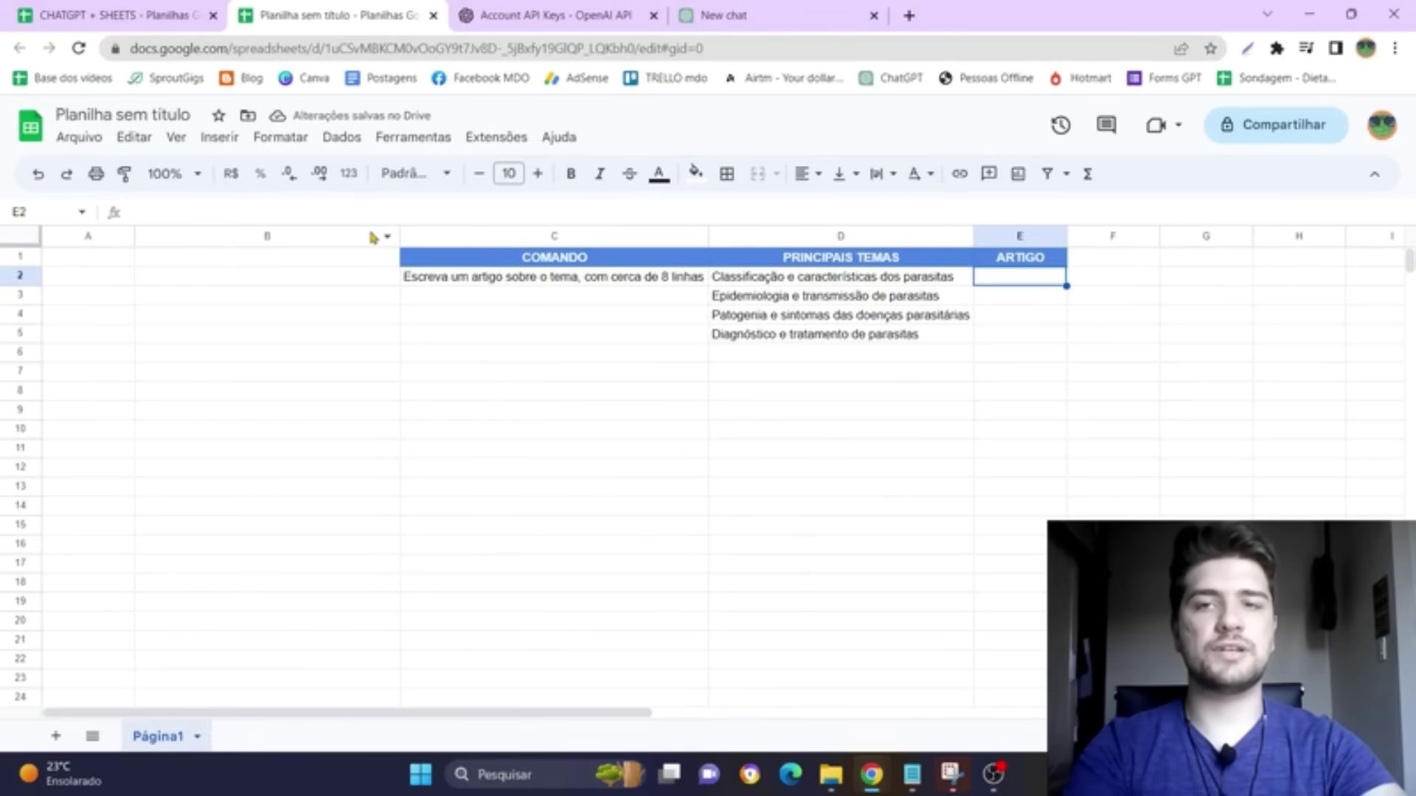
Step: Delete the empty column B with Excluir coluna
click(371, 234)
right_click(371, 234)
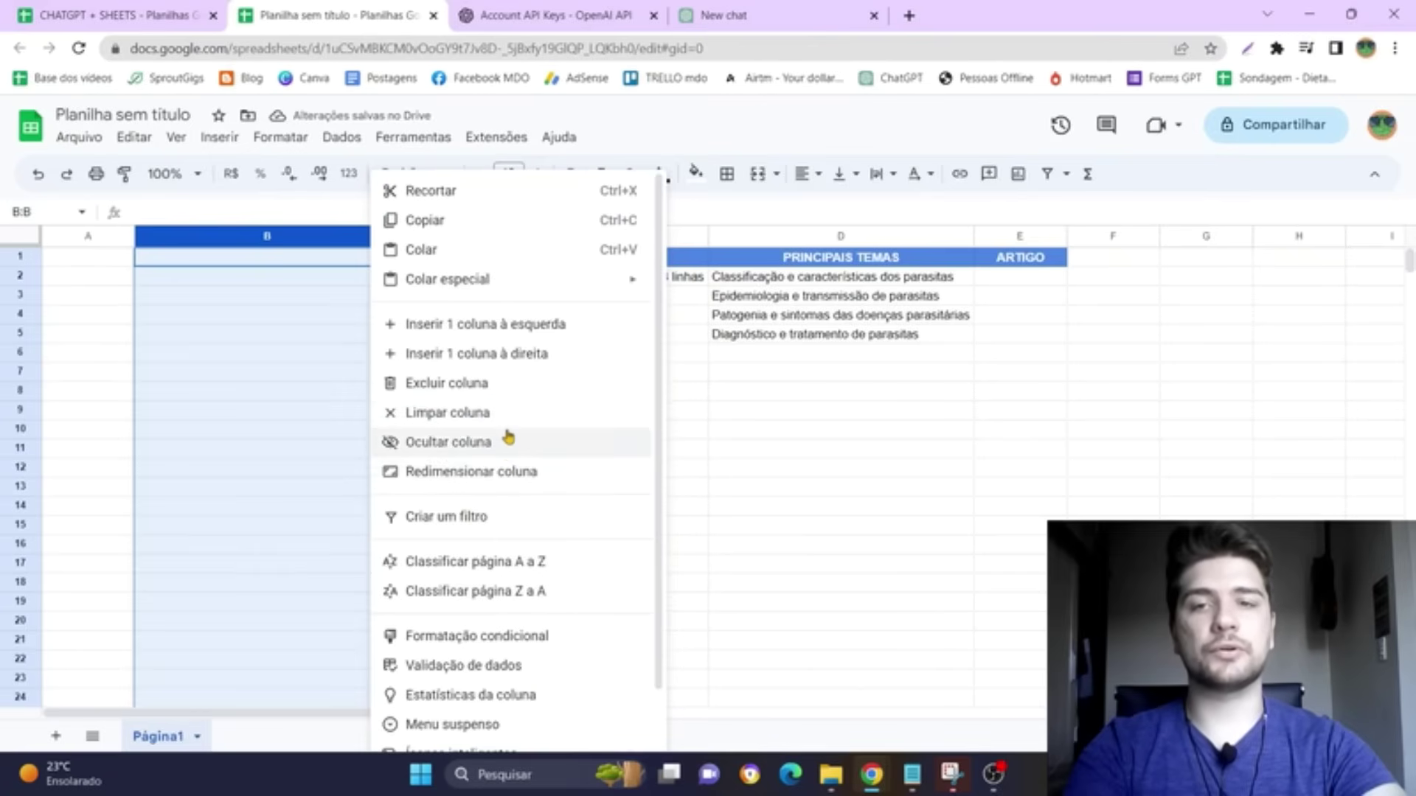
click(509, 383)
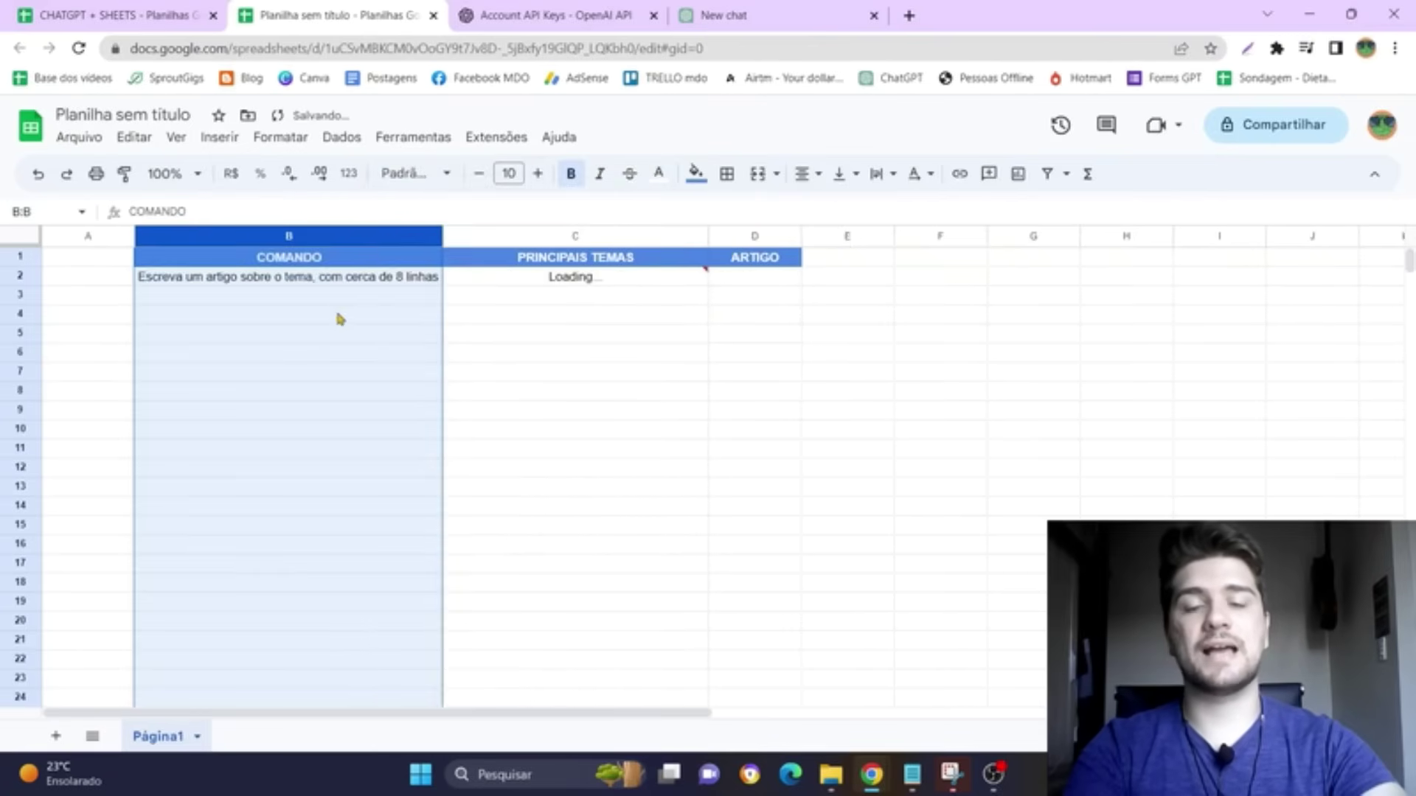
Step: Fill the article prompt down from B2 to B5 beside each topic
click(413, 278)
drag(440, 286, 440, 337)
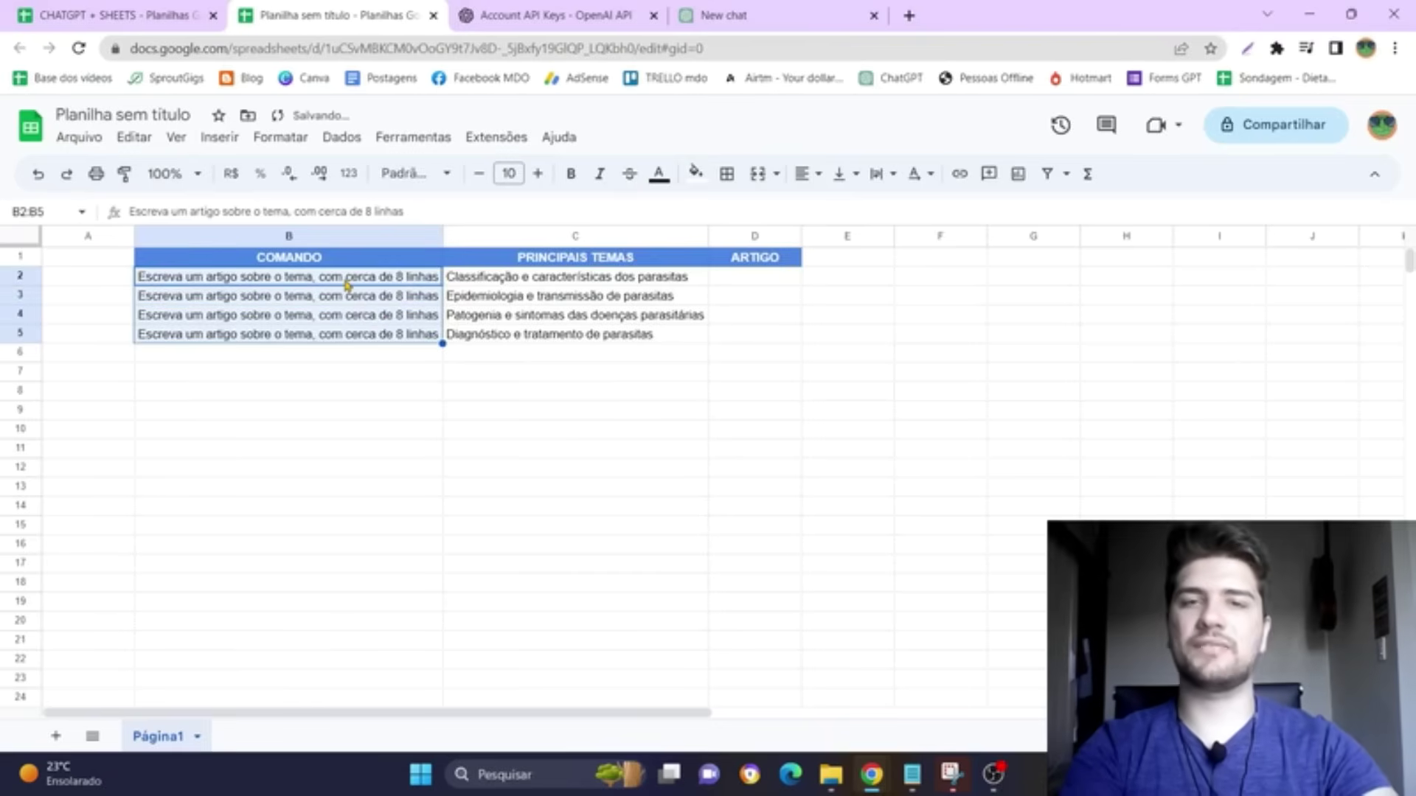
click(758, 280)
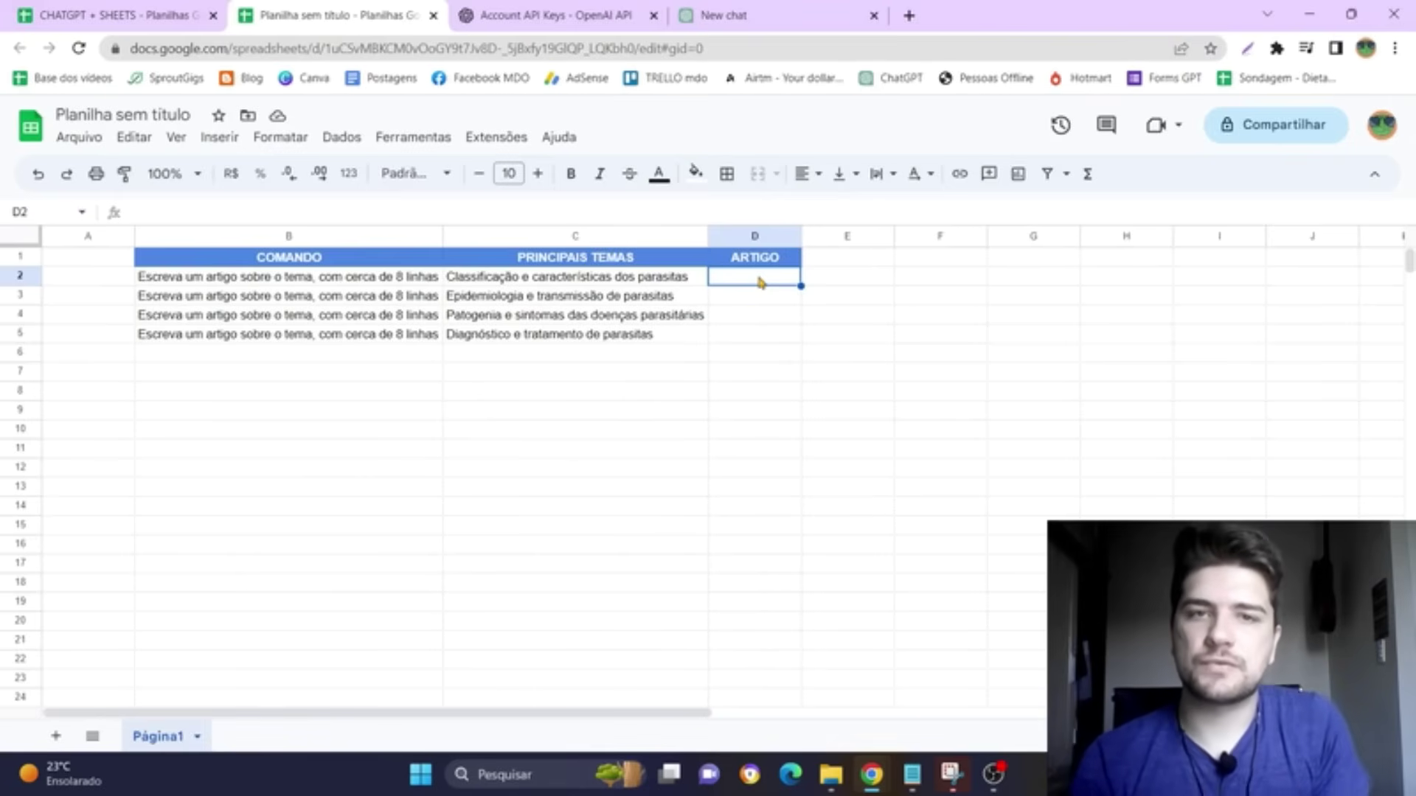
Step: Enter =GPT(B2;C2) in D2 to generate the first article about parasites
text(=gpt)
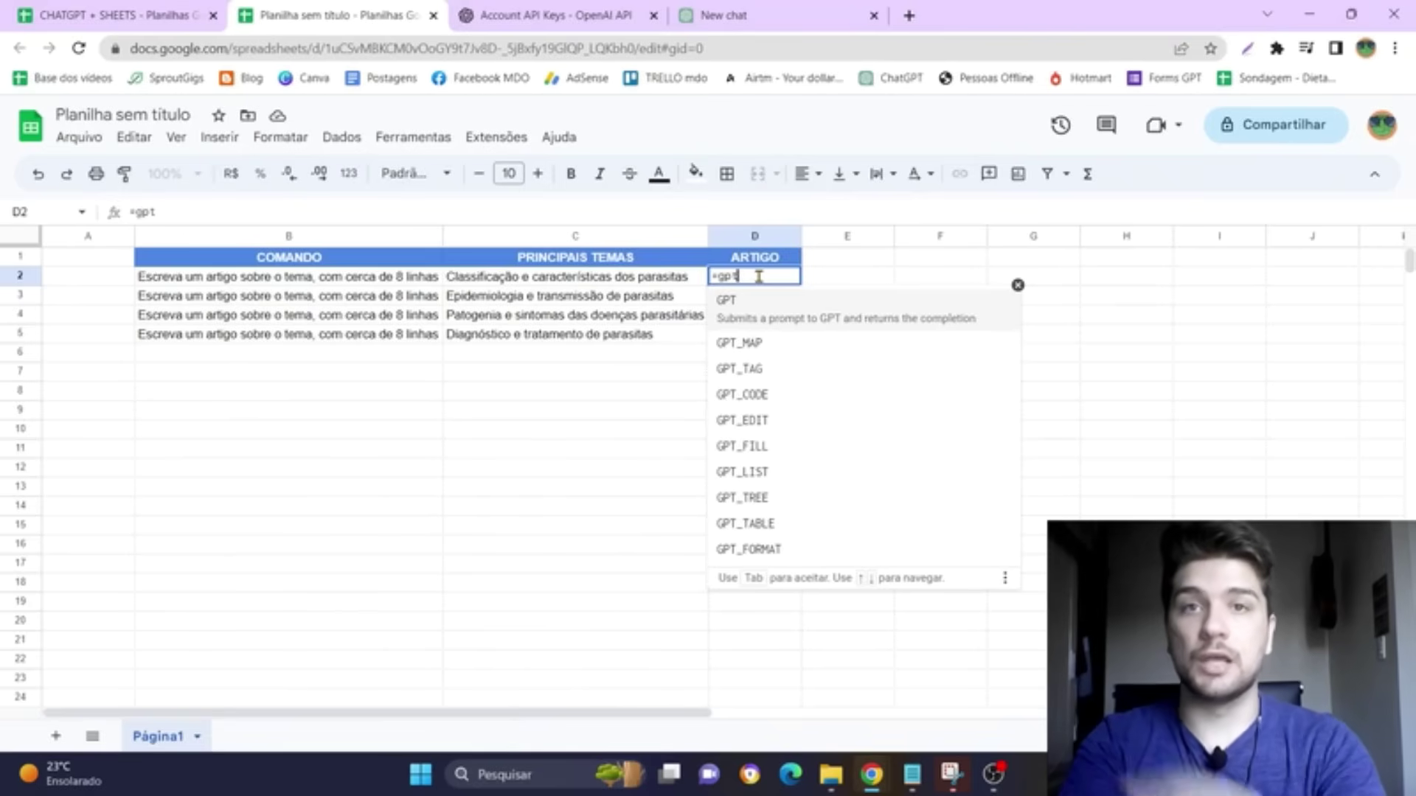
key(Tab)
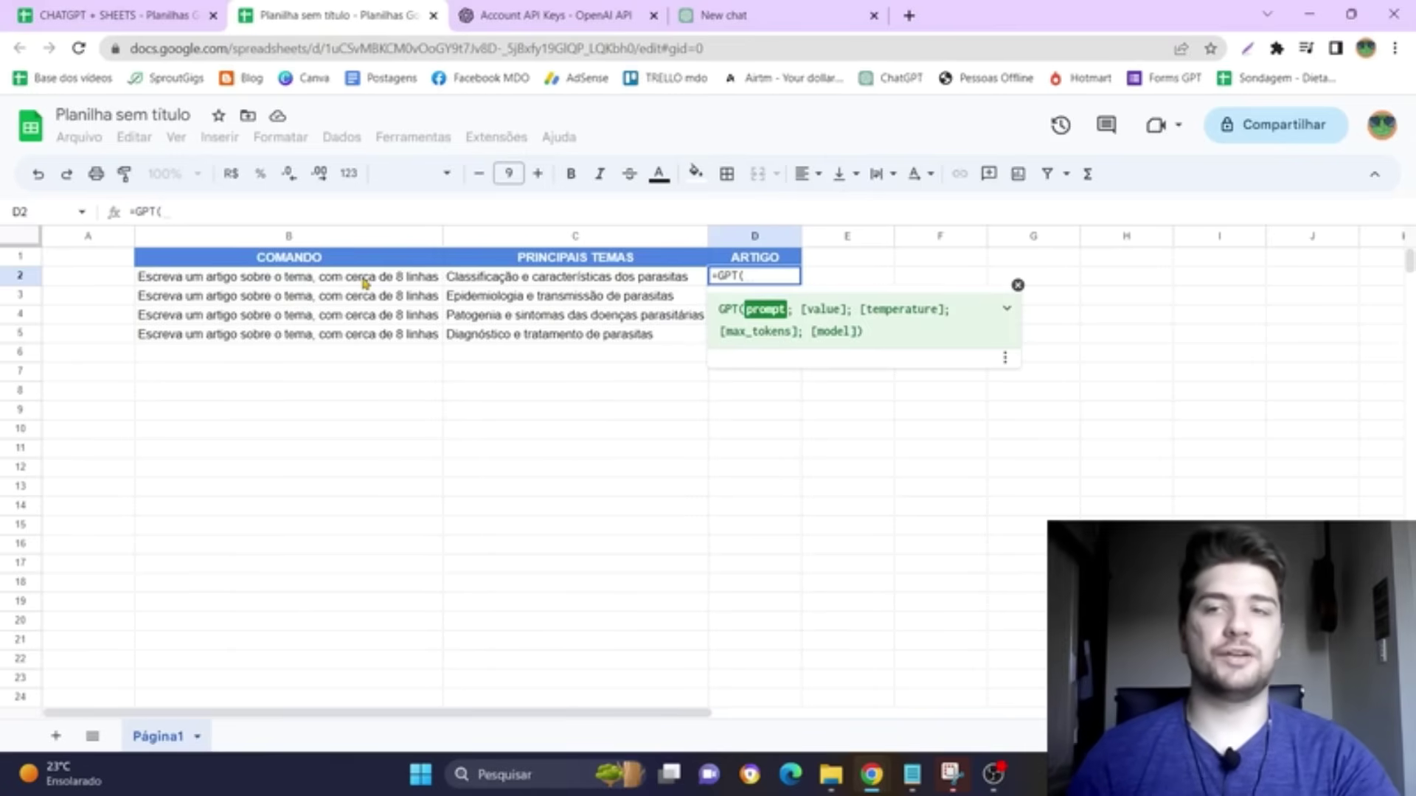
click(364, 280)
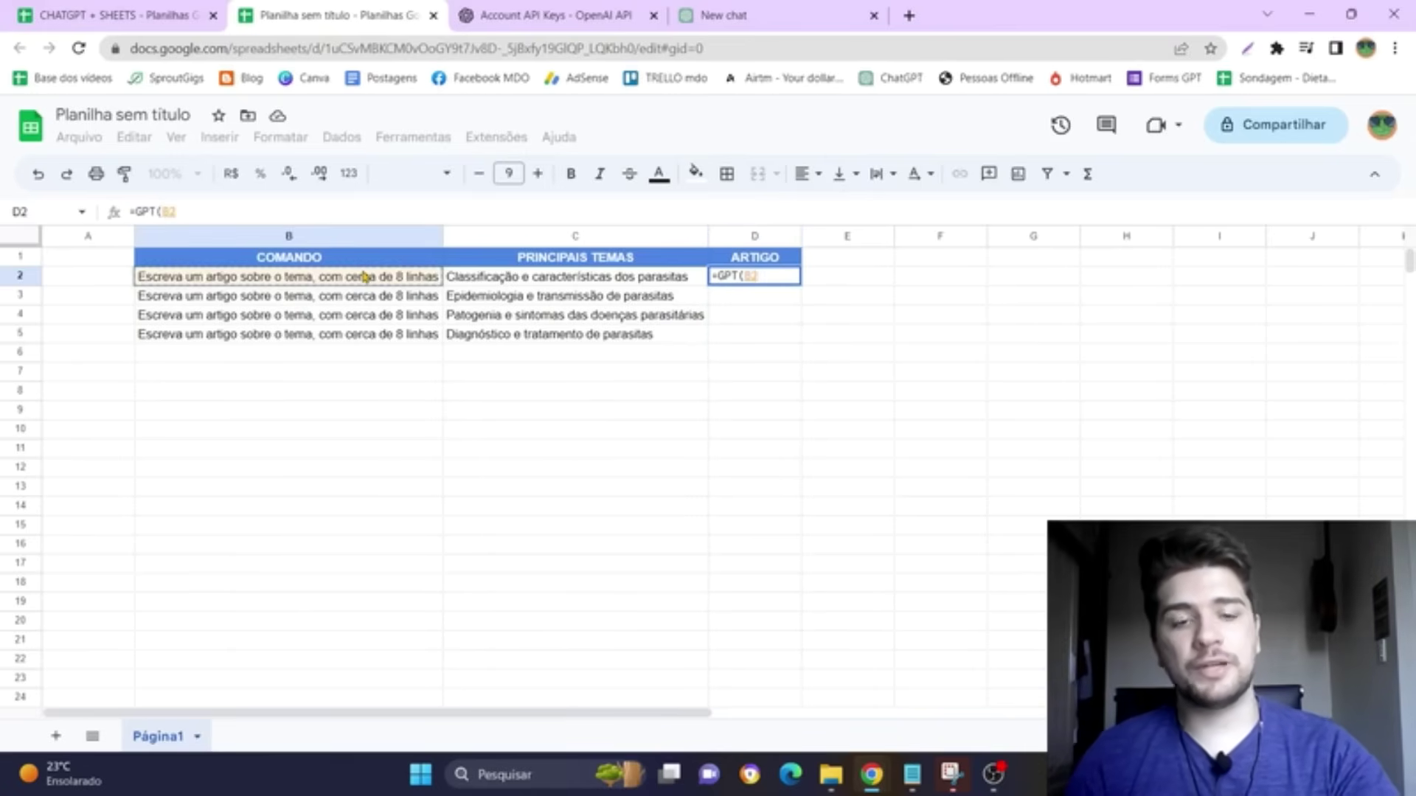
text(;)
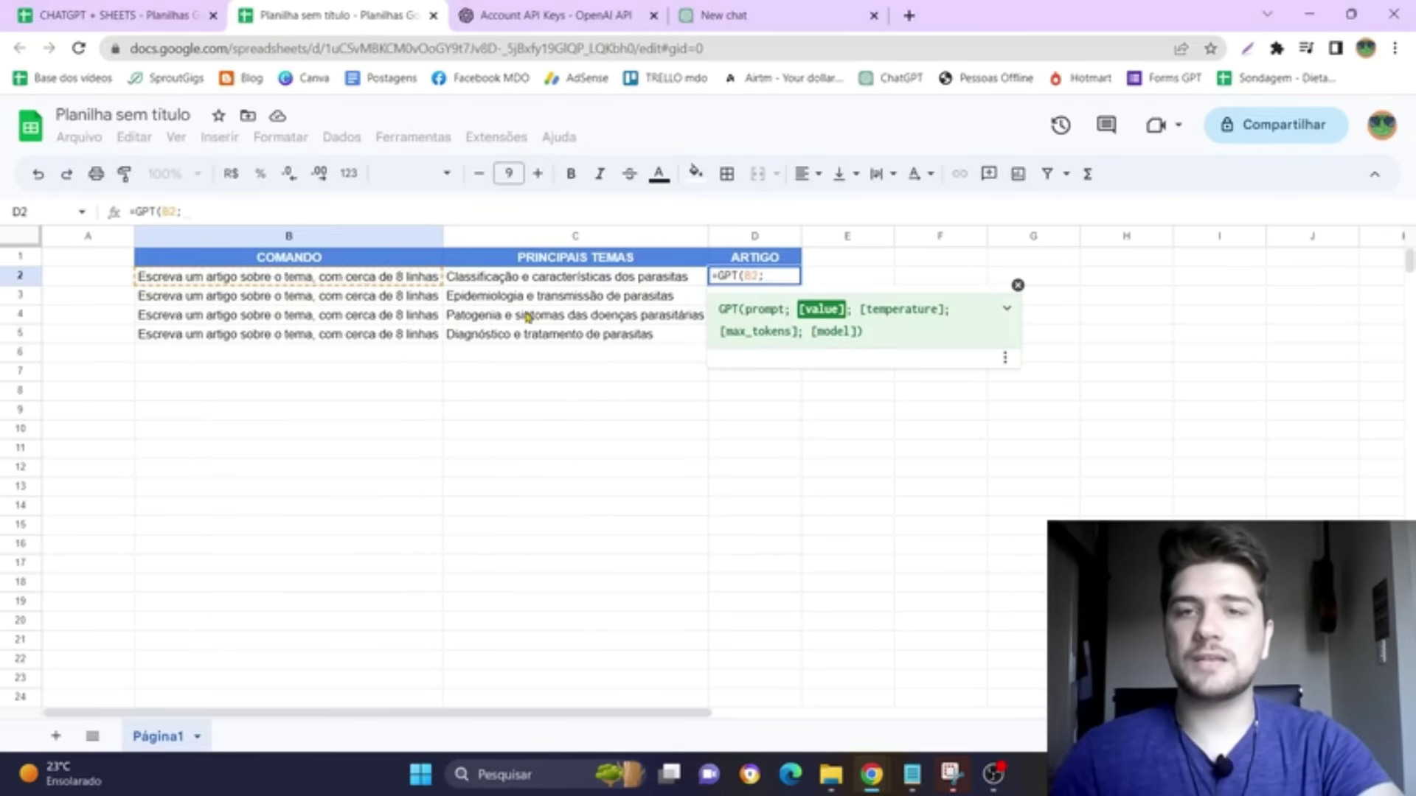
click(546, 284)
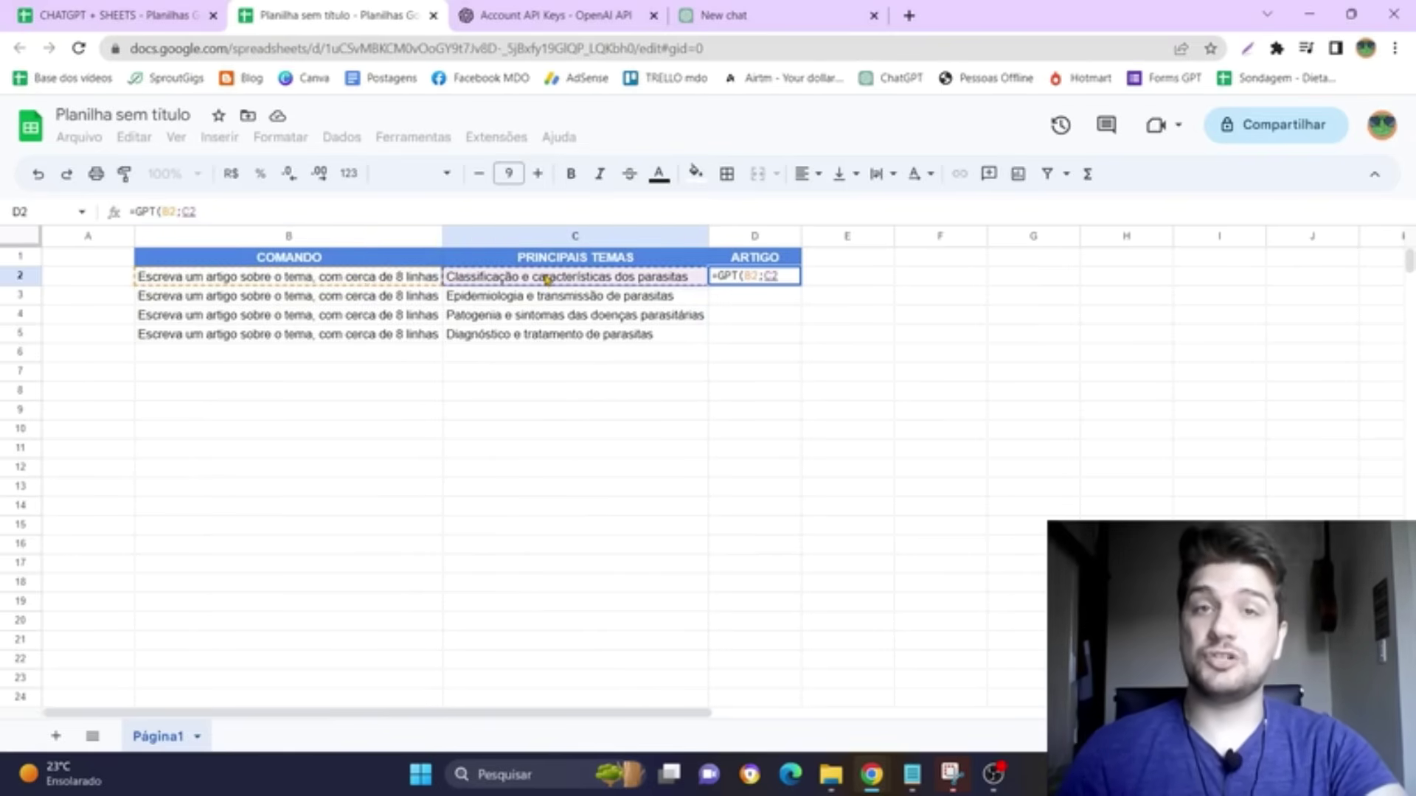
key(Return)
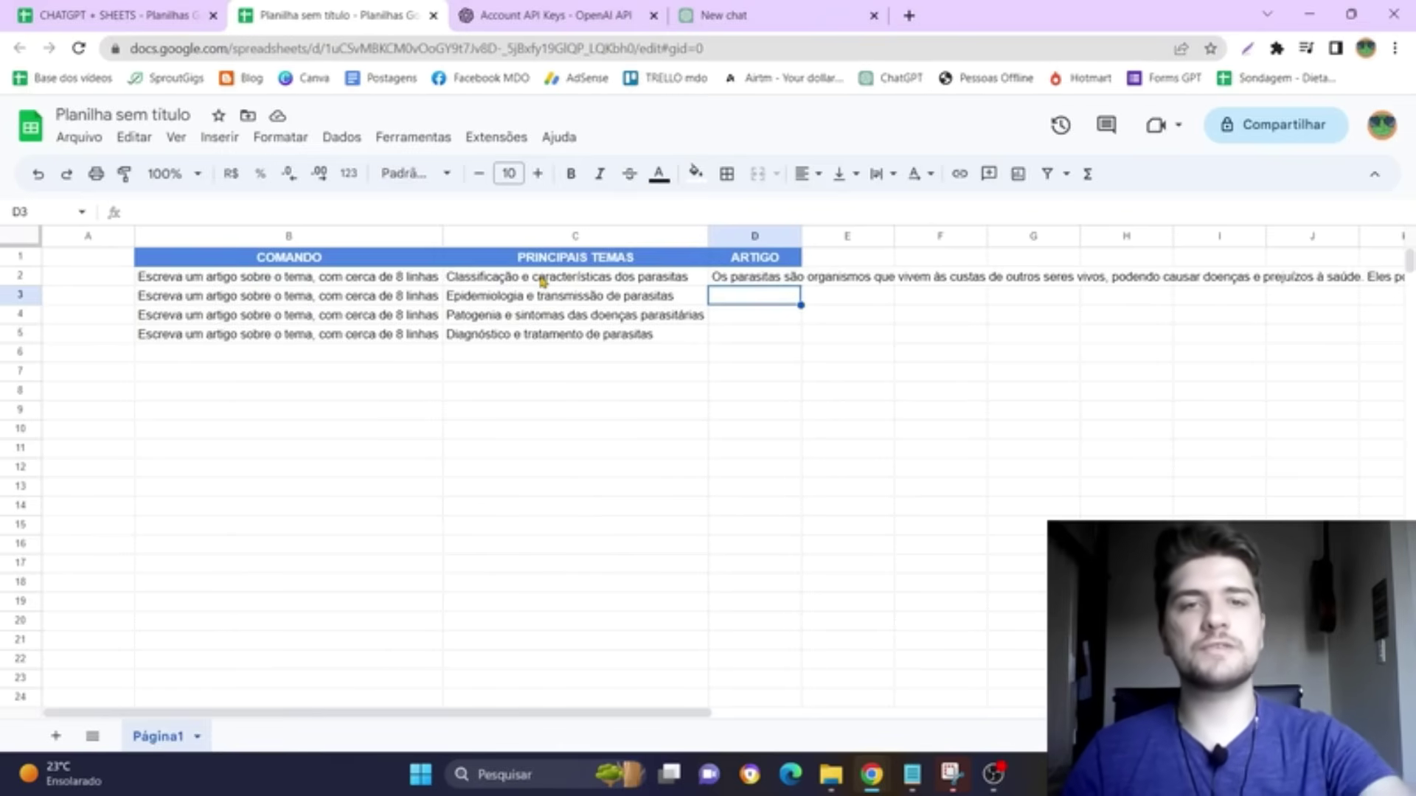
click(789, 284)
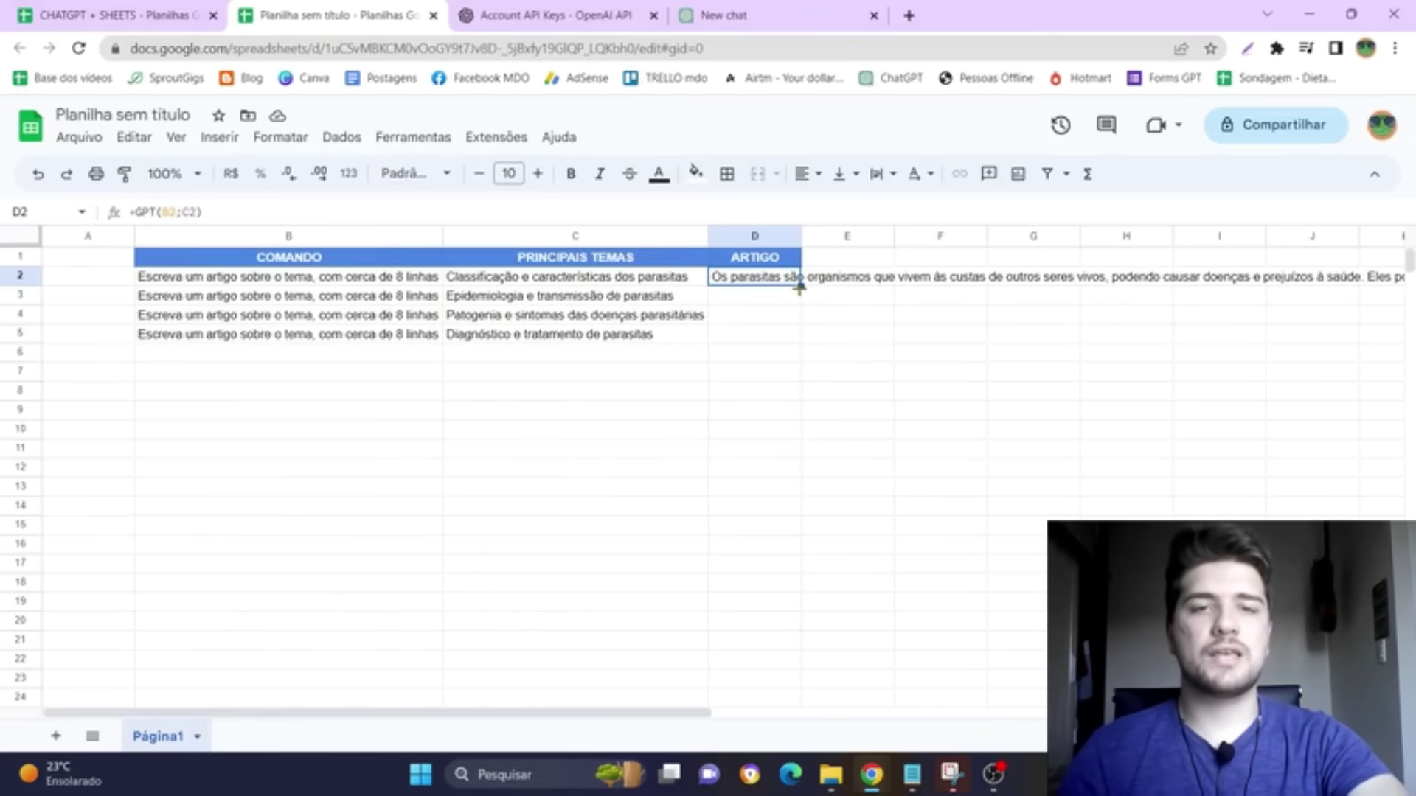
Step: Copy the GPT formula down to D5, widen and wrap column D, and centre B2:C5
drag(799, 287, 799, 342)
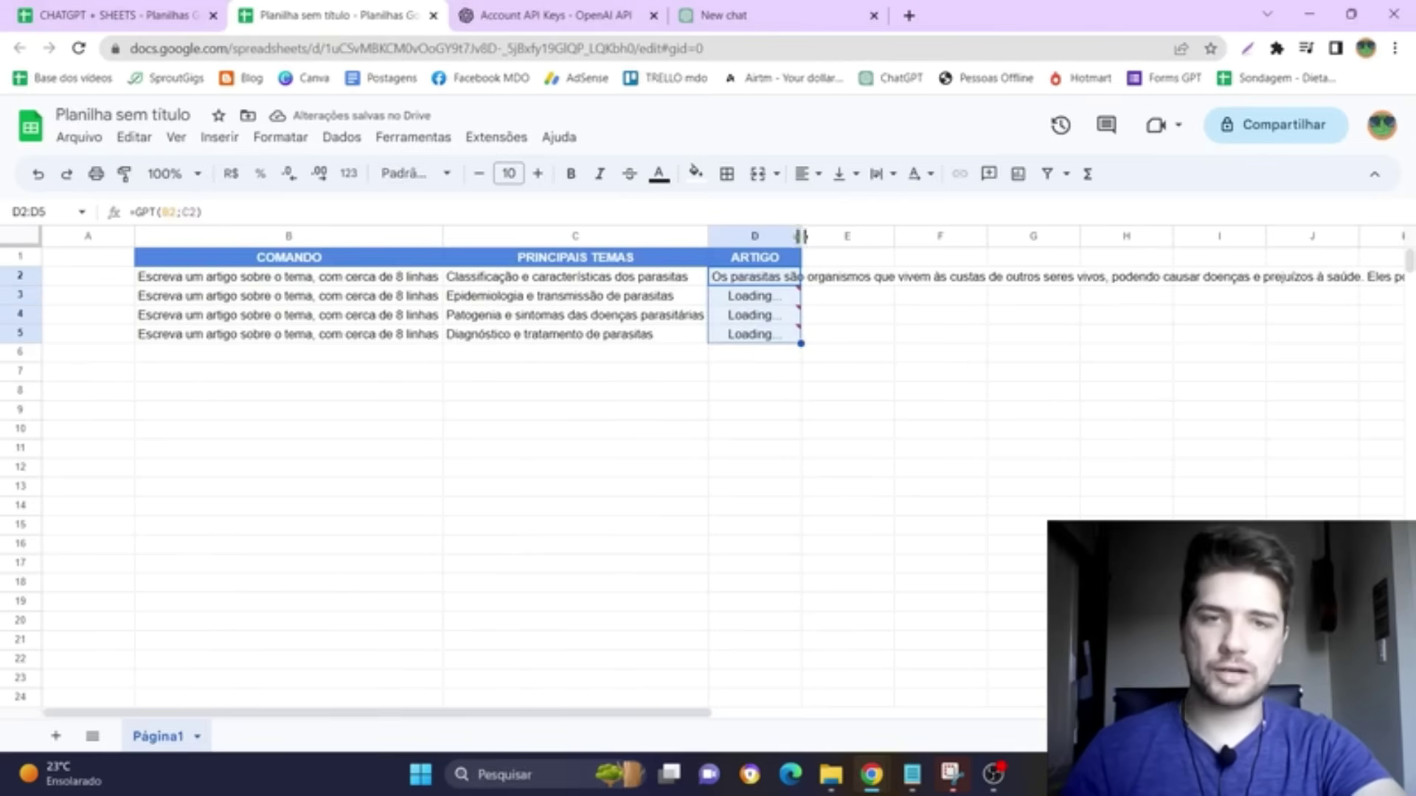
drag(802, 236, 1187, 264)
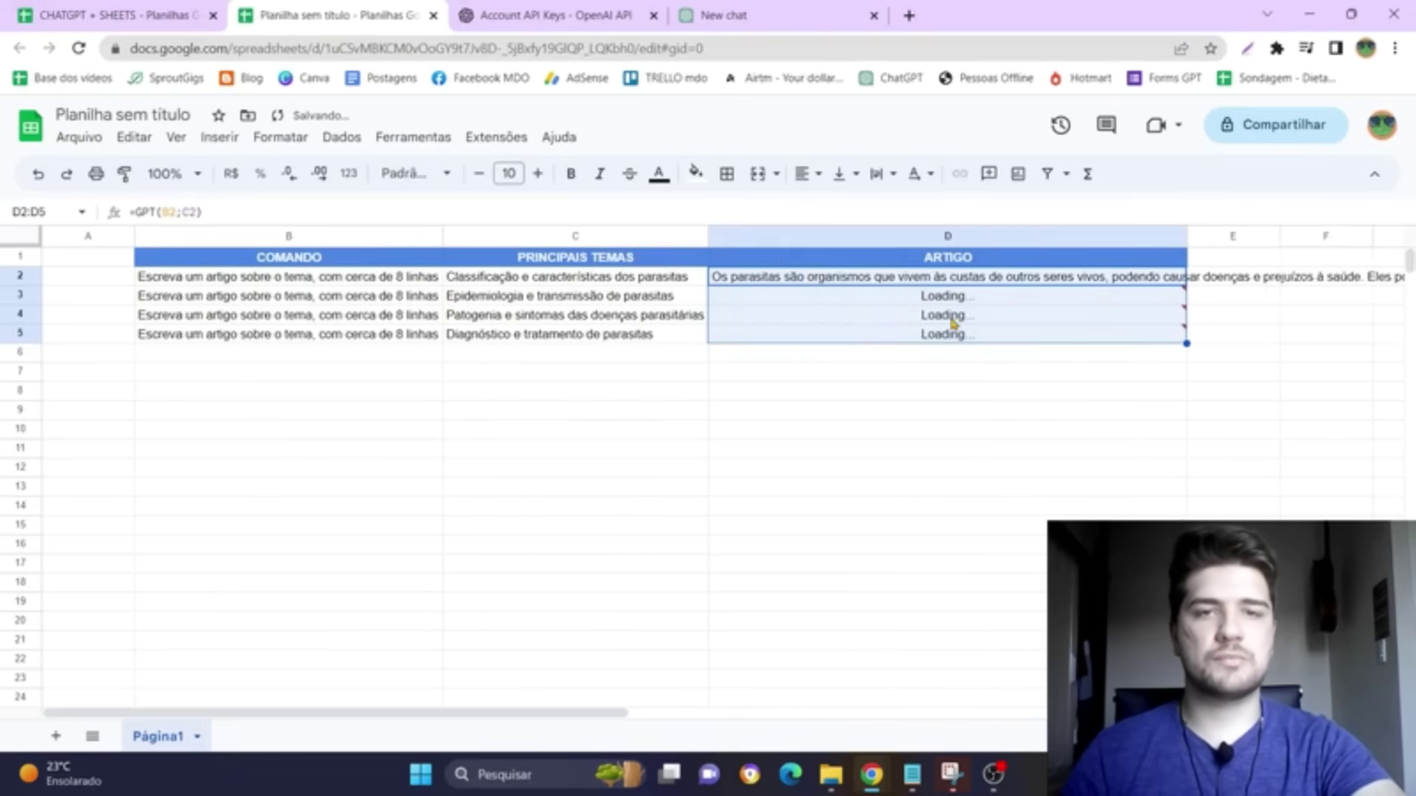
click(877, 174)
click(921, 209)
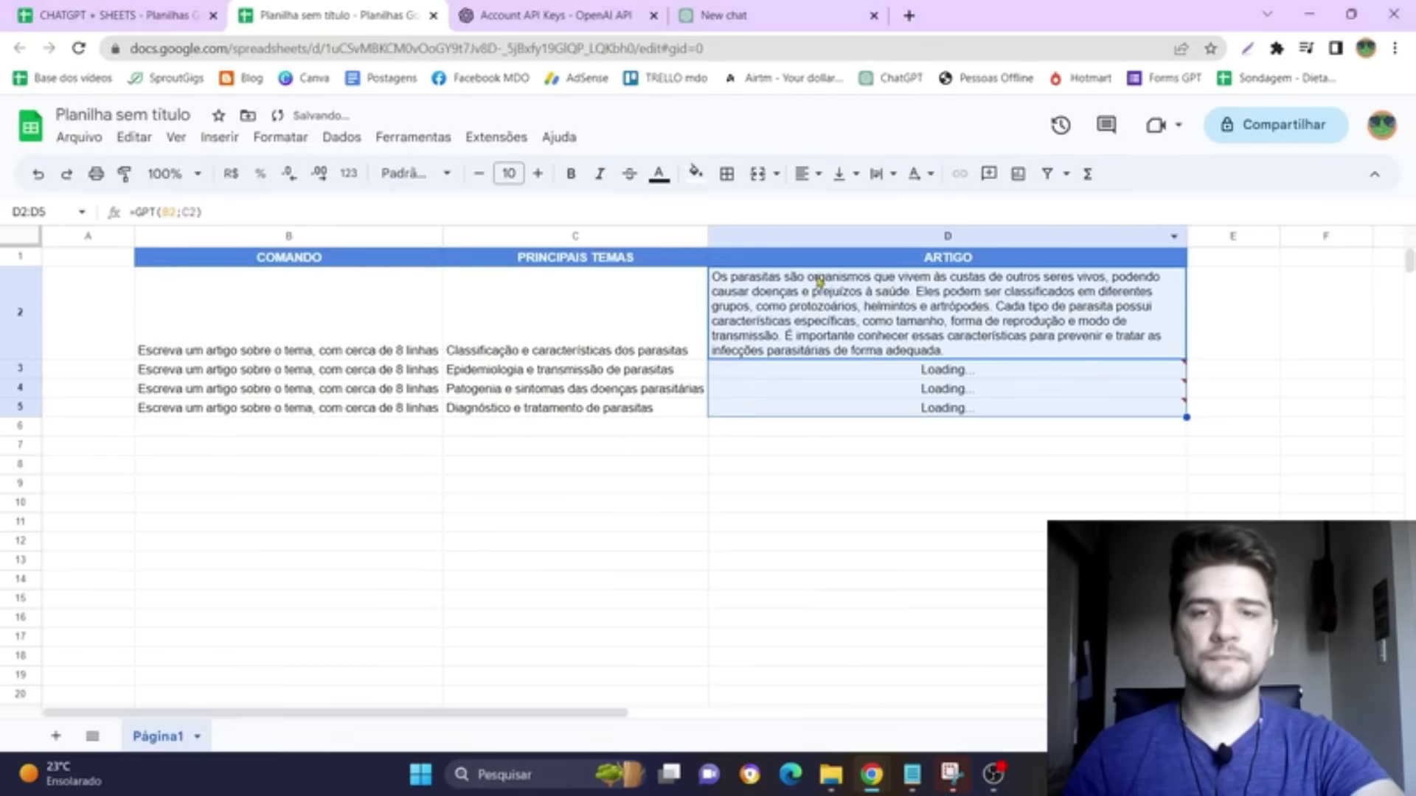
drag(267, 293, 553, 409)
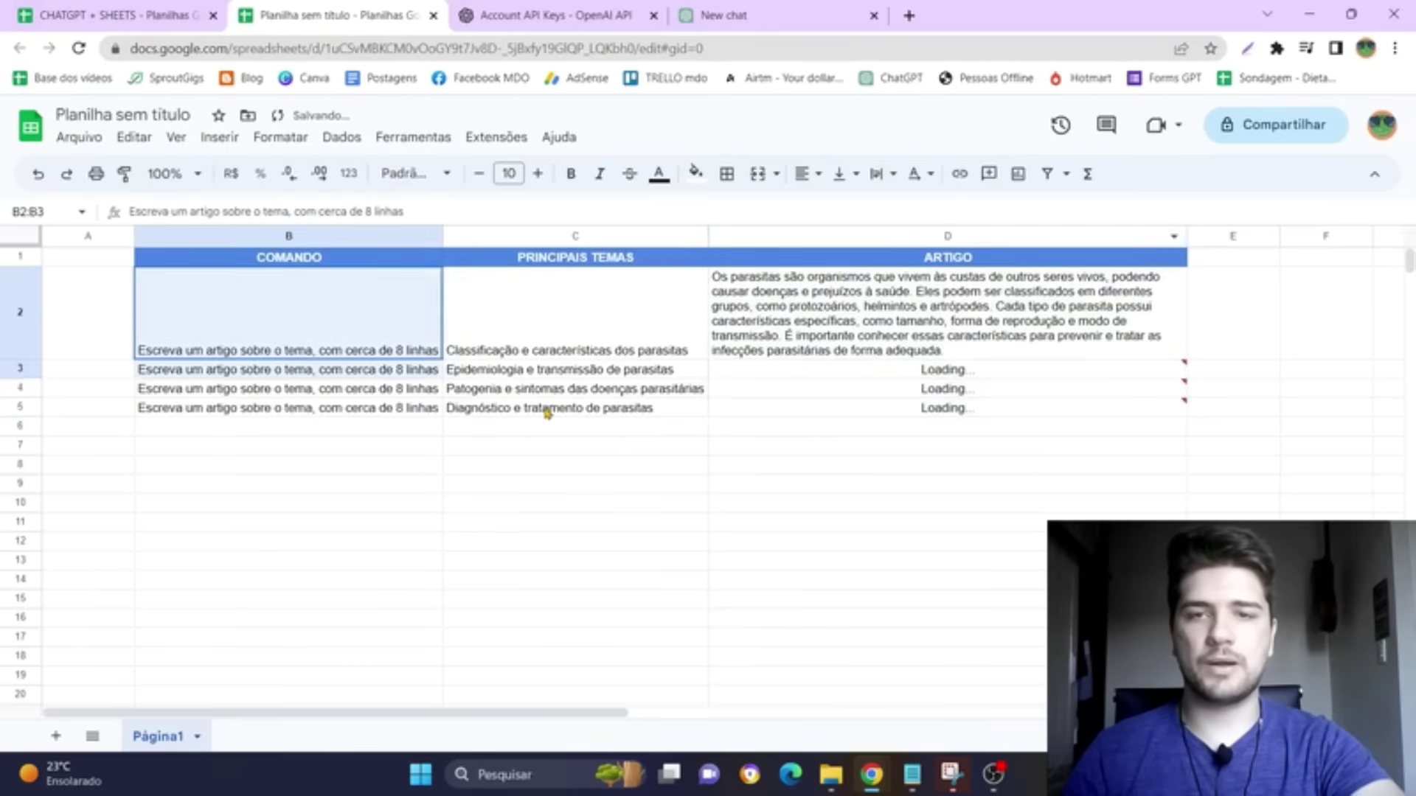
click(809, 174)
click(836, 209)
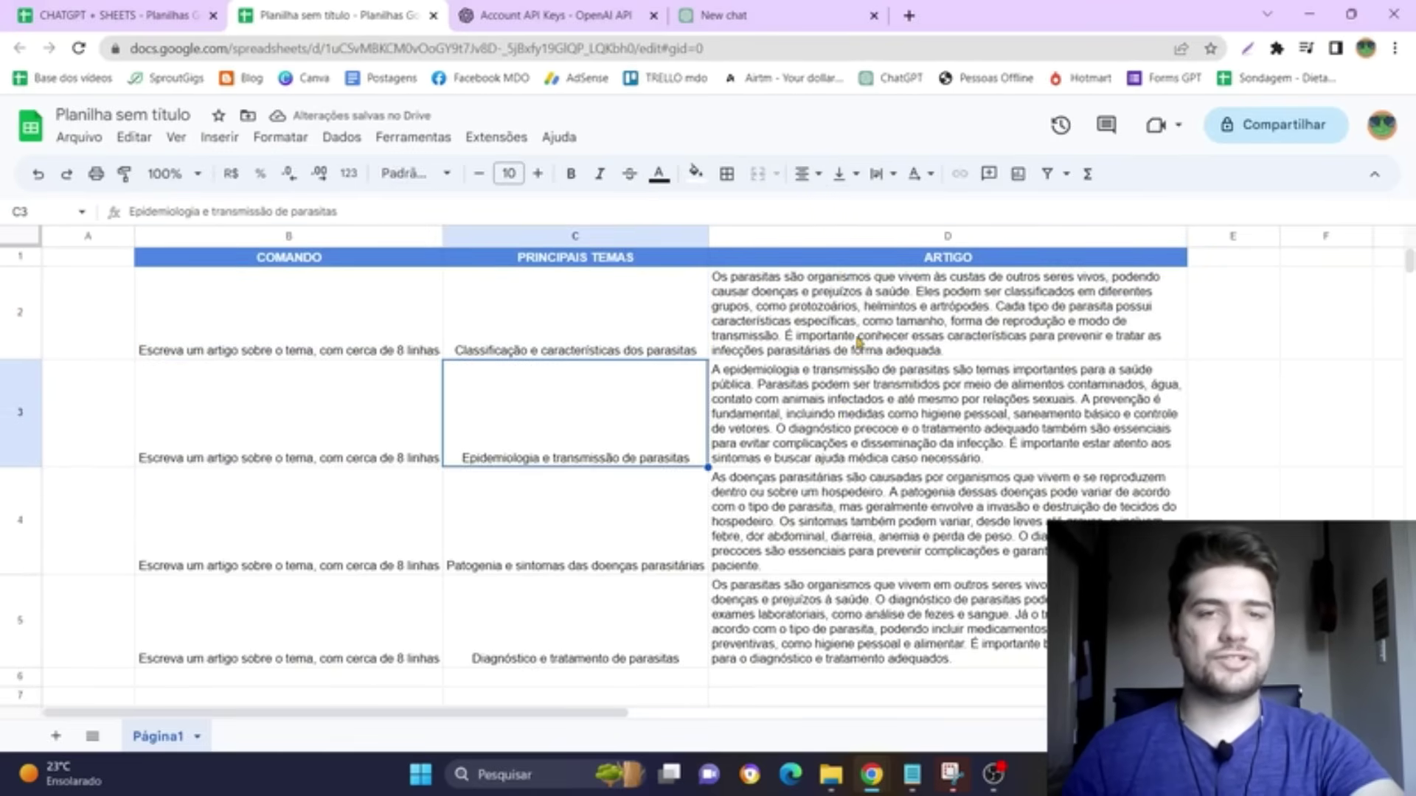
Step: Review the four generated articles and their =GPT formulas in D2:D5
click(859, 339)
click(861, 410)
click(581, 458)
scroll(838, 438, down, 1)
scroll(838, 438, up, 1)
click(826, 525)
click(815, 640)
click(814, 394)
click(819, 317)
click(848, 413)
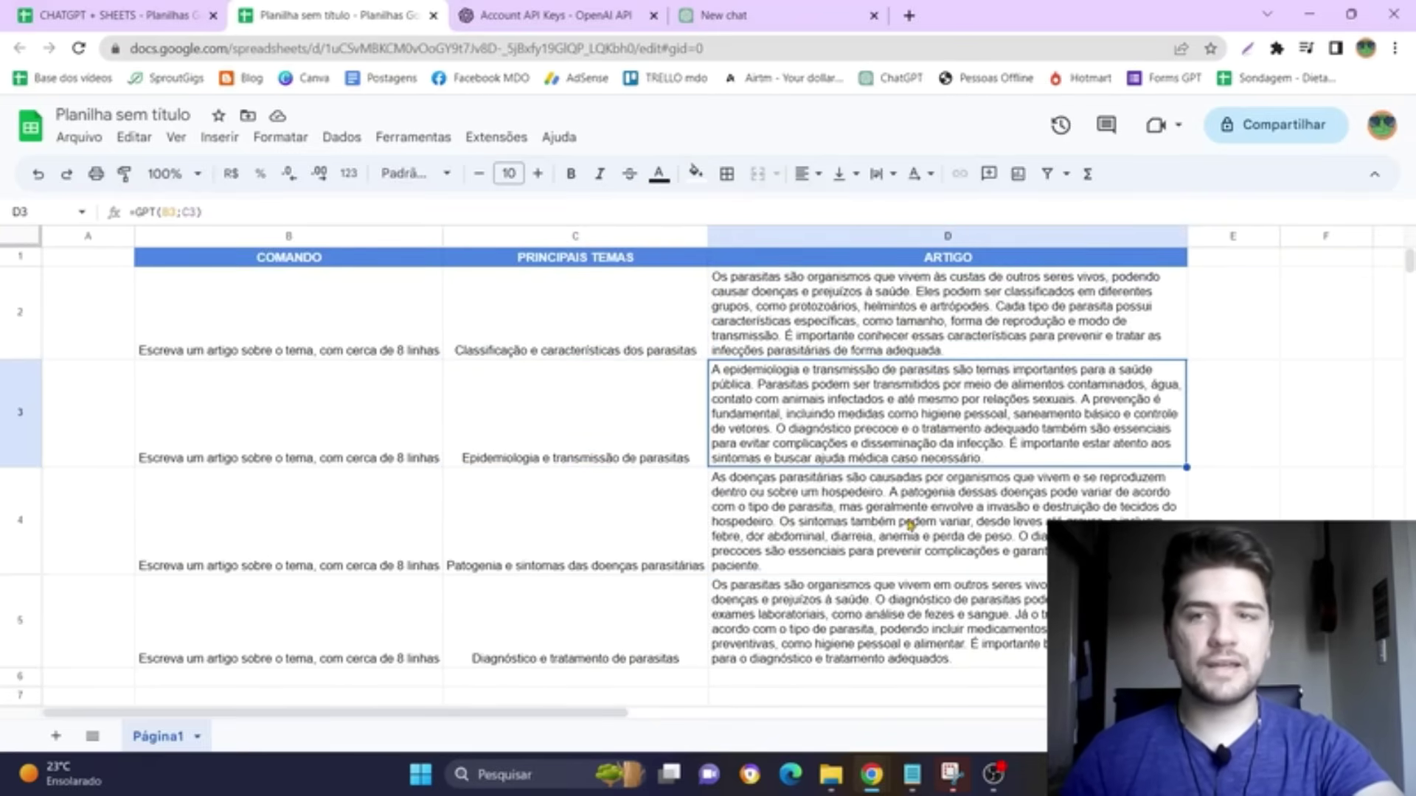
click(909, 525)
click(910, 652)
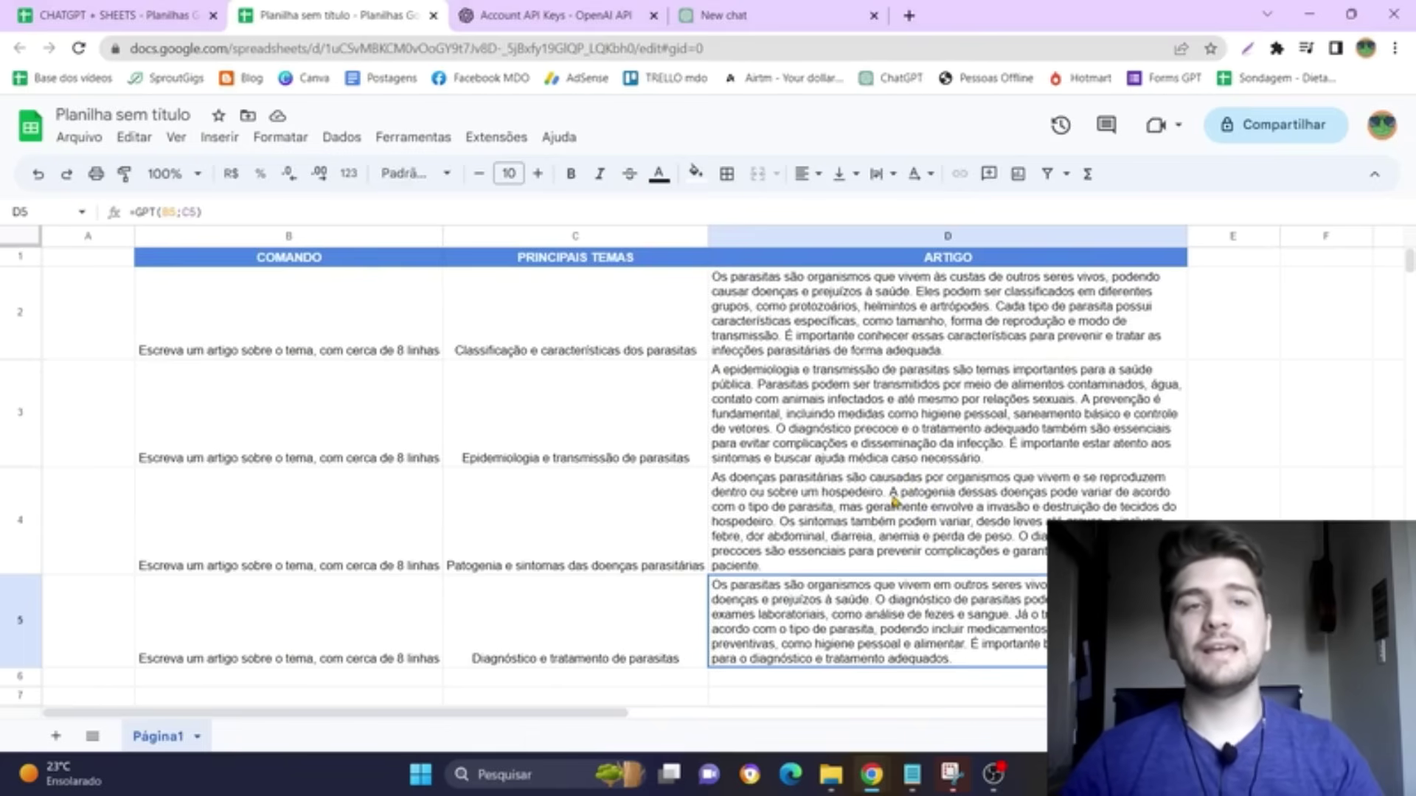
Step: Open a new blank browser tab beside the spreadsheet
click(909, 16)
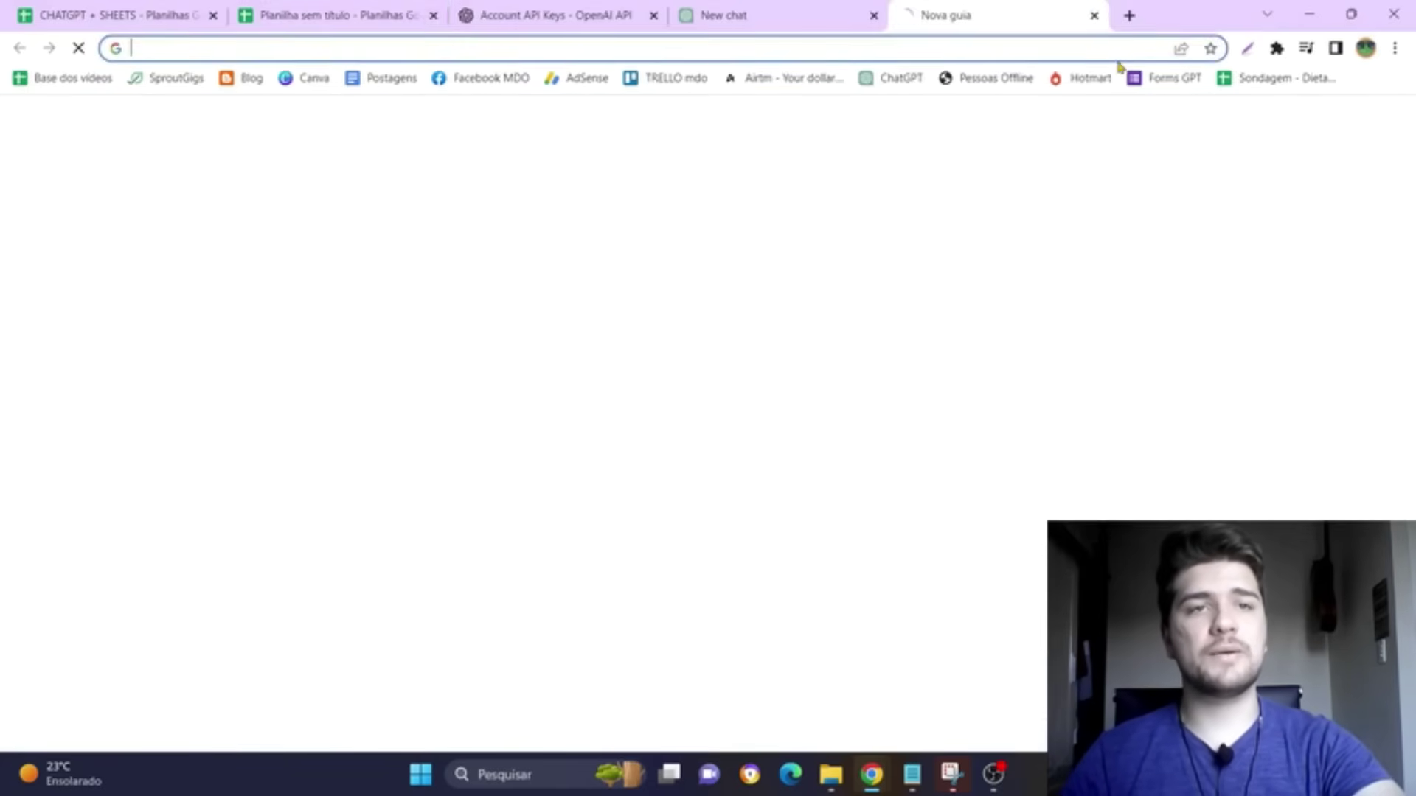
Step: Open the Sondagem - Dieta 2023 form and its responses sheet, scroll the form, then show the responses
click(1154, 80)
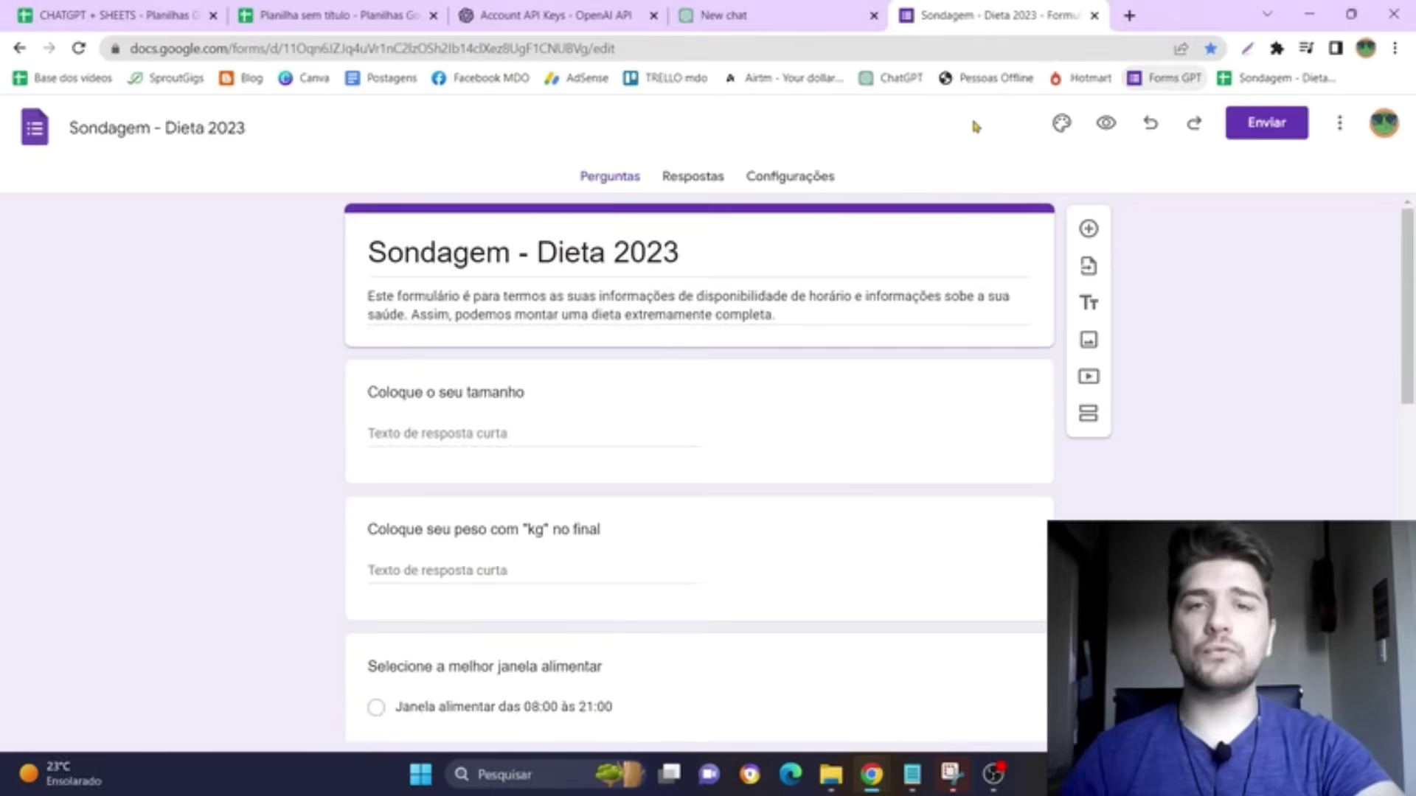
key(ctrl+t)
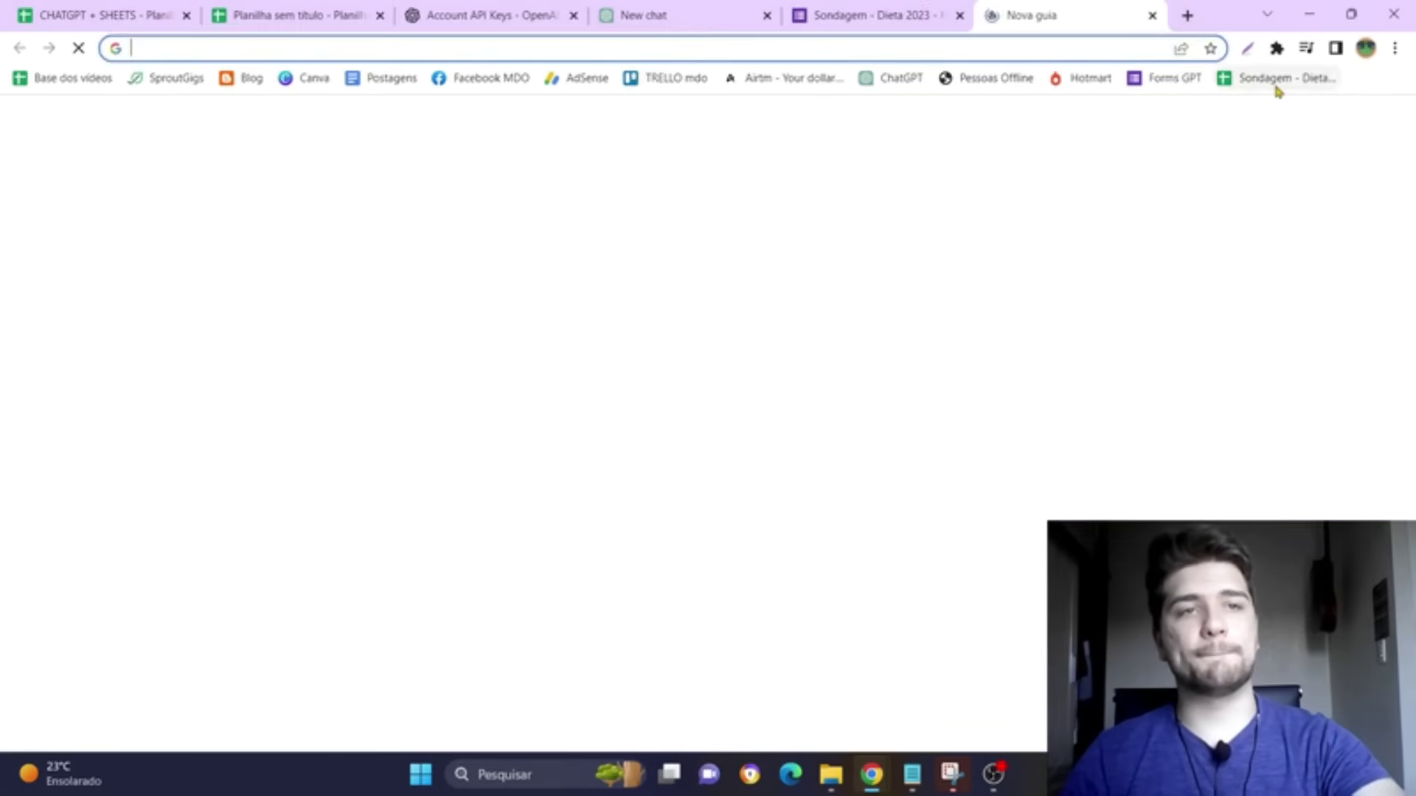
click(1280, 78)
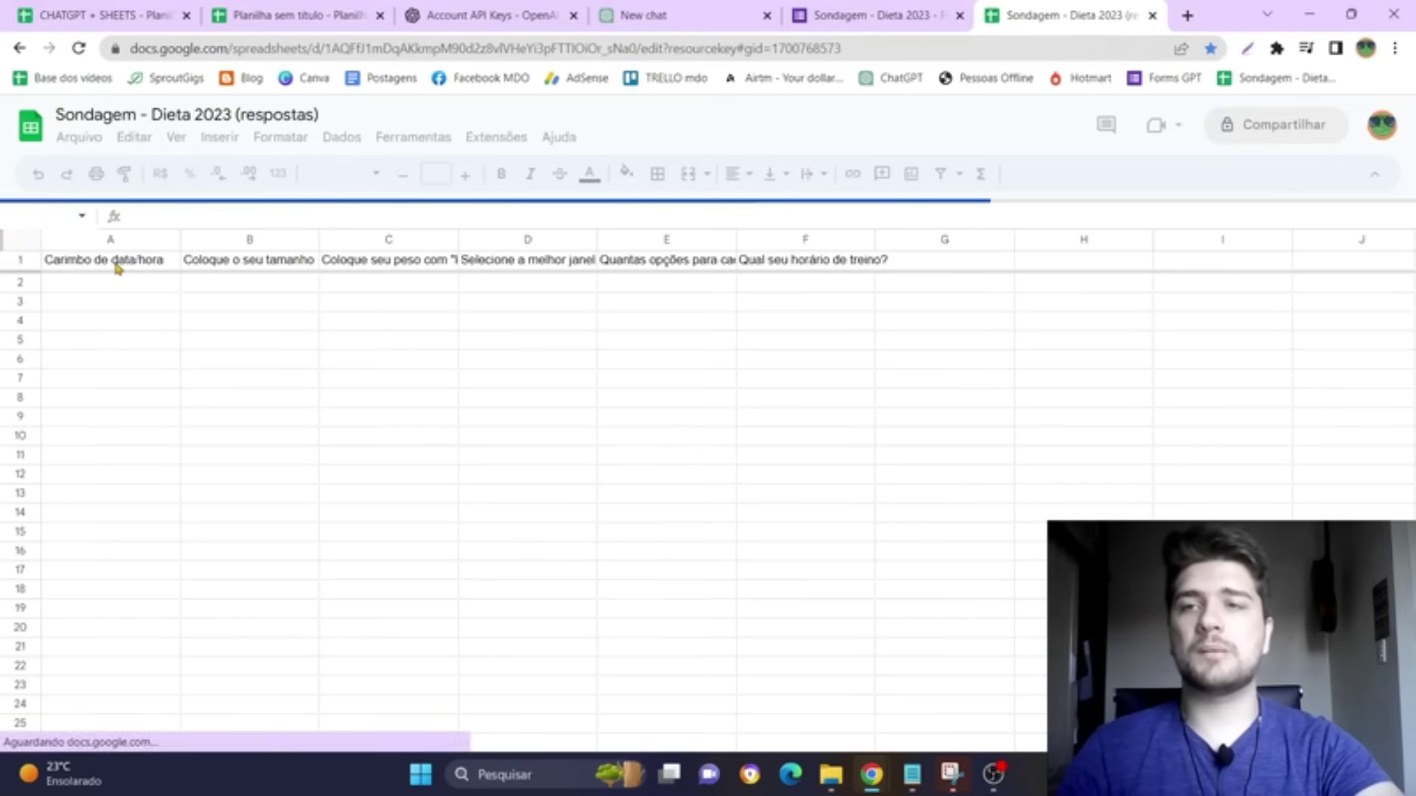
click(914, 16)
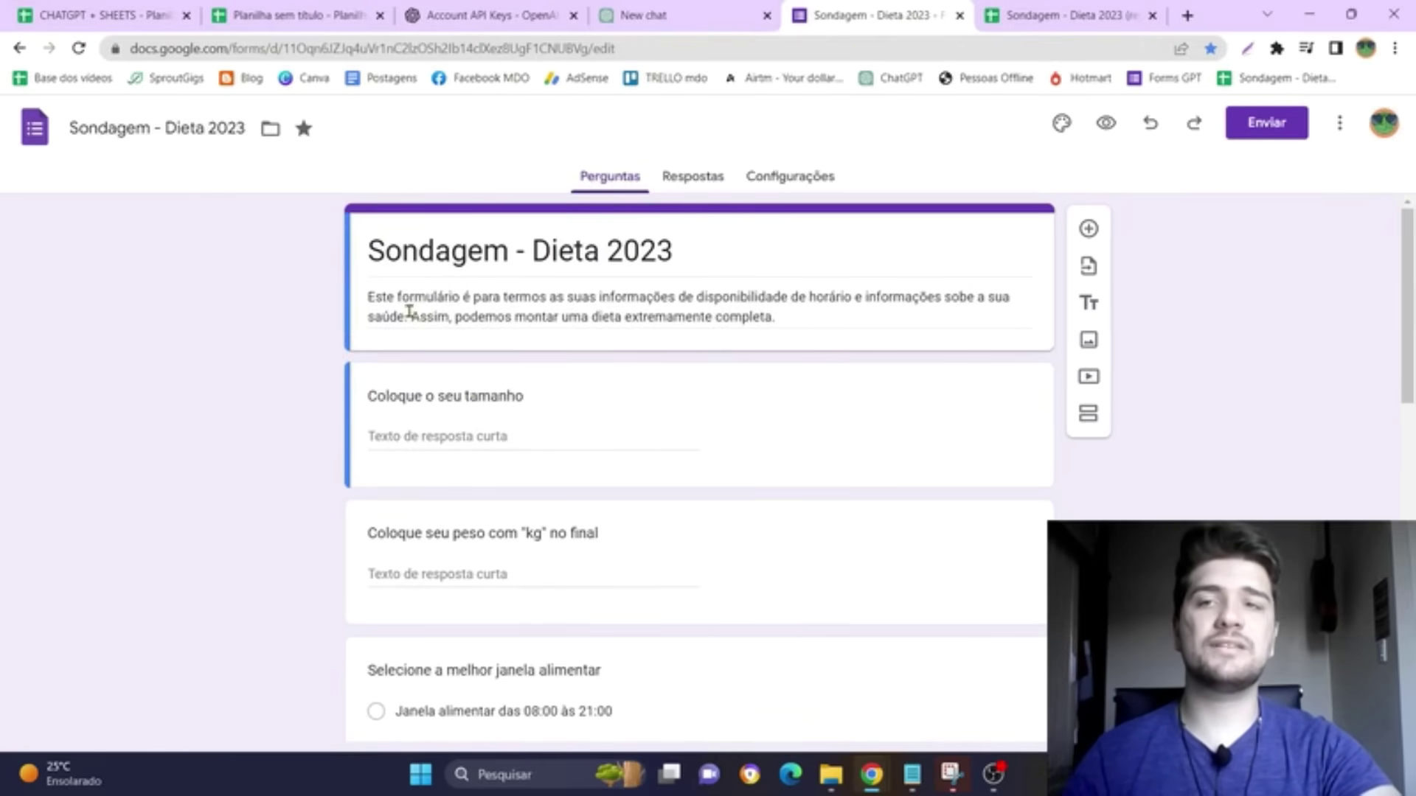
scroll(250, 284, down, 5)
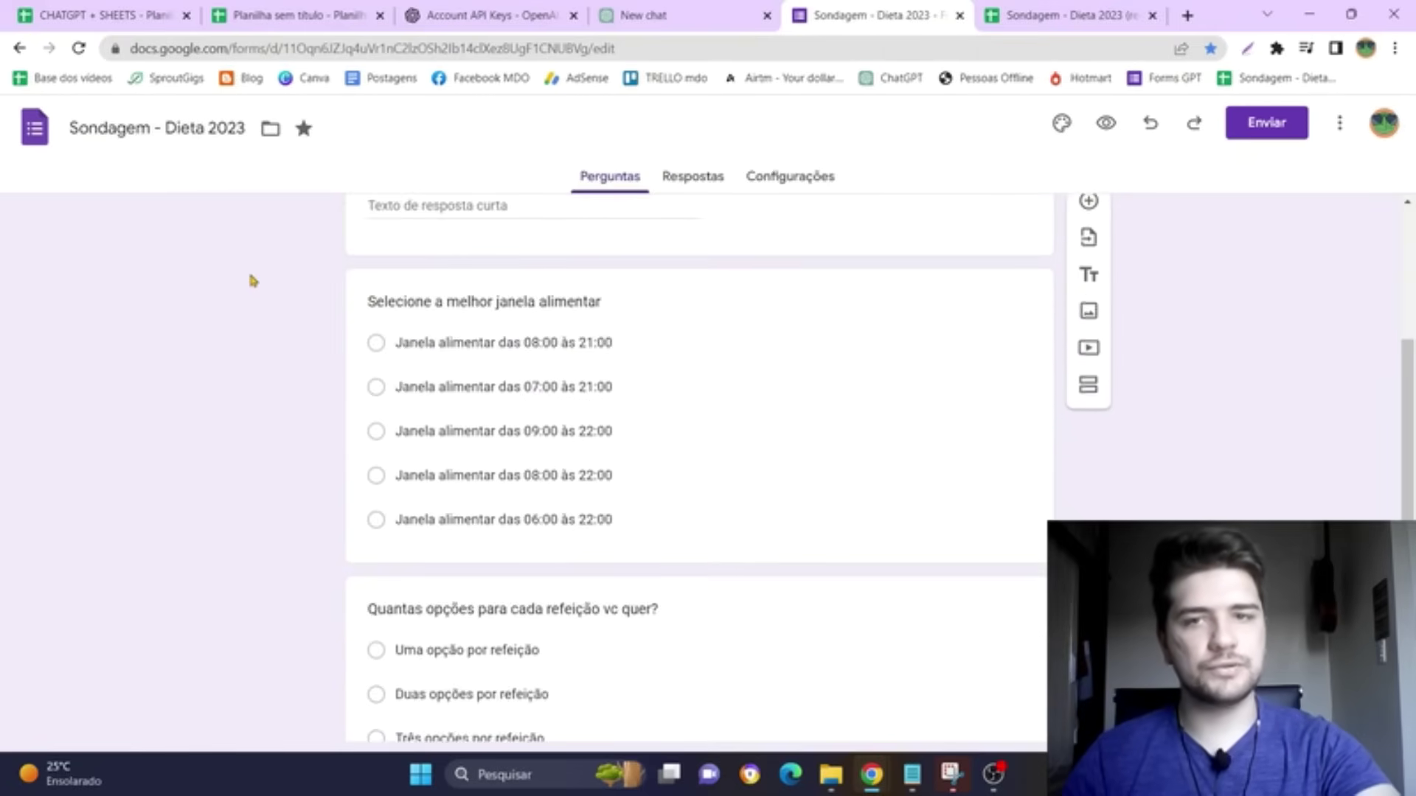
scroll(250, 278, down, 5)
click(1069, 15)
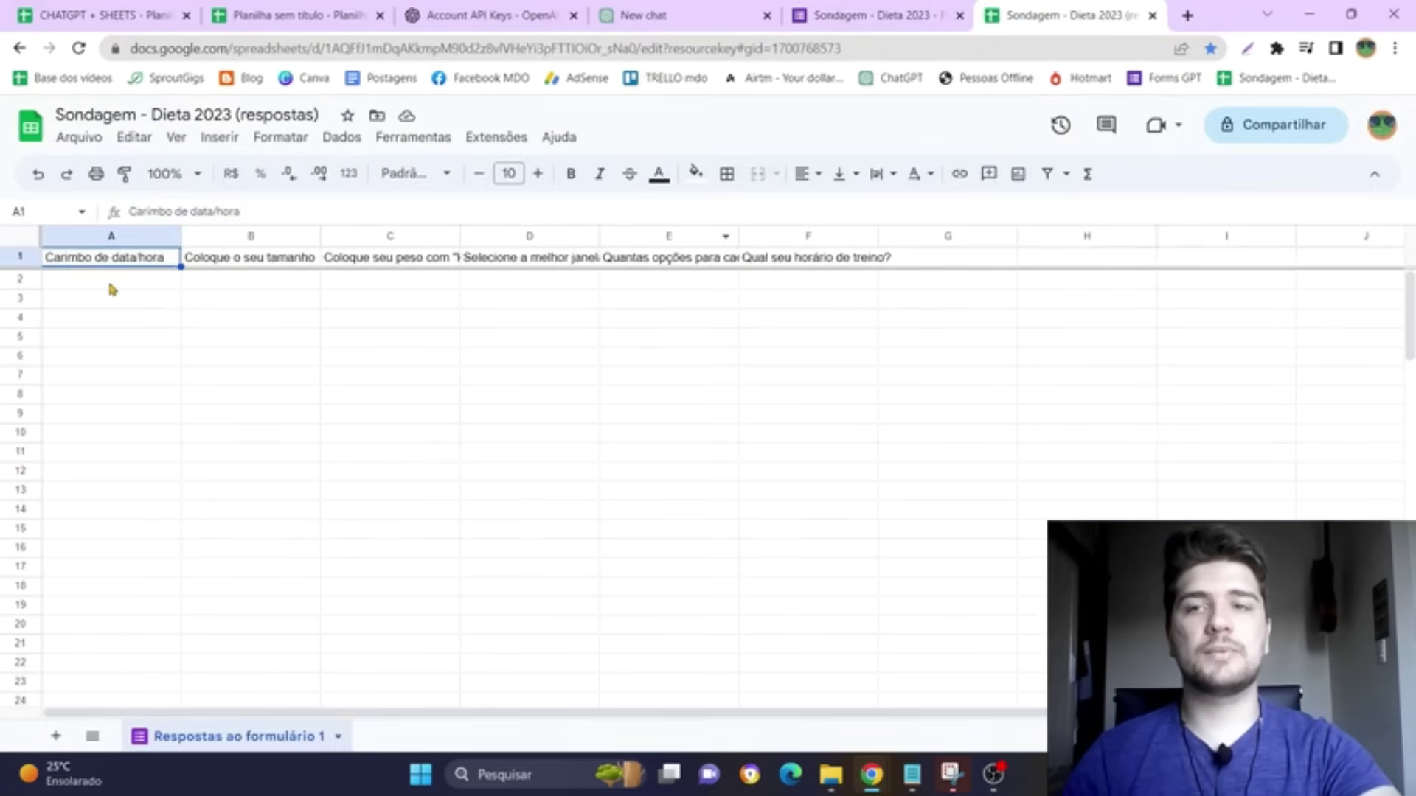
Step: Enter four sample survey responses in rows 2–5 of A:F and hide the timestamp column
drag(110, 284, 816, 285)
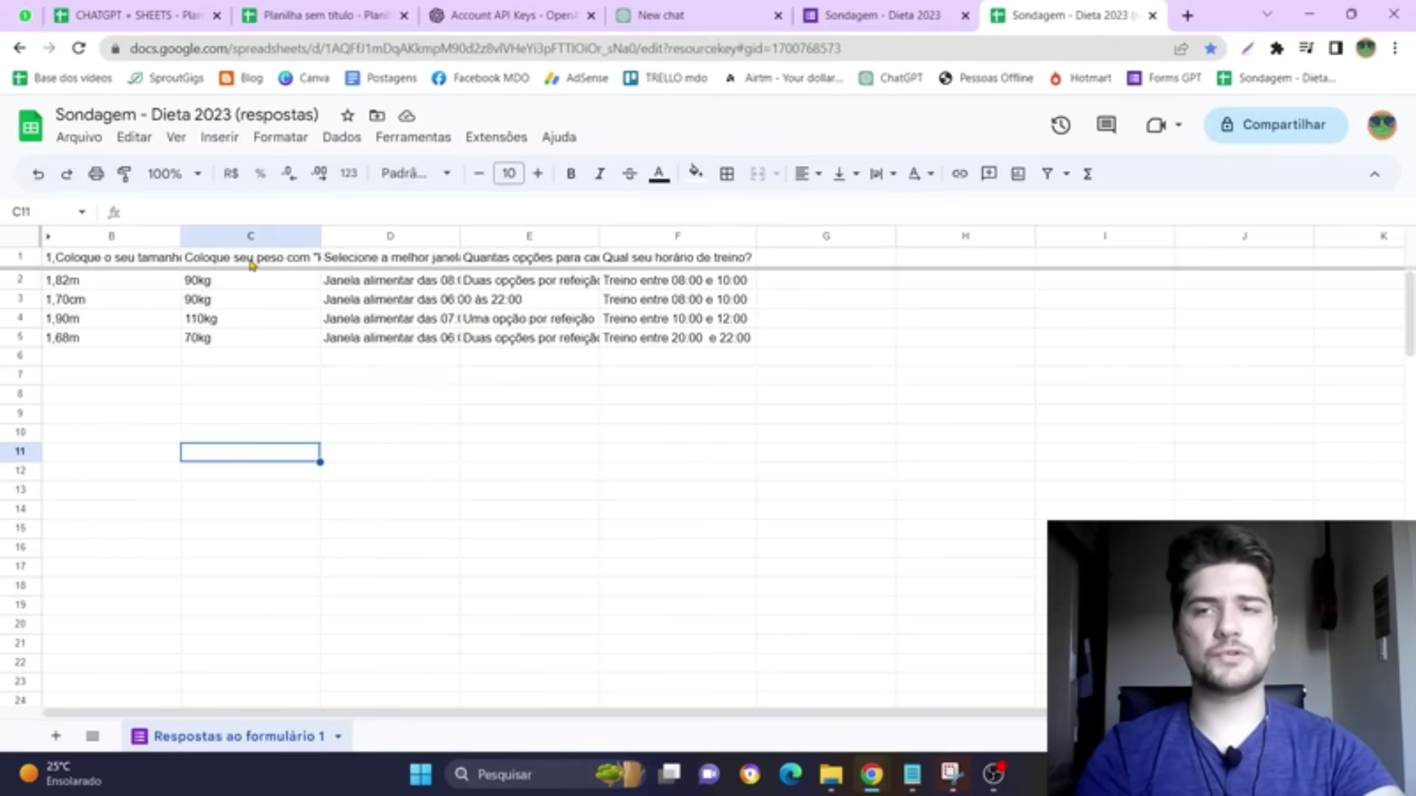
click(410, 286)
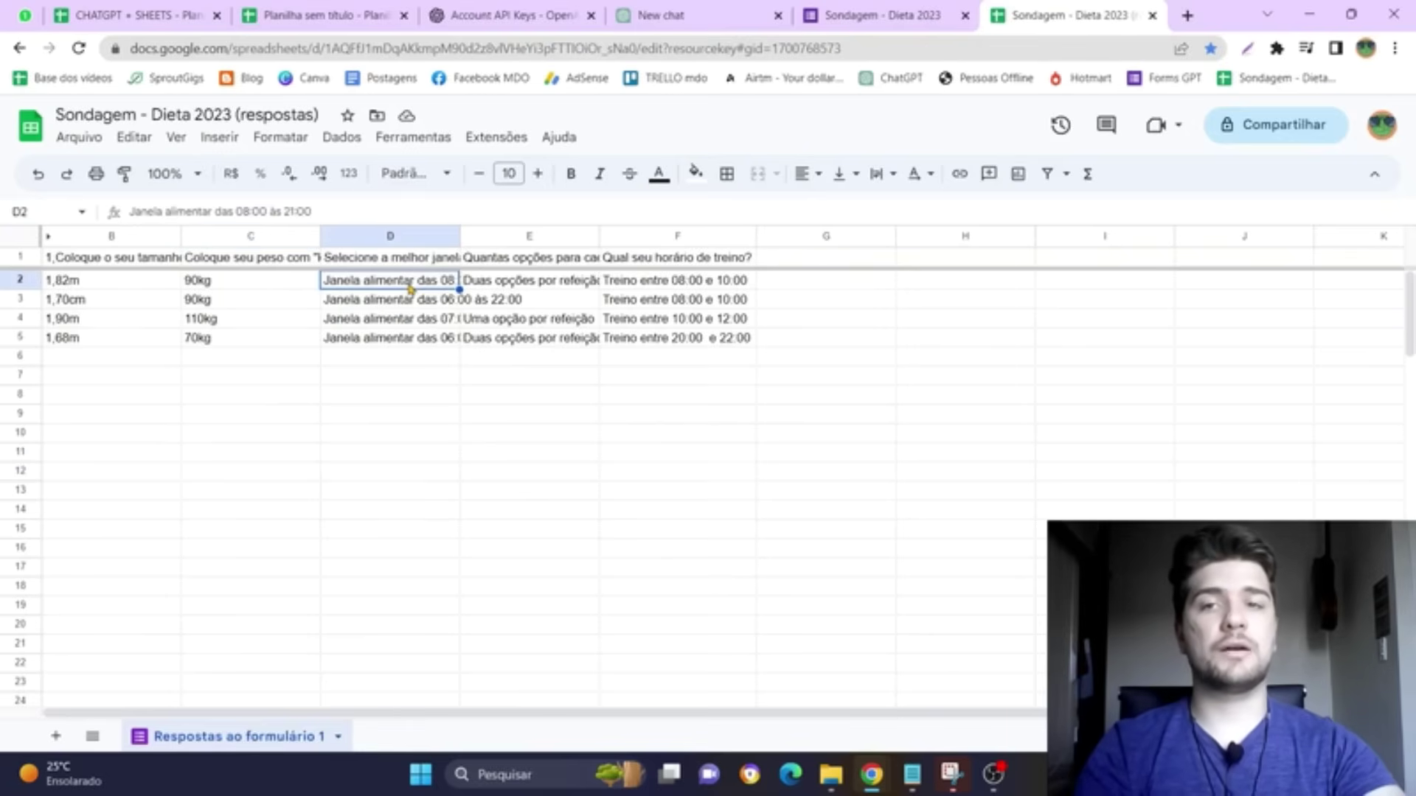
Step: Check the meal-options and training-time answers, then copy B2:F5 and return to the article spreadsheet
click(406, 305)
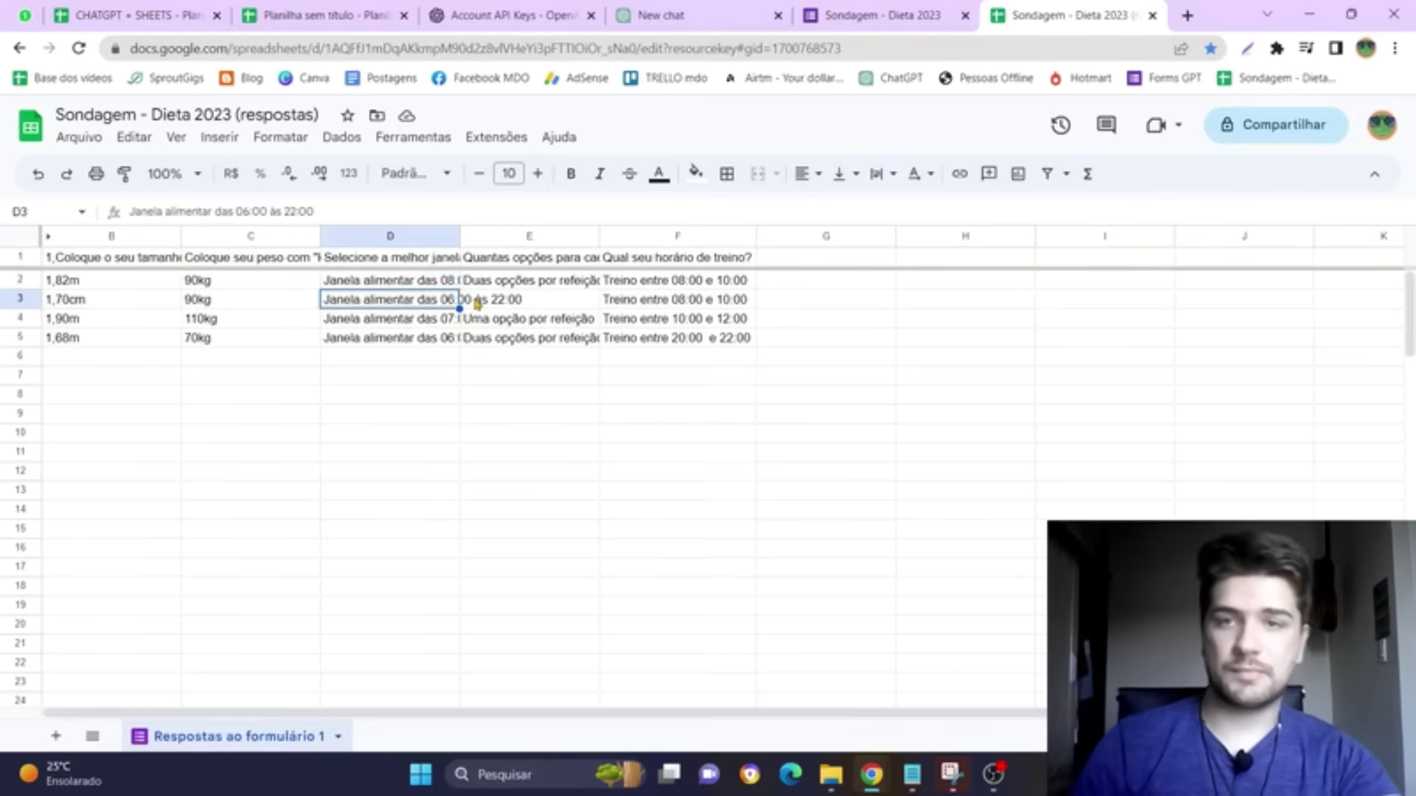
click(545, 283)
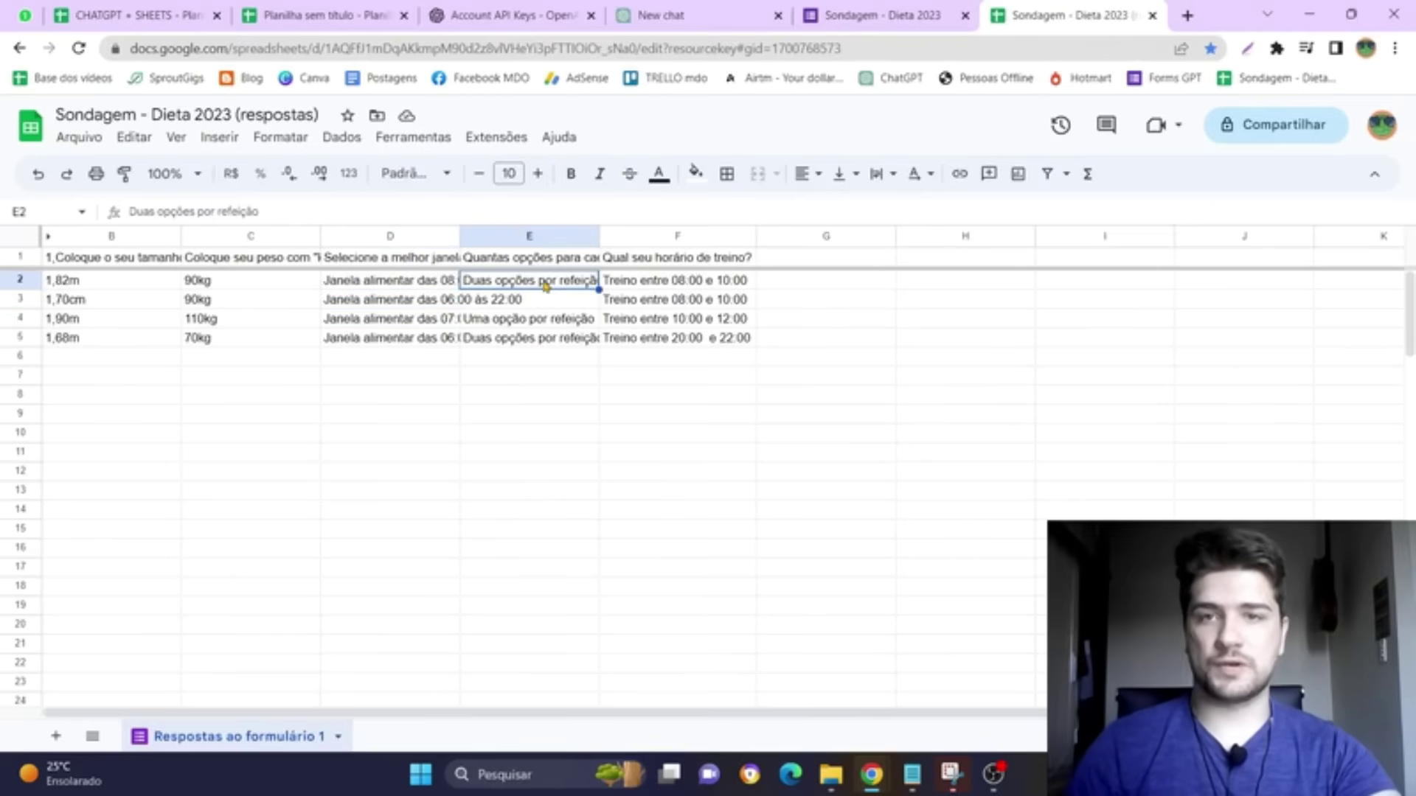
click(532, 259)
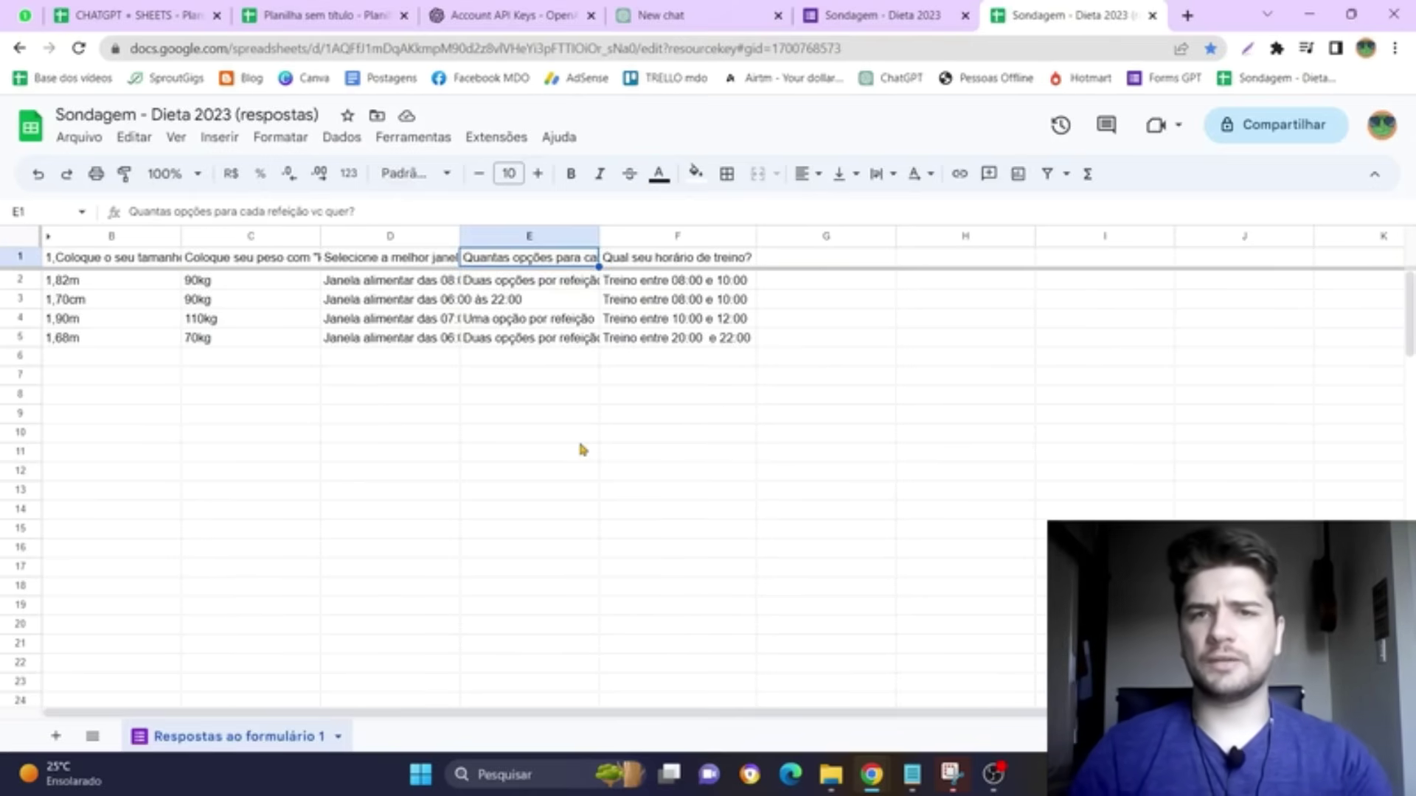
click(673, 261)
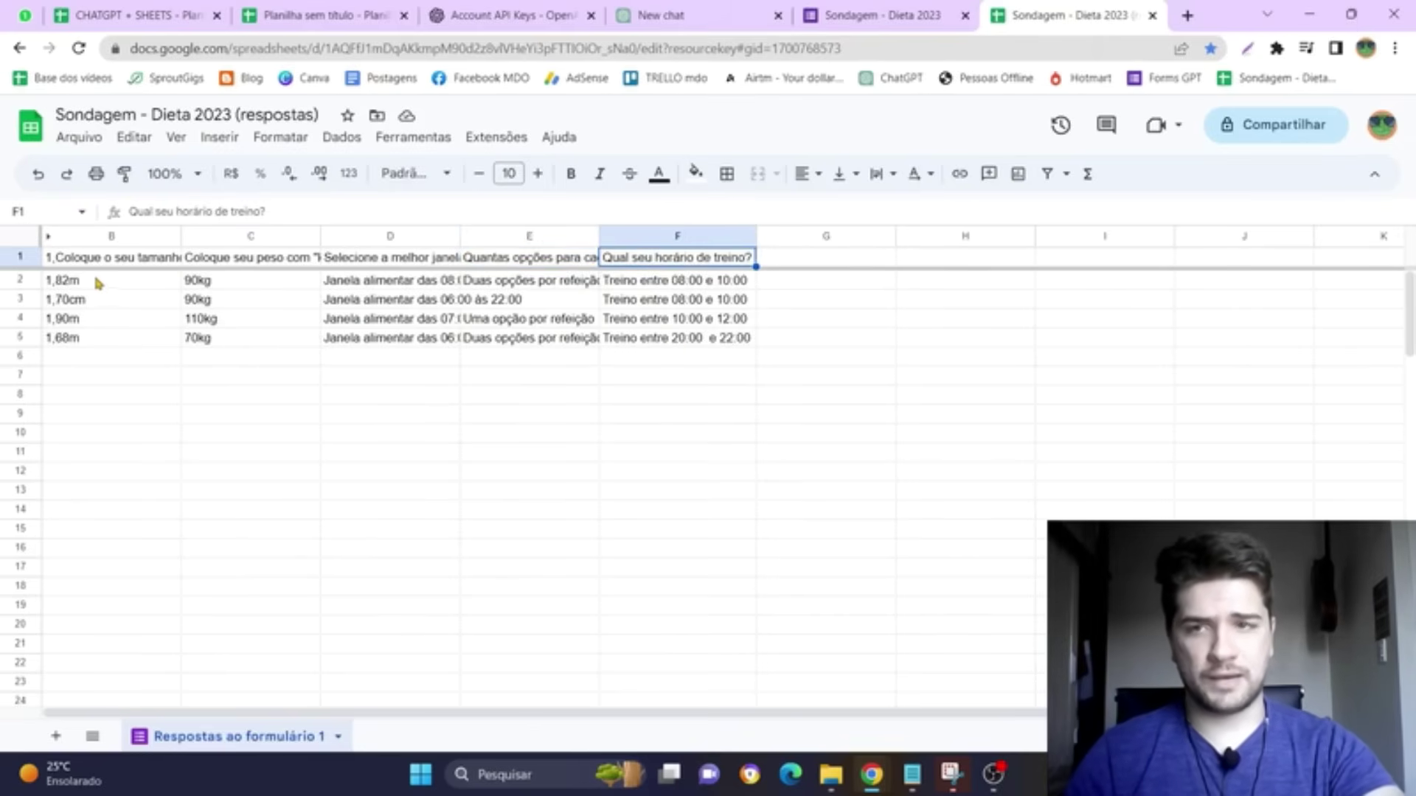
drag(101, 281, 660, 343)
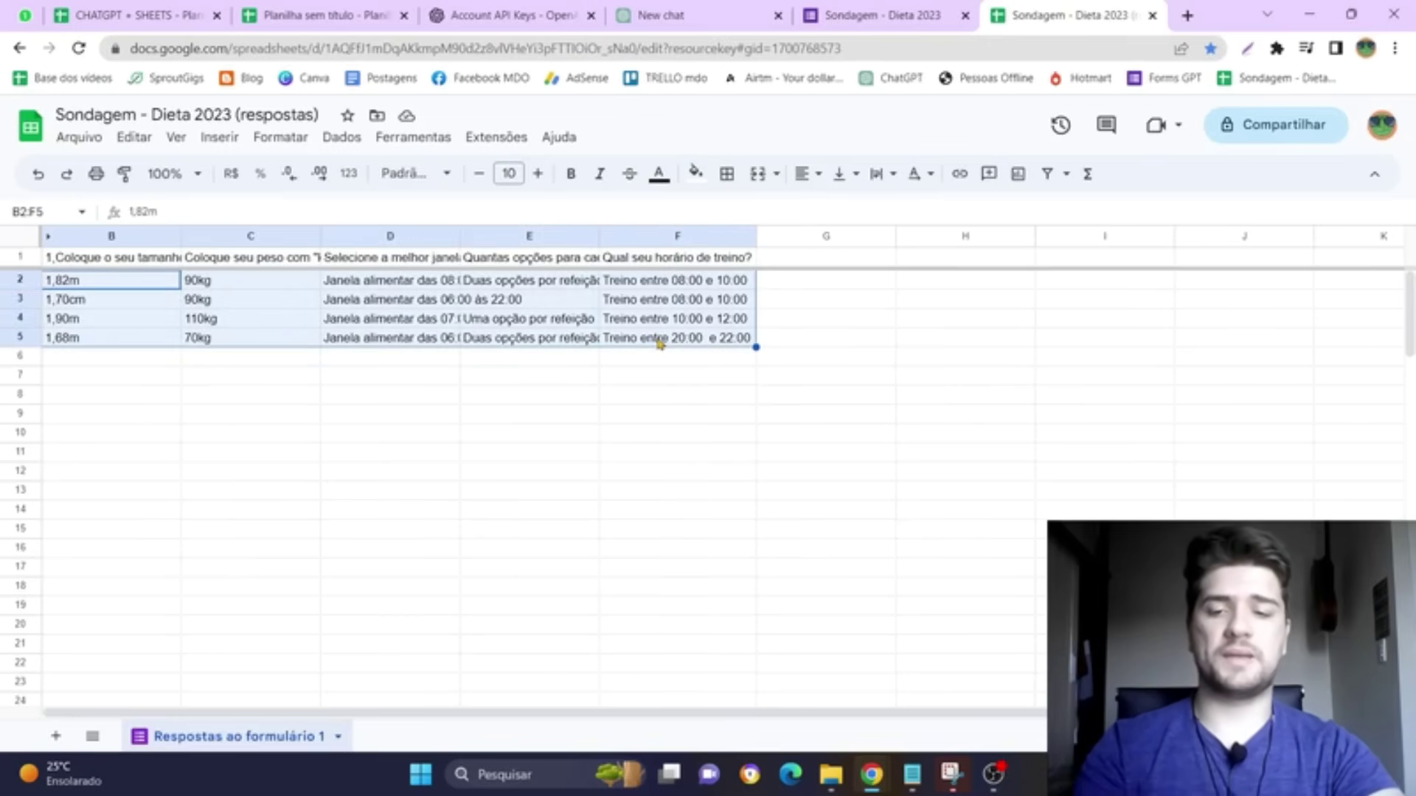
click(325, 15)
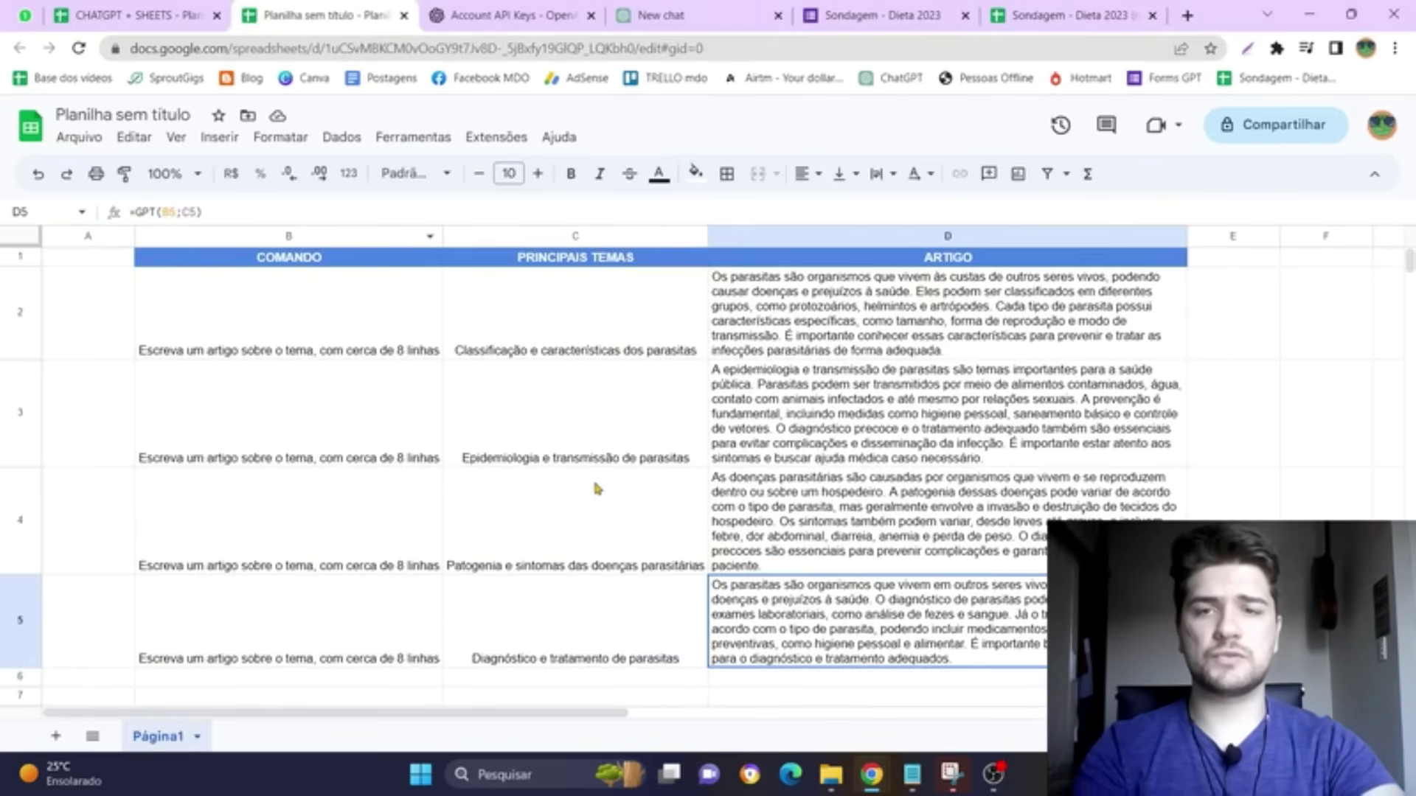
Step: Add a new sheet Página2 and paste the four answer rows into A1:F4
click(56, 736)
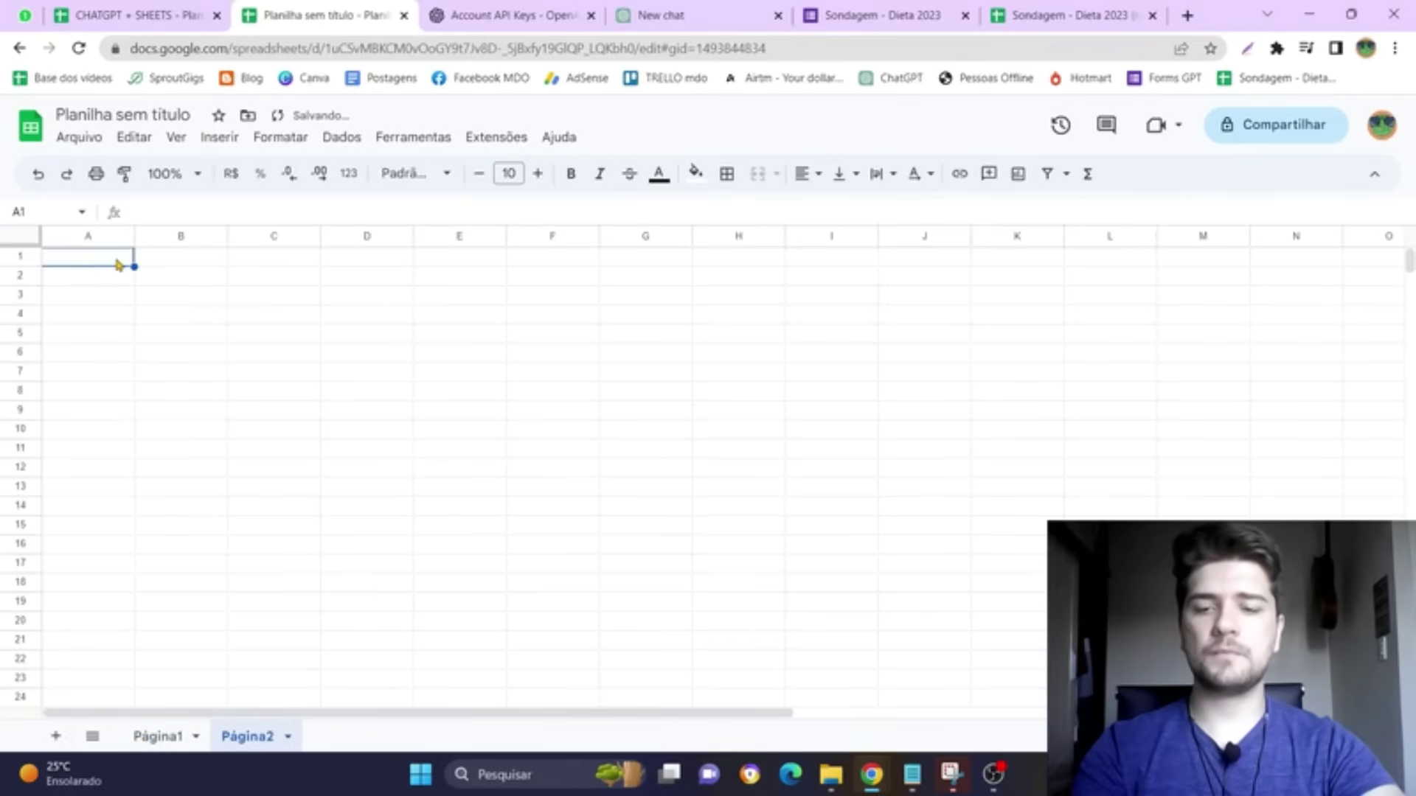
key(ctrl+v)
click(241, 450)
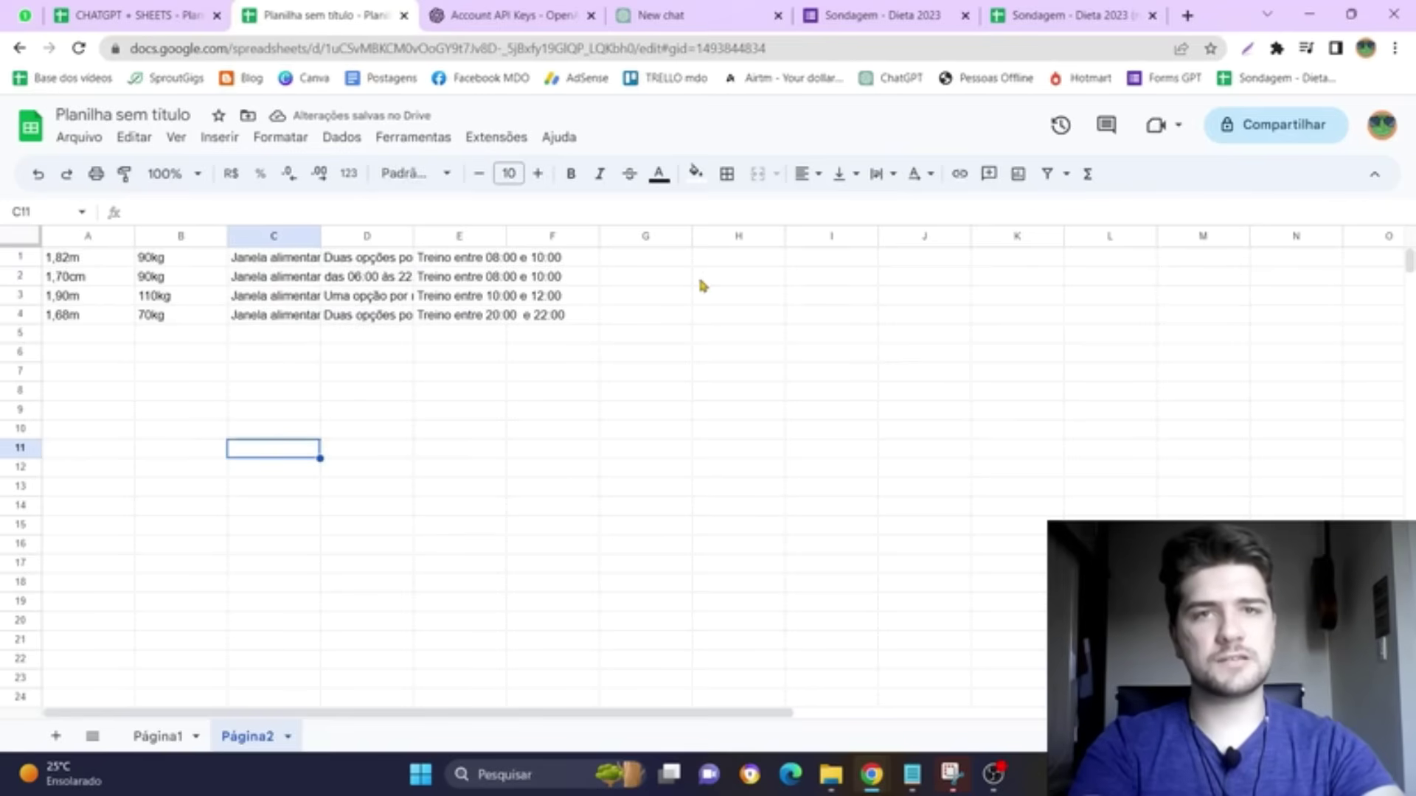
right_click(16, 258)
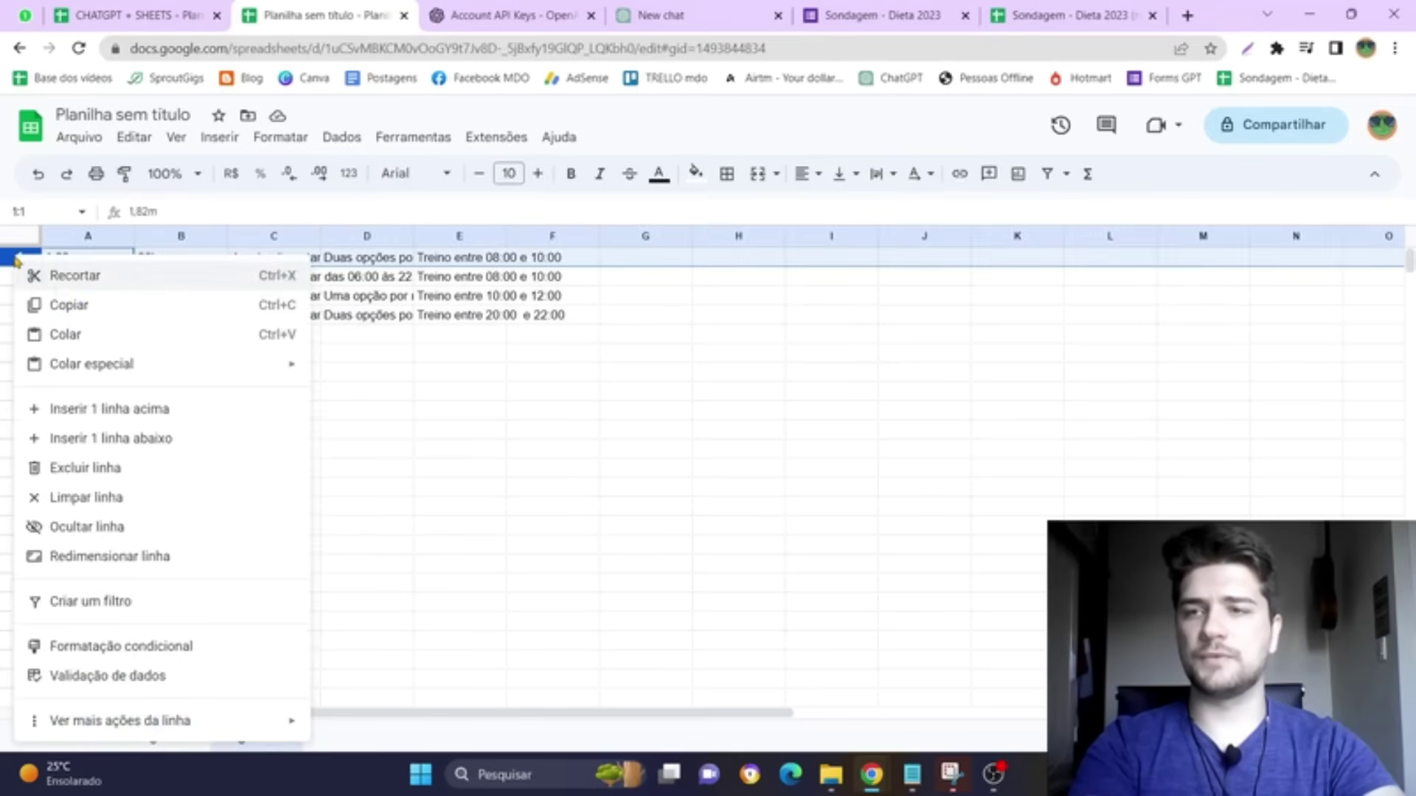
Step: Insert a blank row above the answers and type 'COMANDO' in H1
click(158, 407)
click(745, 258)
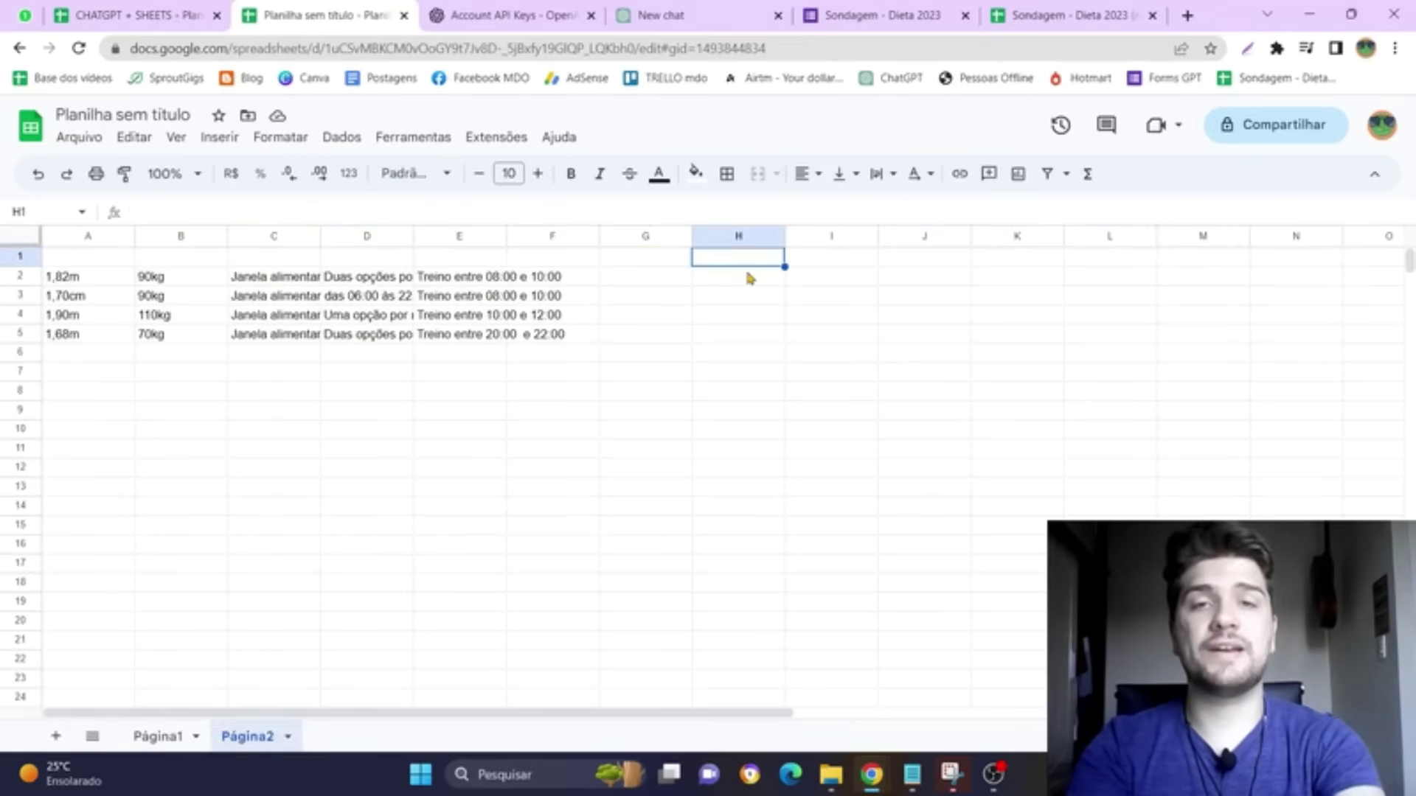
text(COMANDO)
key(Return)
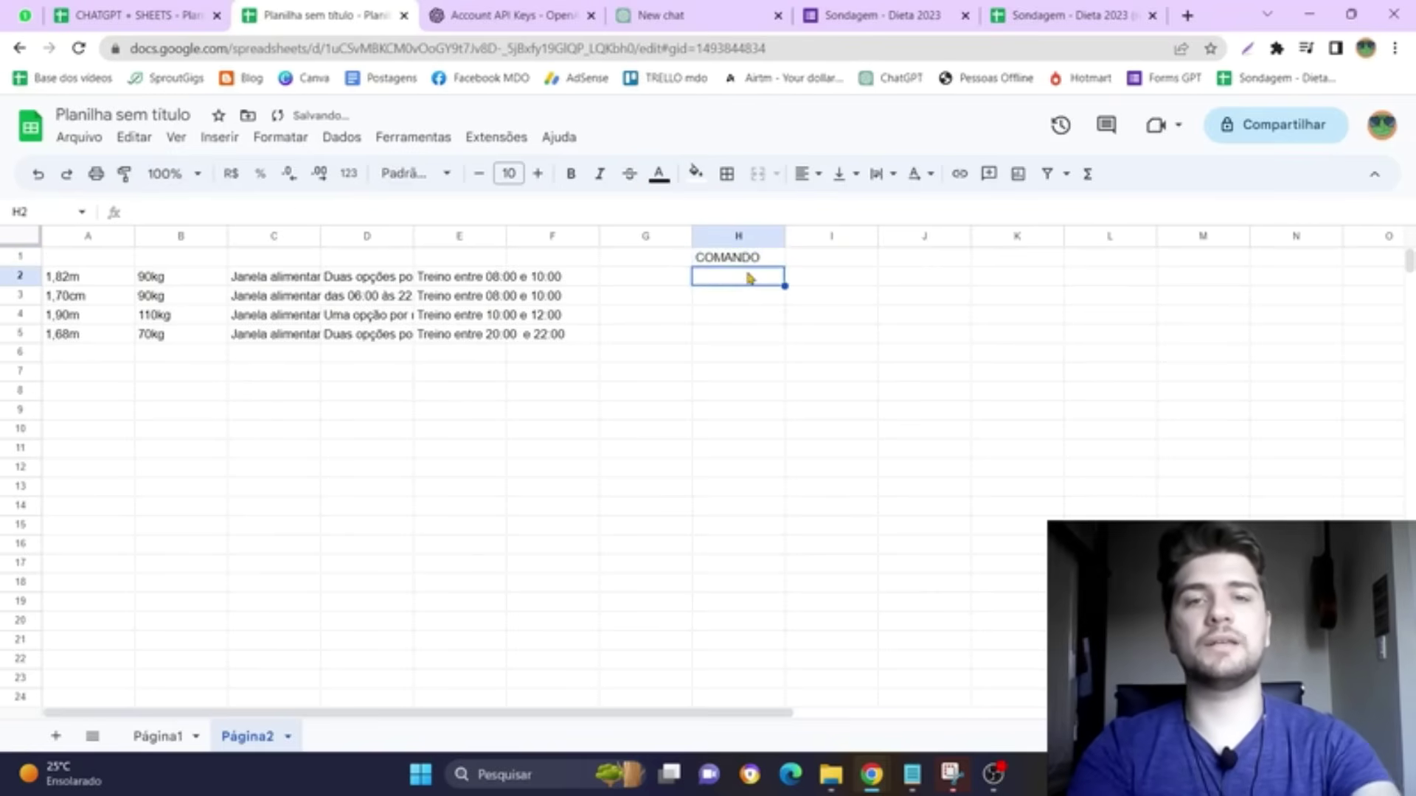
Step: Format the COMANDO header with blue fill, bold white centred text, and widen column H
click(747, 264)
click(704, 182)
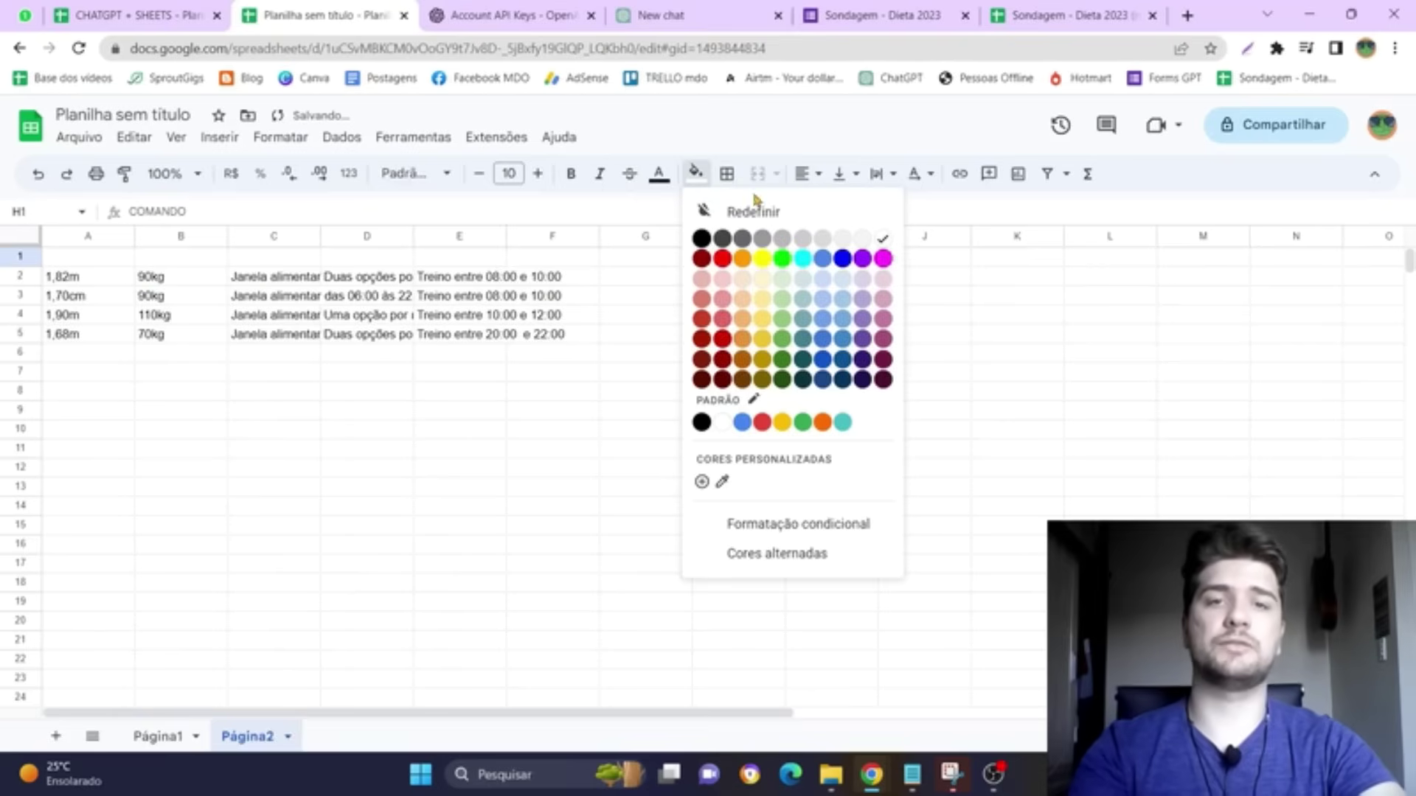
click(841, 257)
click(571, 174)
click(658, 175)
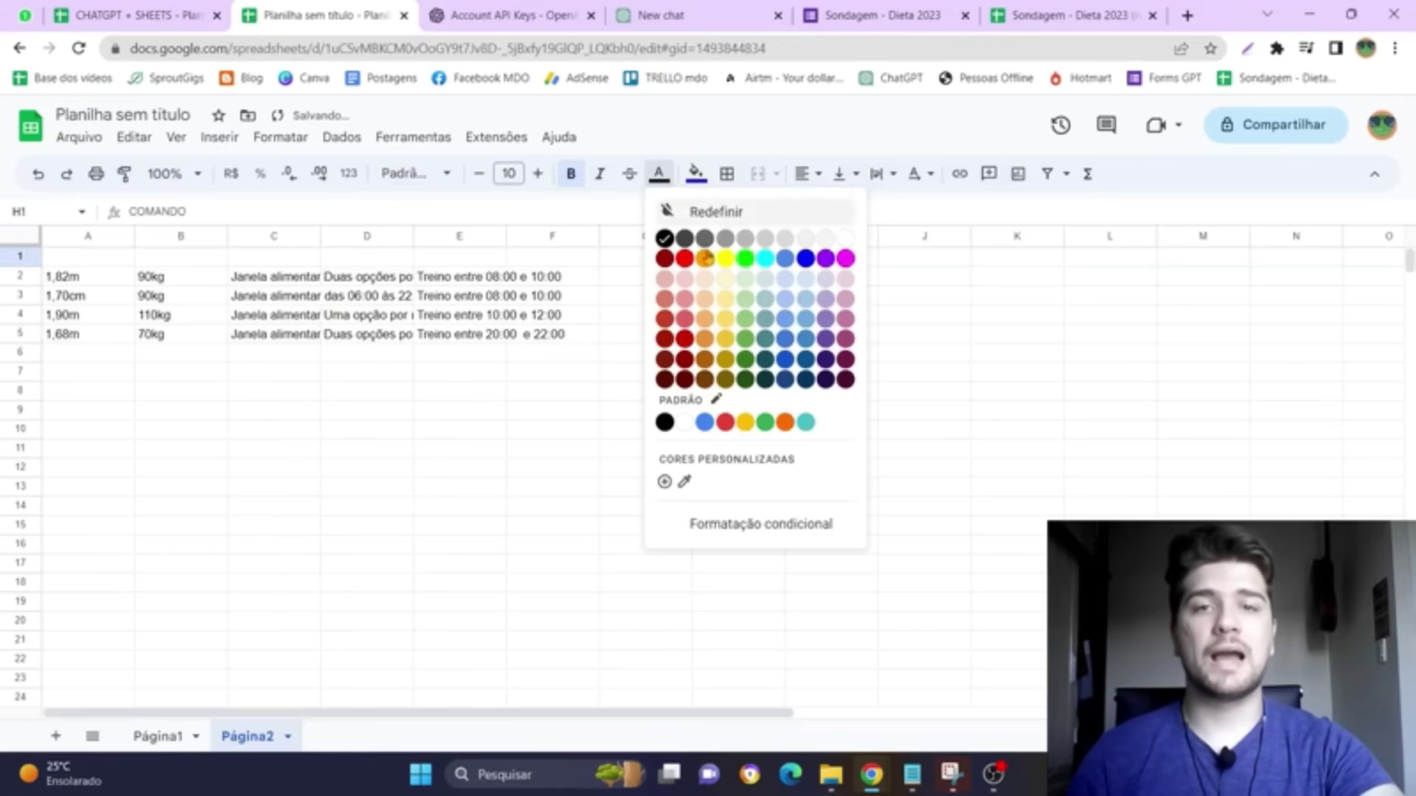
click(846, 239)
click(807, 174)
click(831, 206)
click(825, 334)
drag(785, 236, 920, 251)
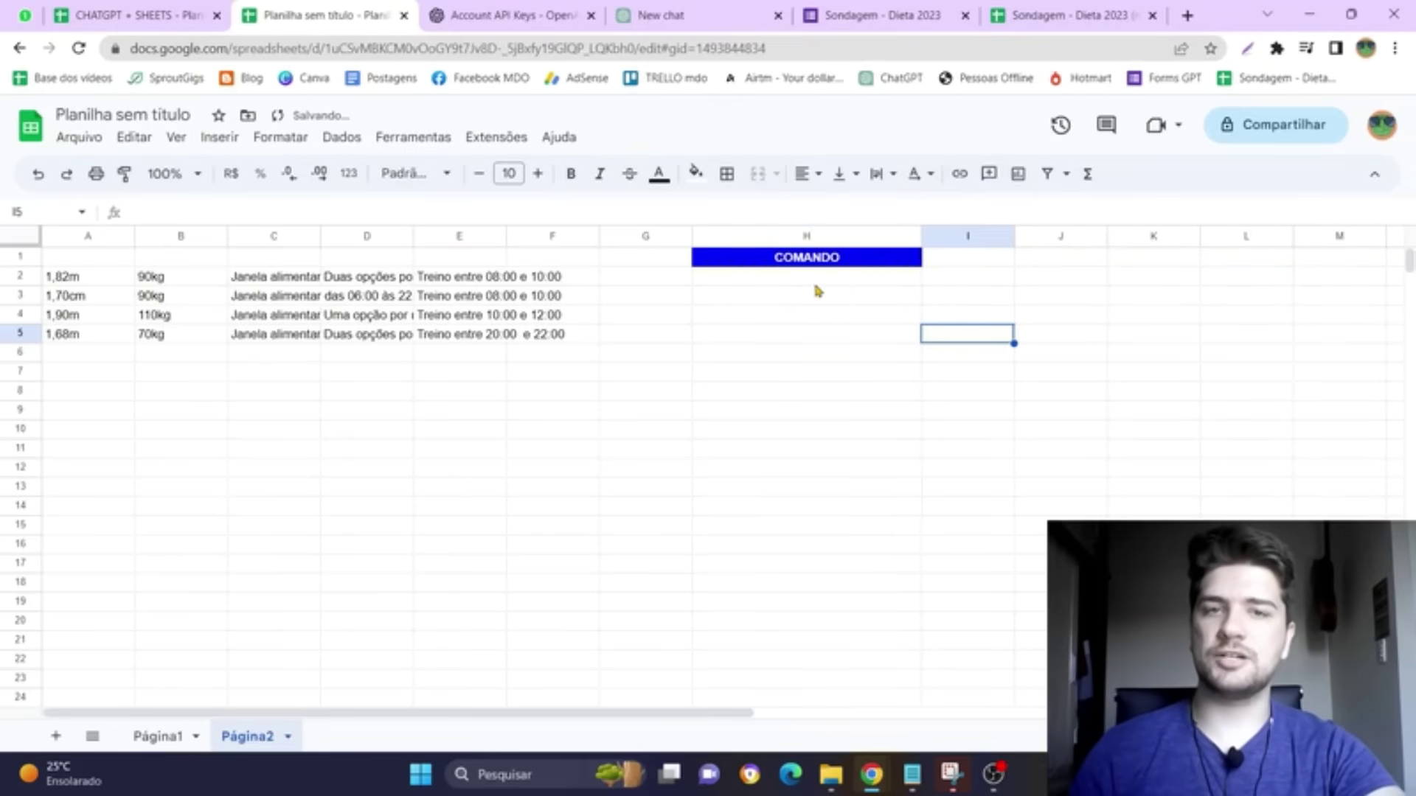
click(814, 280)
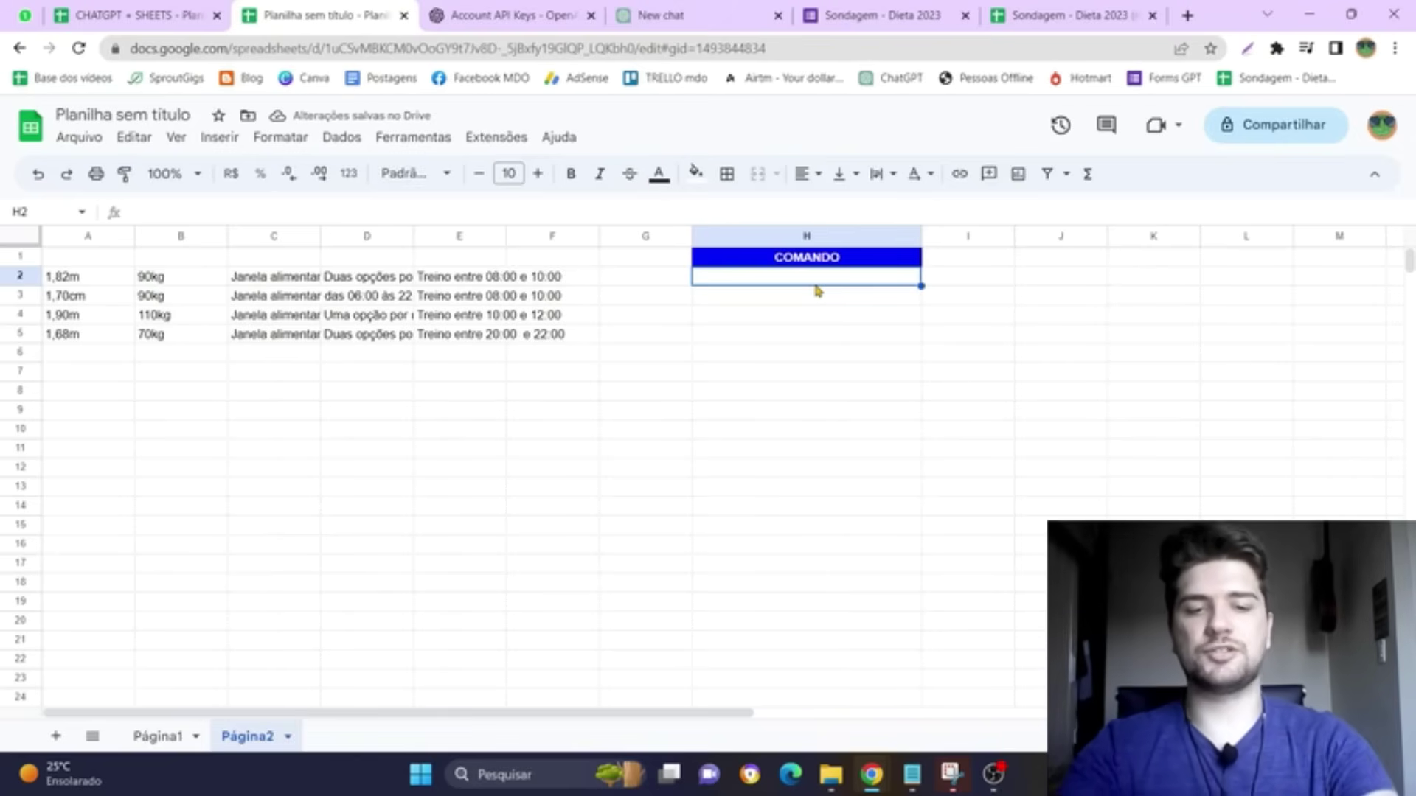
Step: Enter the prompt 'Monte um plano alimentar para uma pessoa que tenha' in H2
text(Mon)
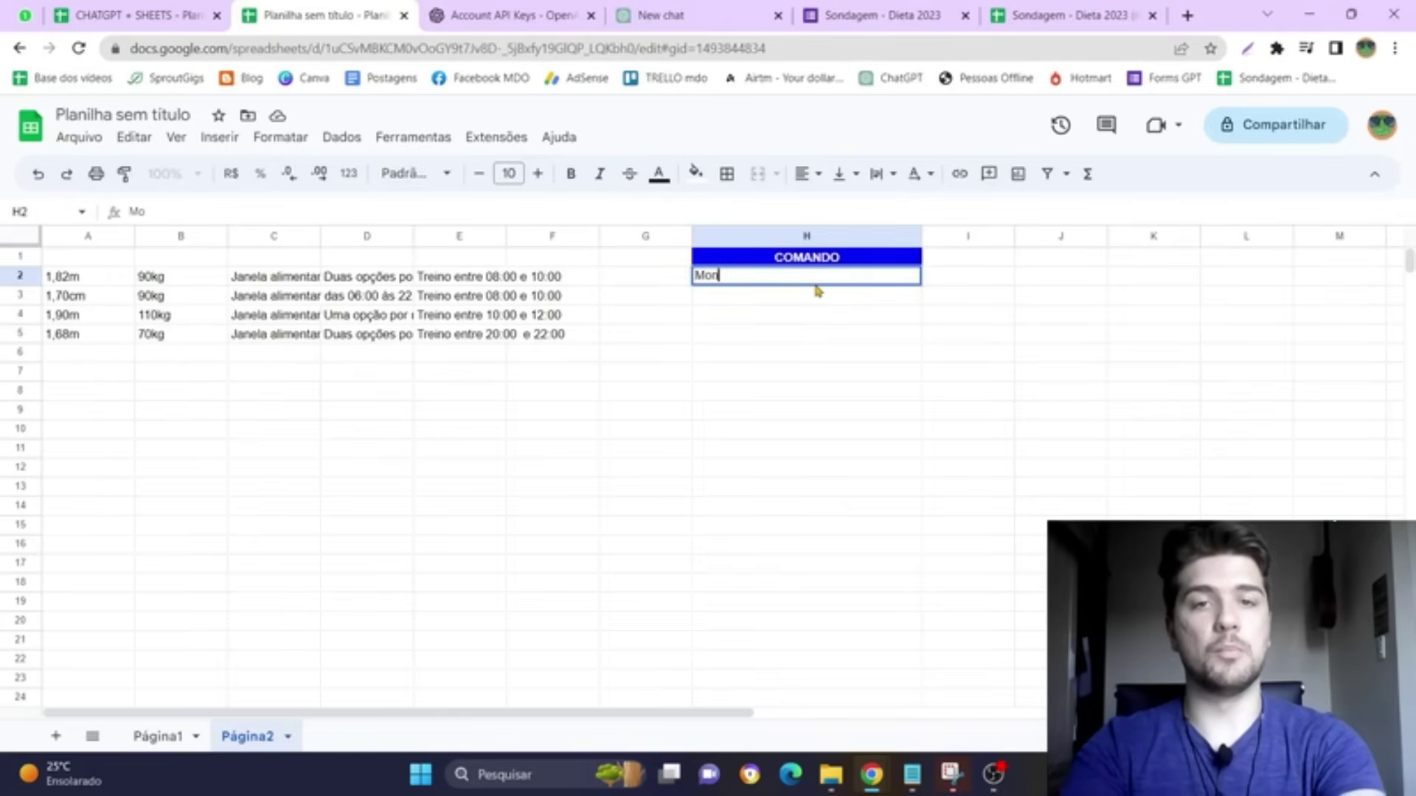
text(te um plano)
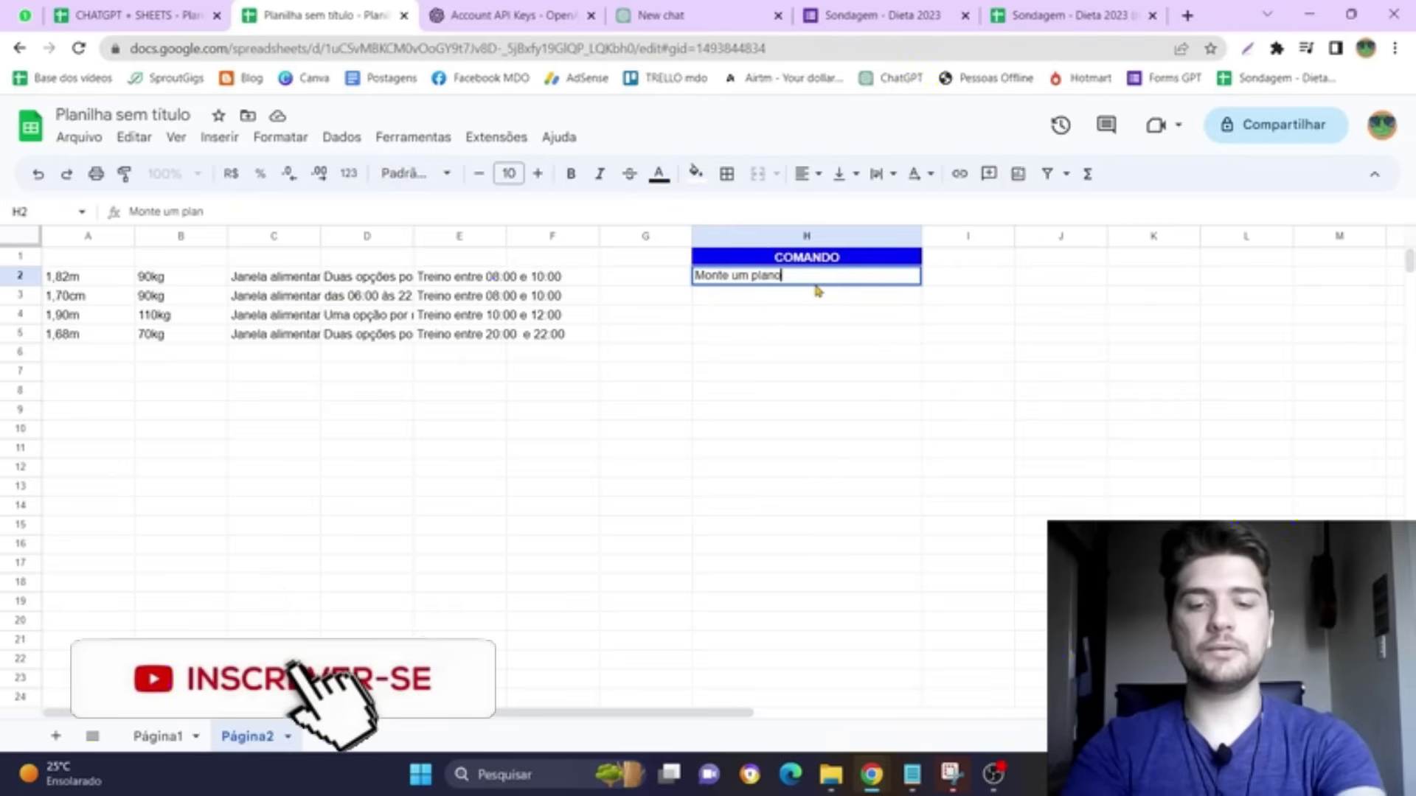
text( alimentar para )
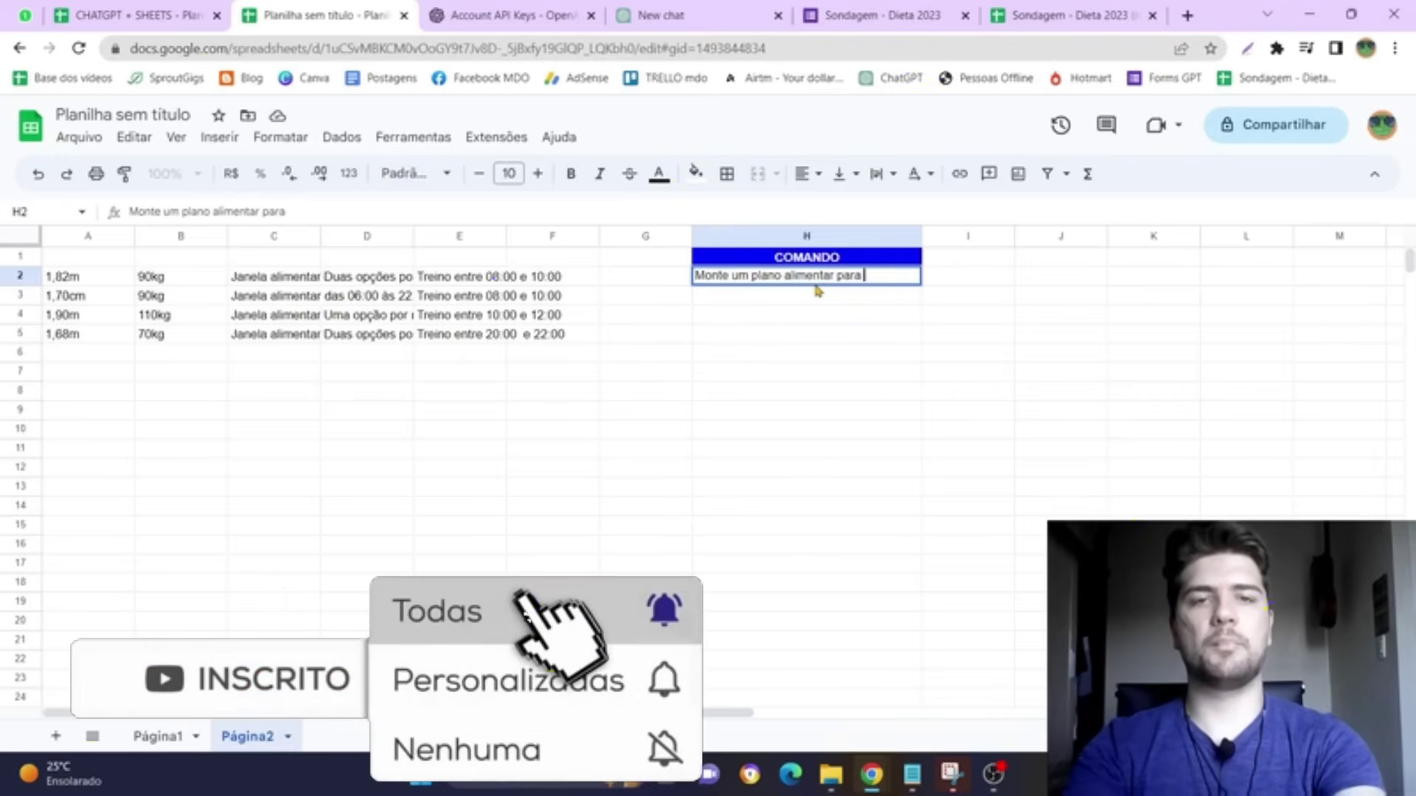
text(uma pessoa qw)
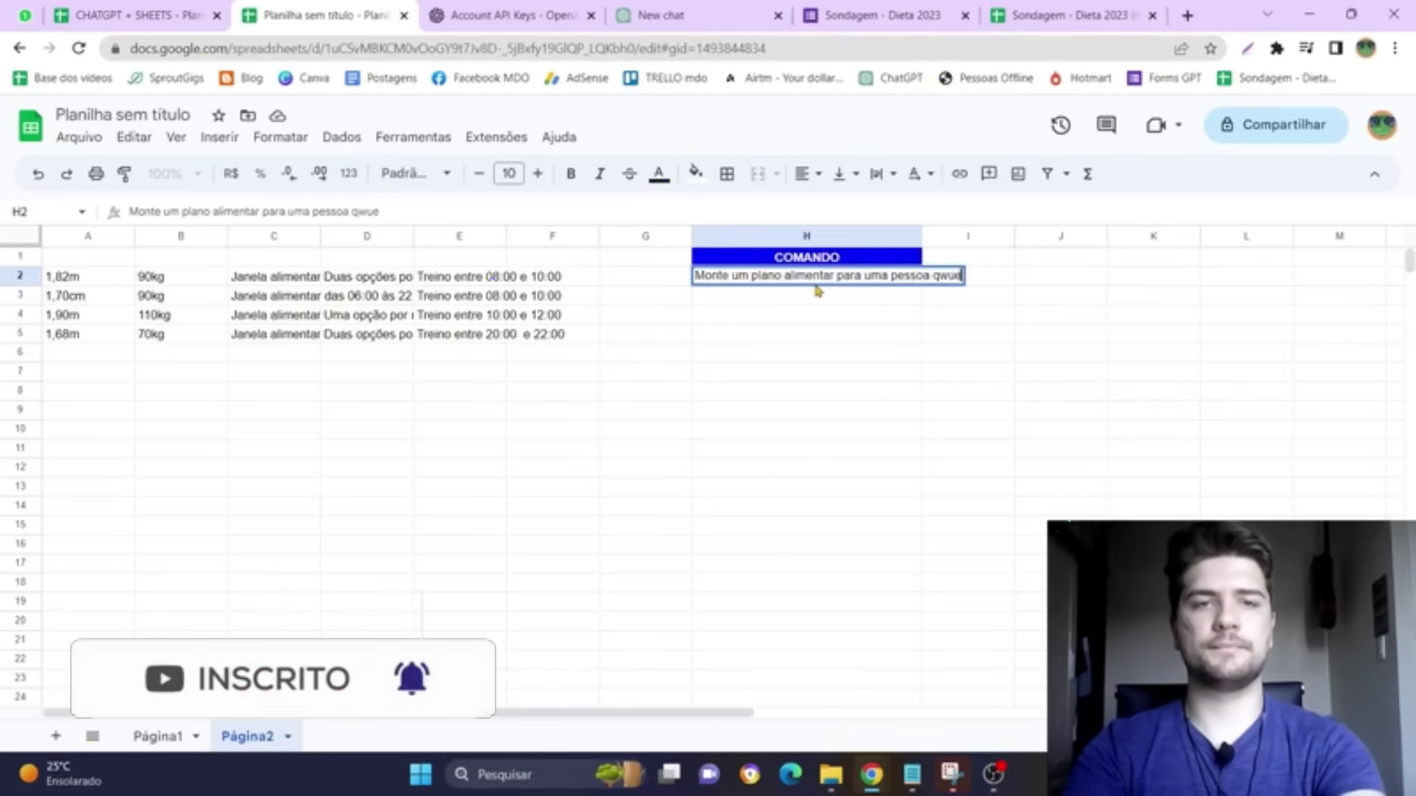
text(ue)
key(BackSpace)
key(BackSpace)
key(BackSpace)
text(ue tenha)
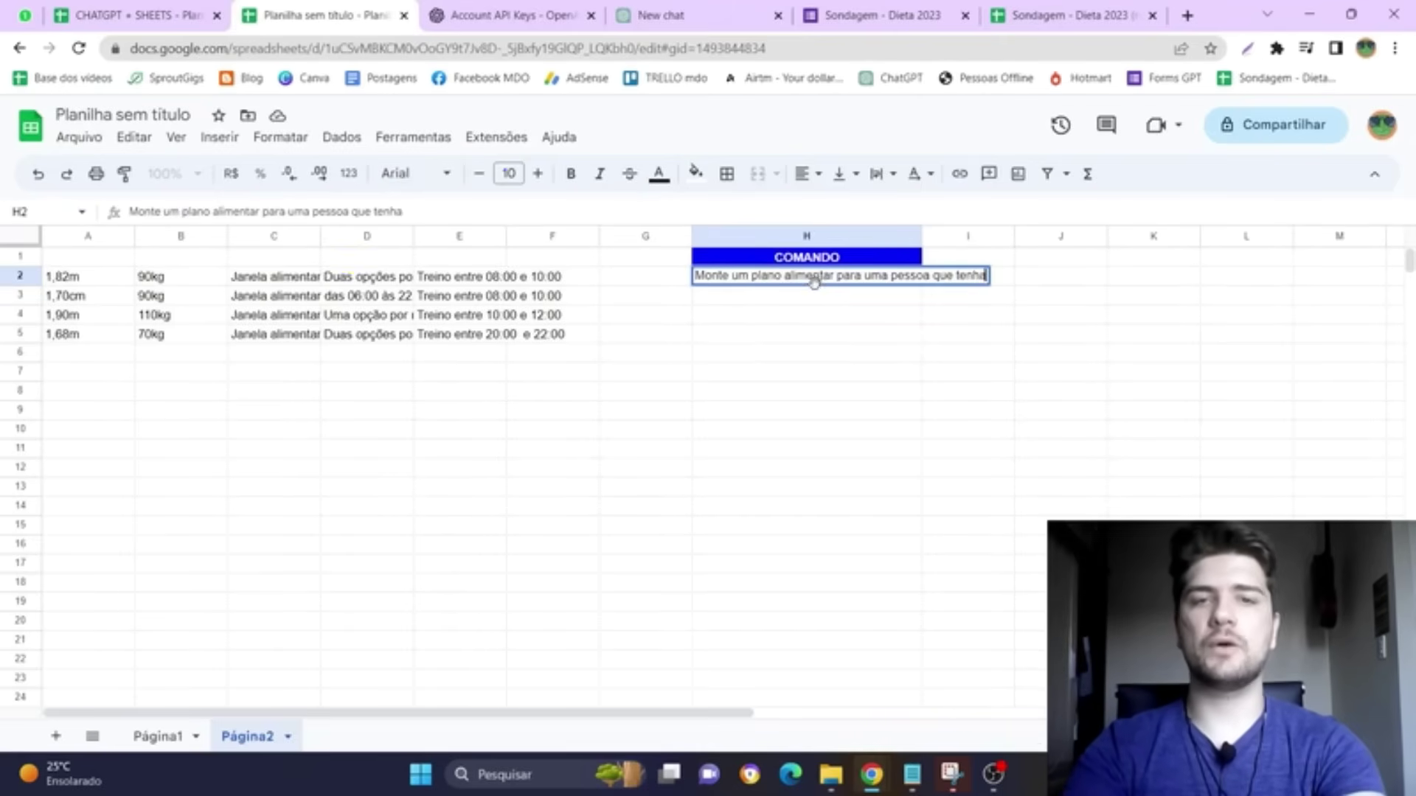
key(Return)
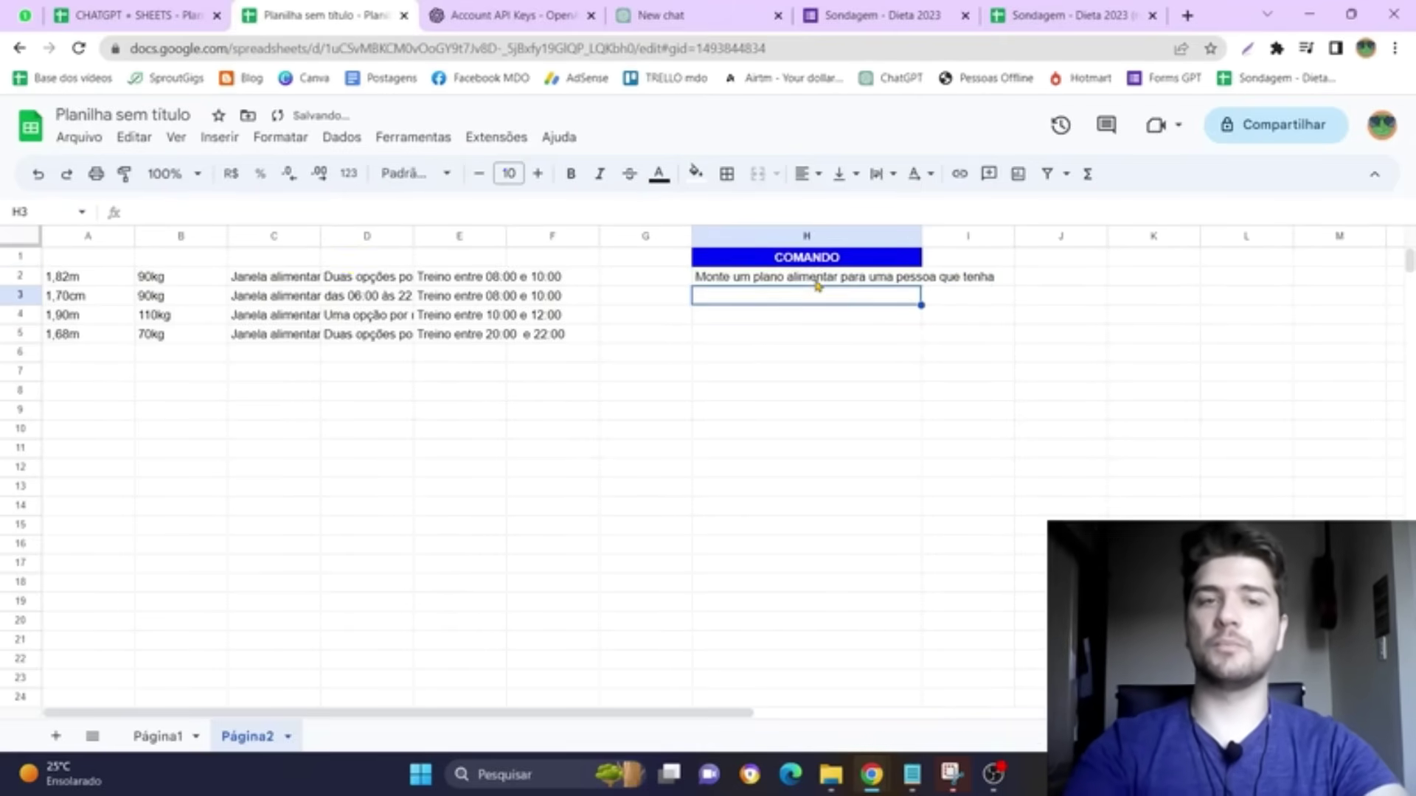
Step: Auto-fit column H so the full prompt is visible
click(816, 282)
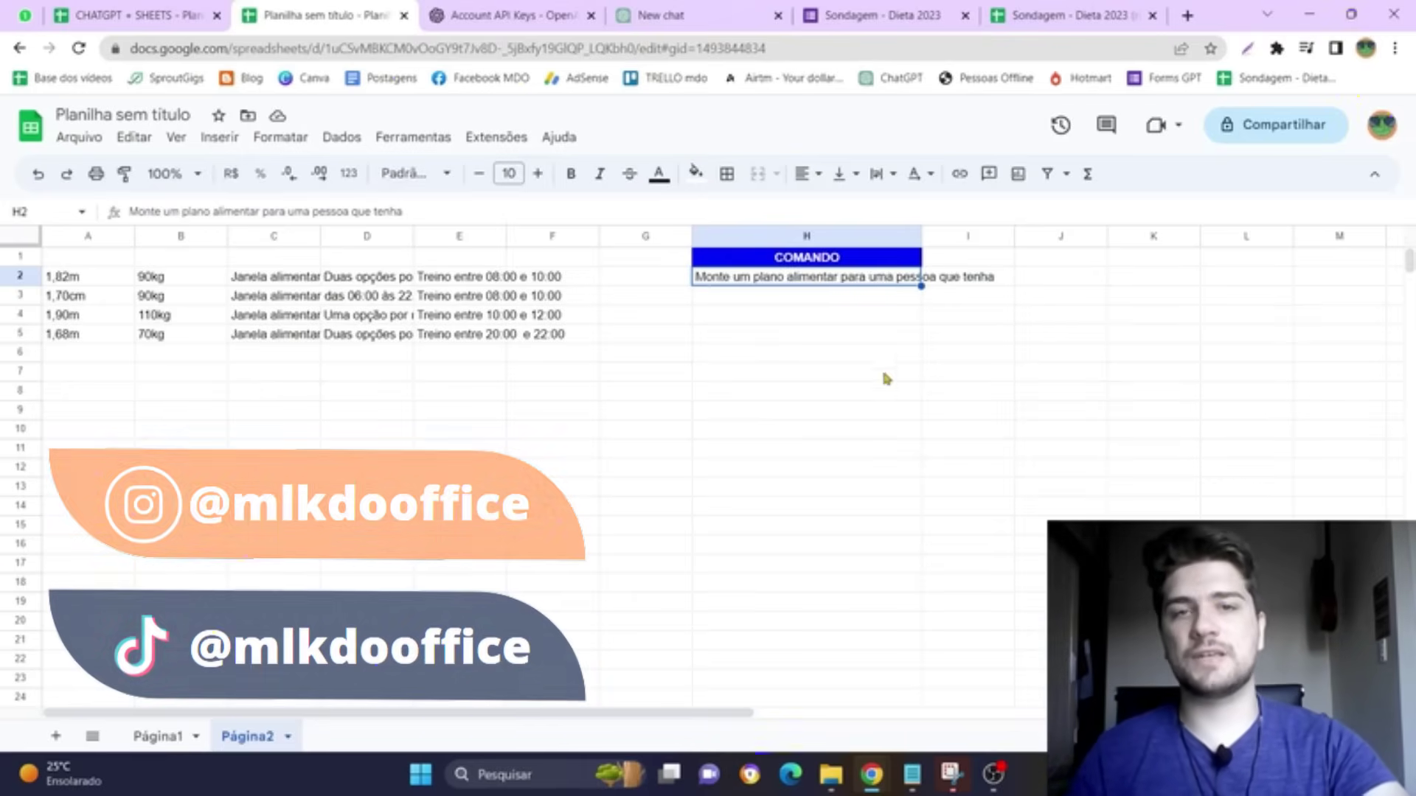
double_click(921, 236)
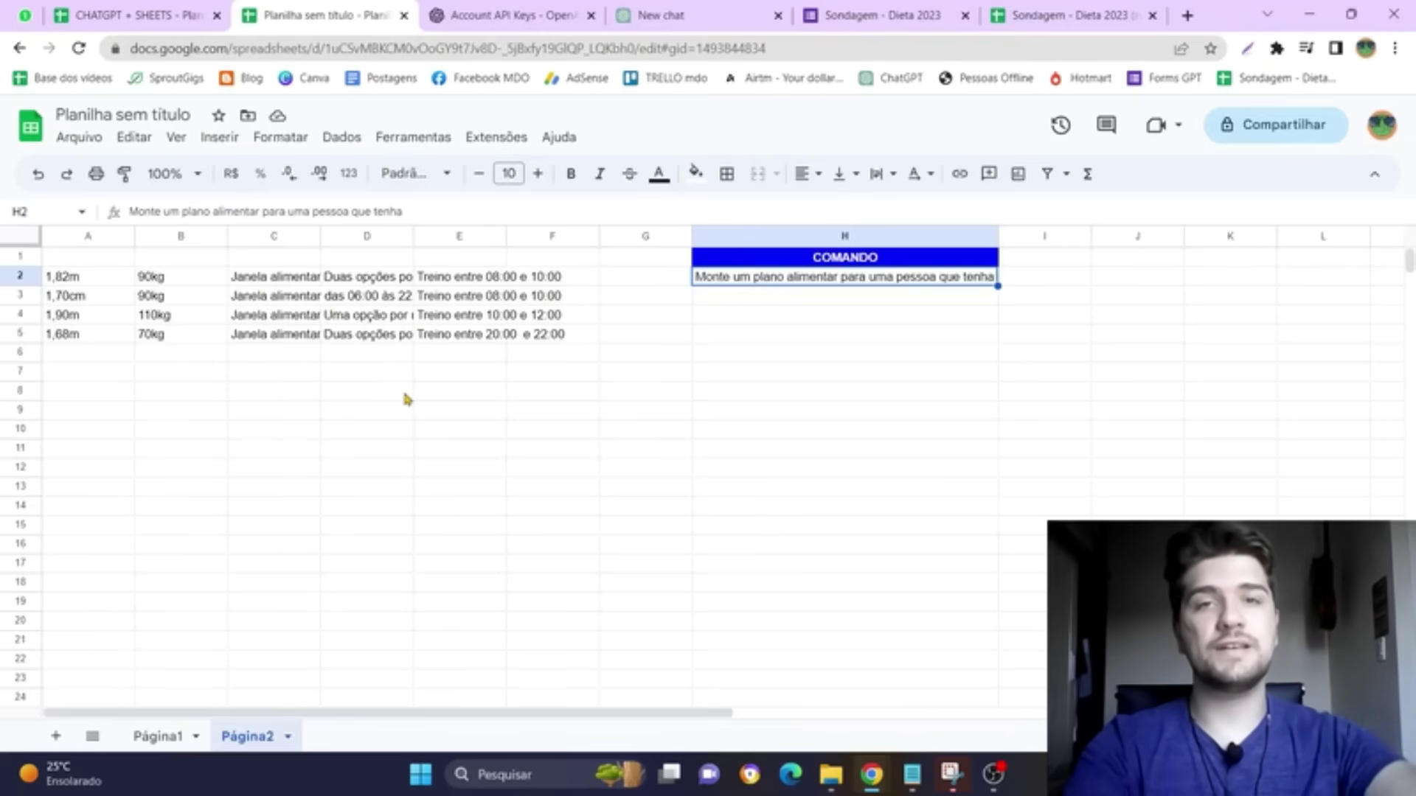
click(83, 393)
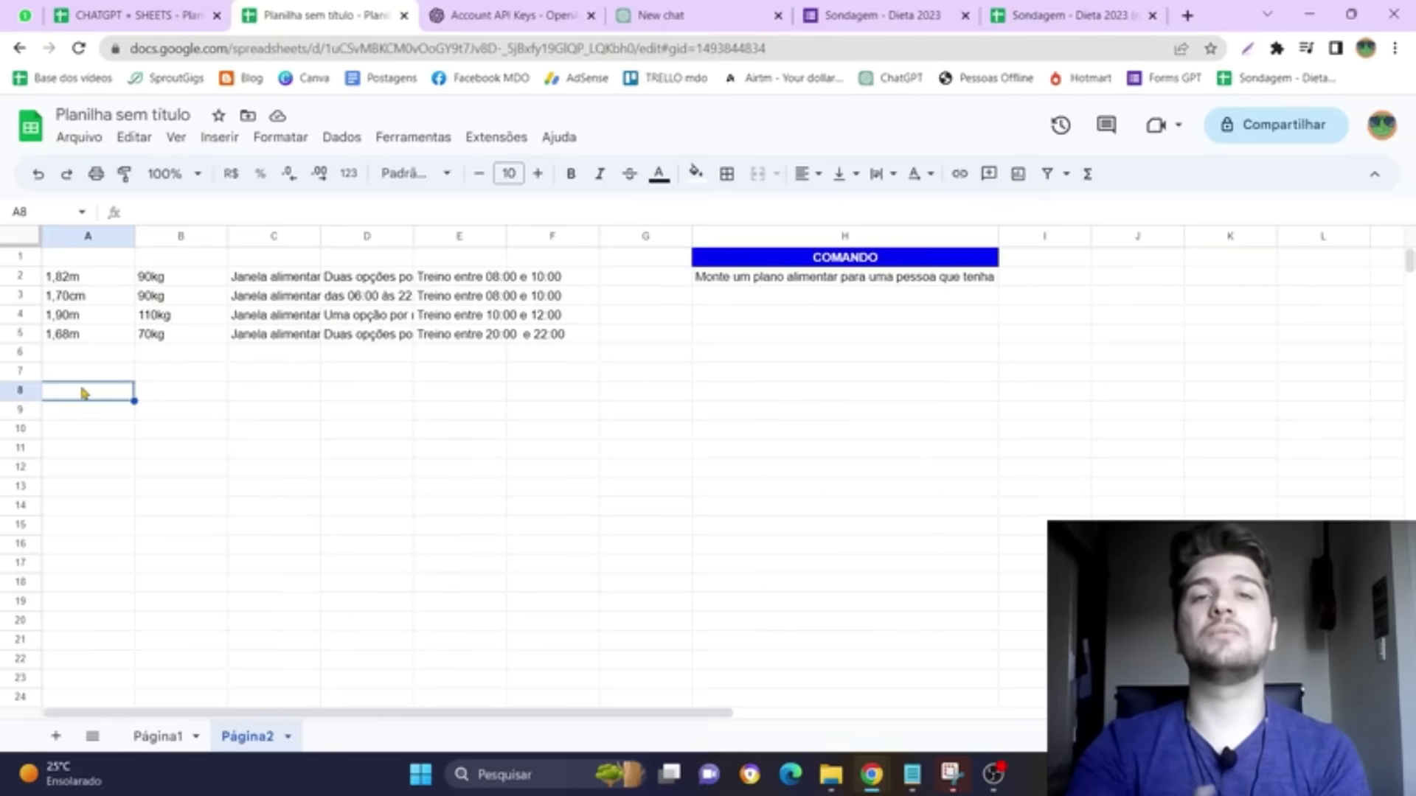
Step: Write =JOIN(",";A2:F2) in A8 to combine row 2's form answers
text(=join)
key(Tab)
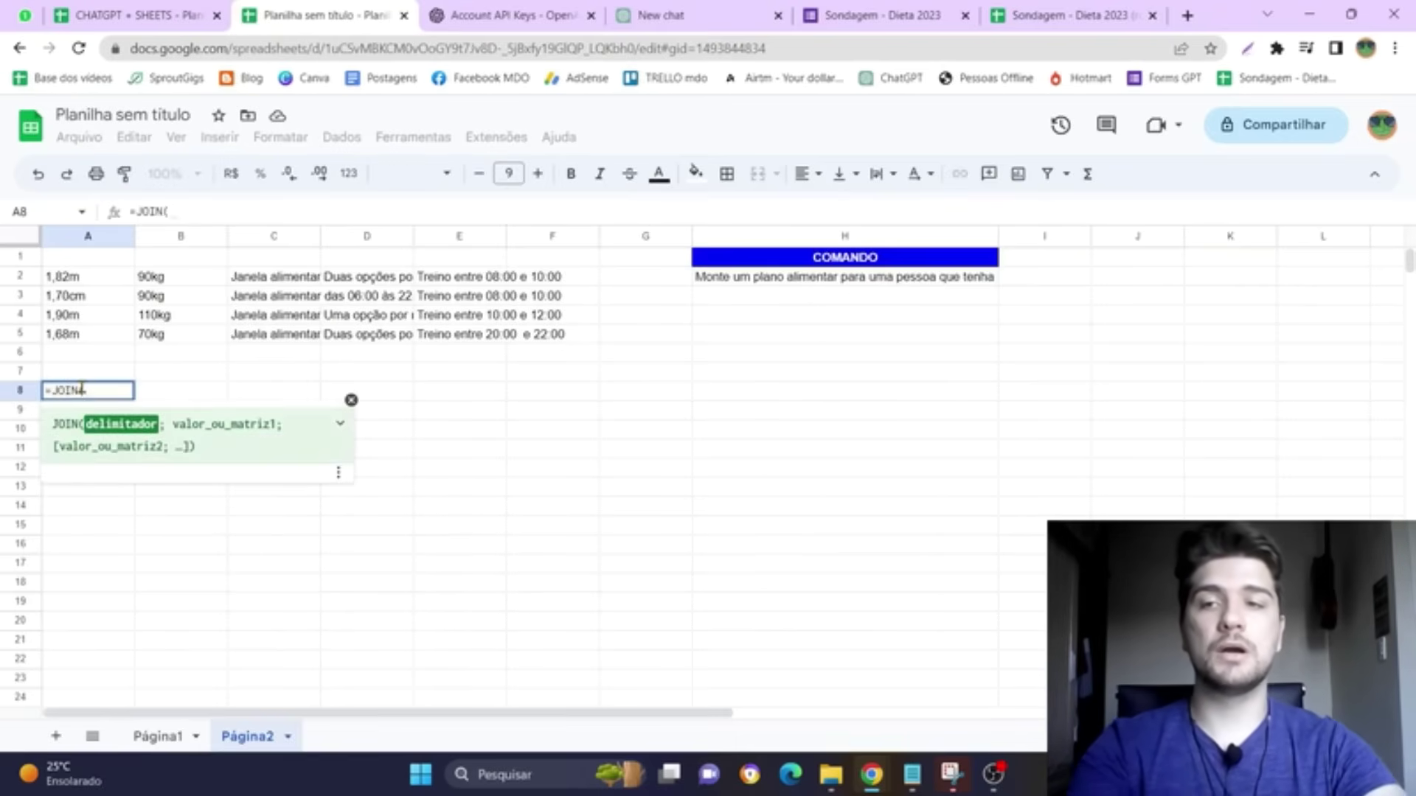
text(")
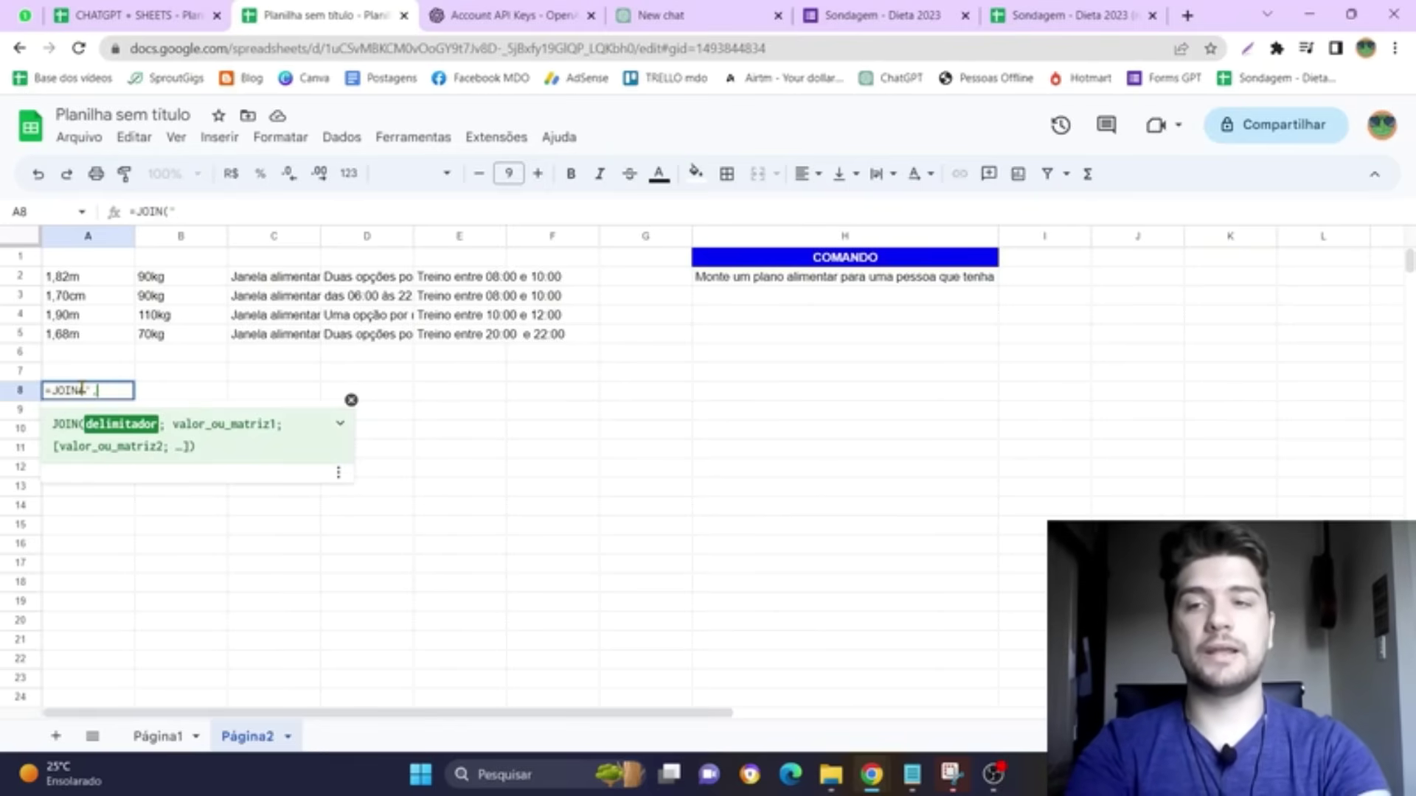
text(;)
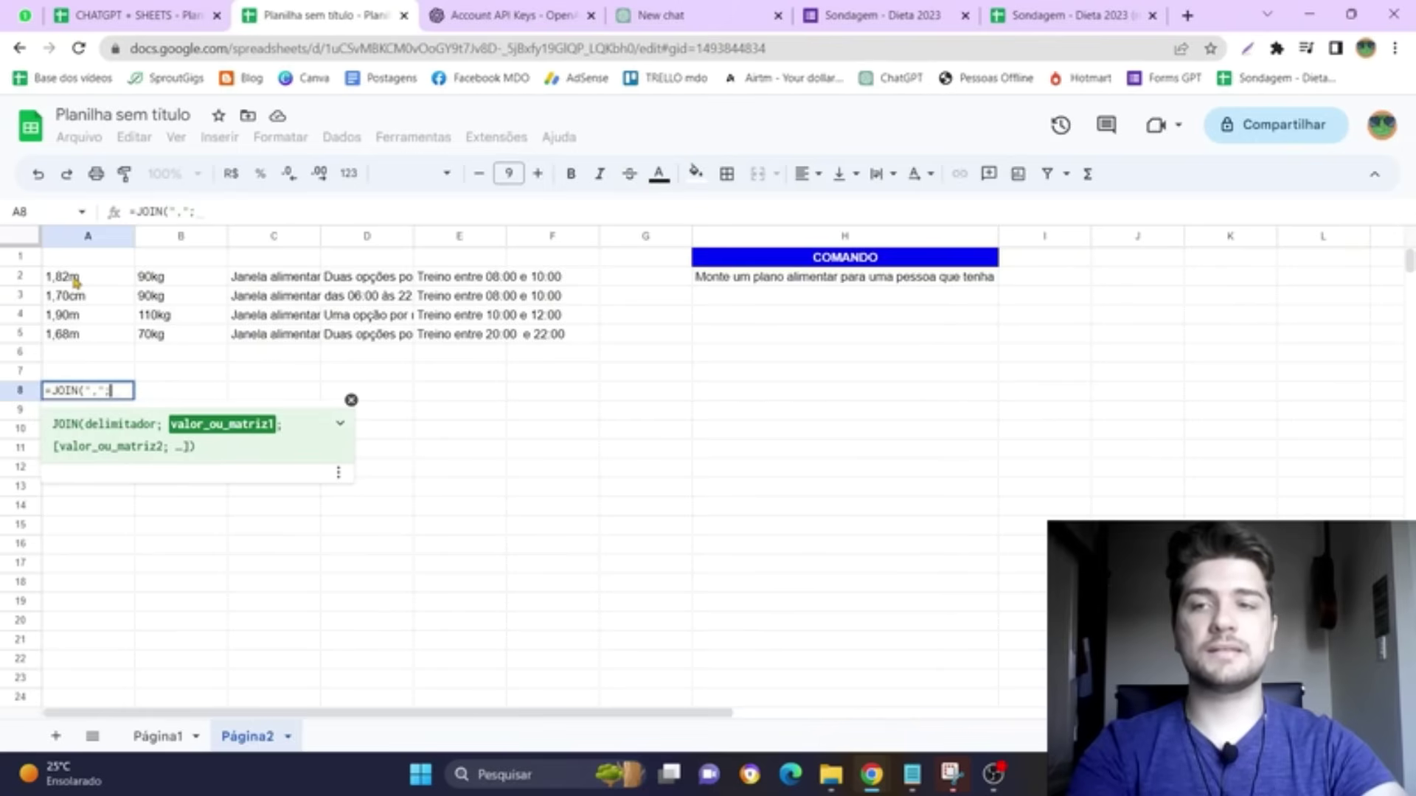
drag(76, 281, 534, 281)
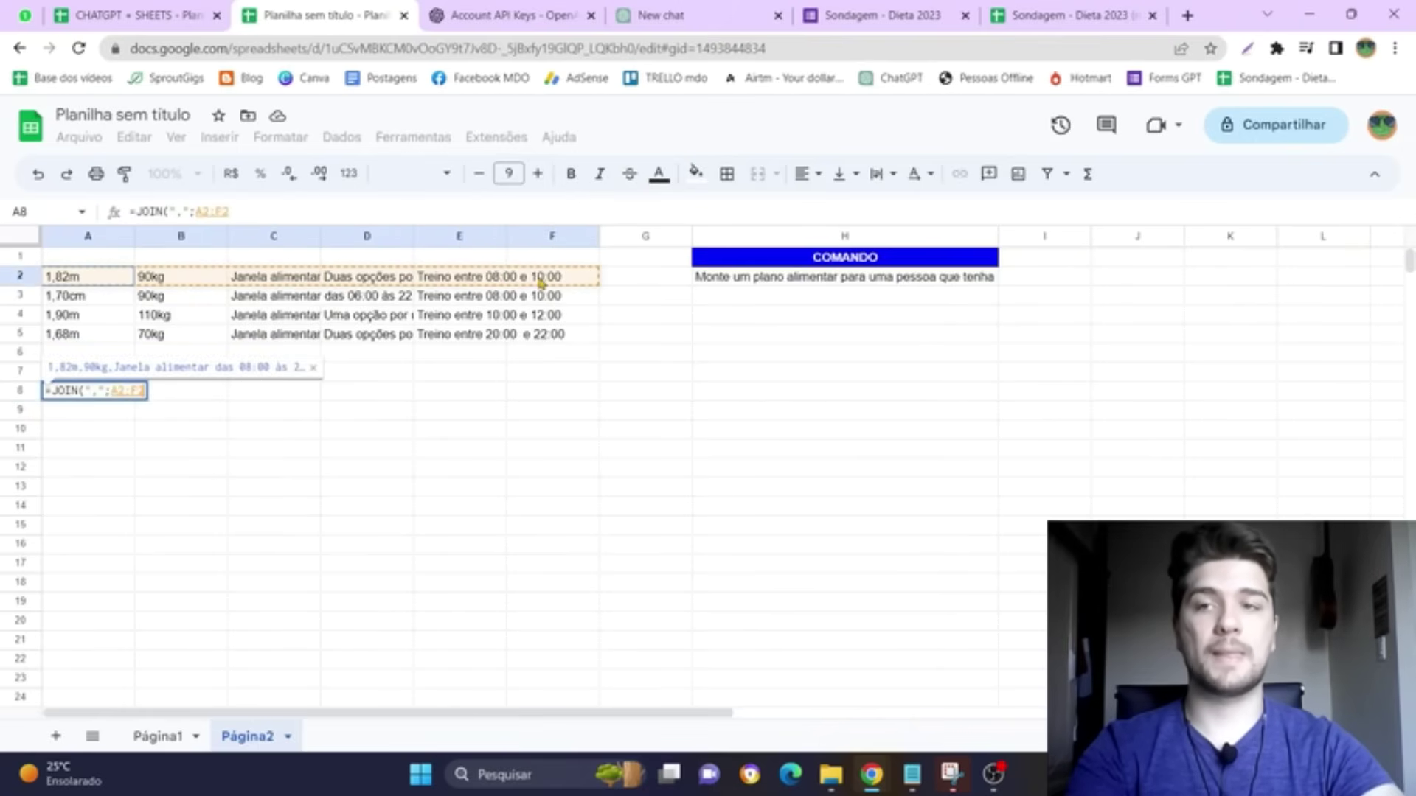
key(Return)
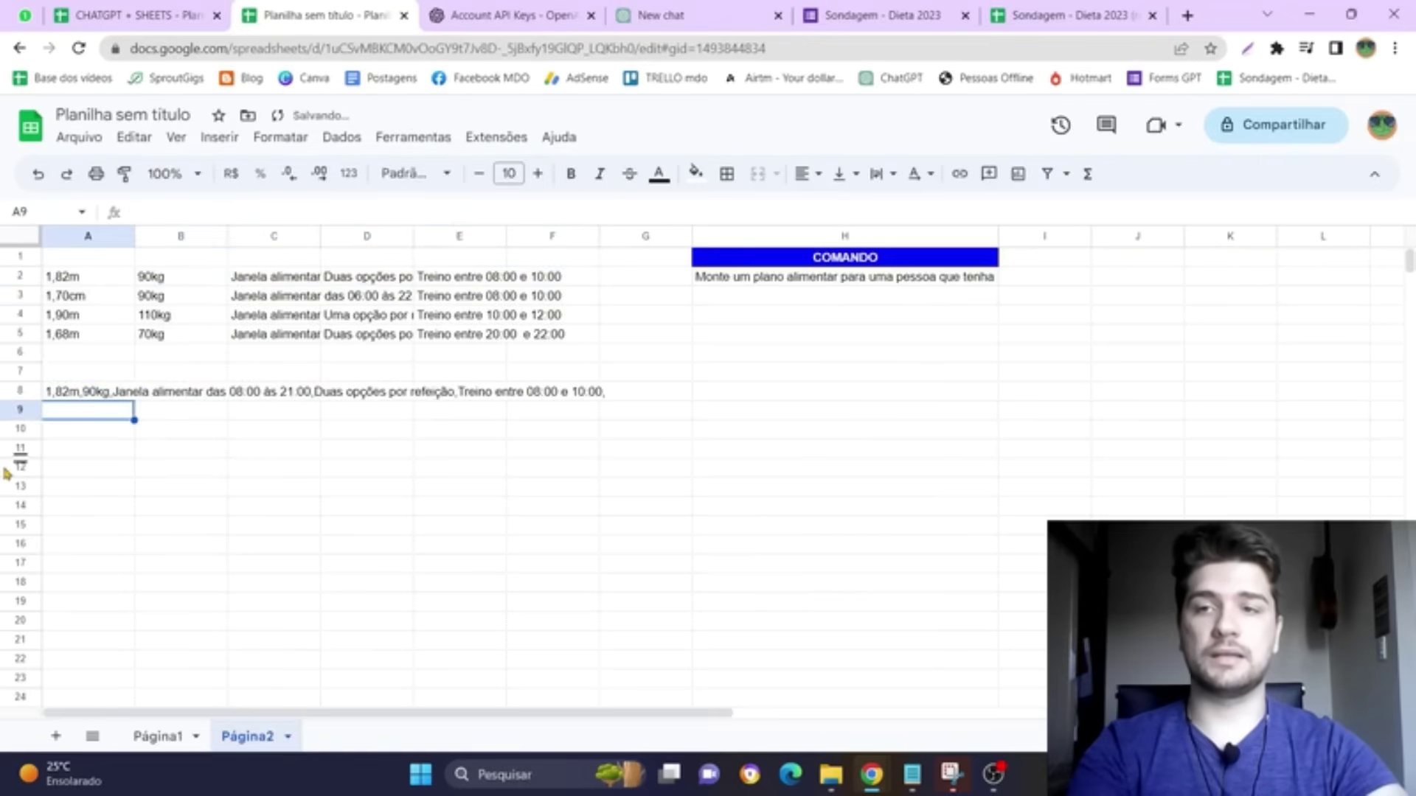
click(90, 393)
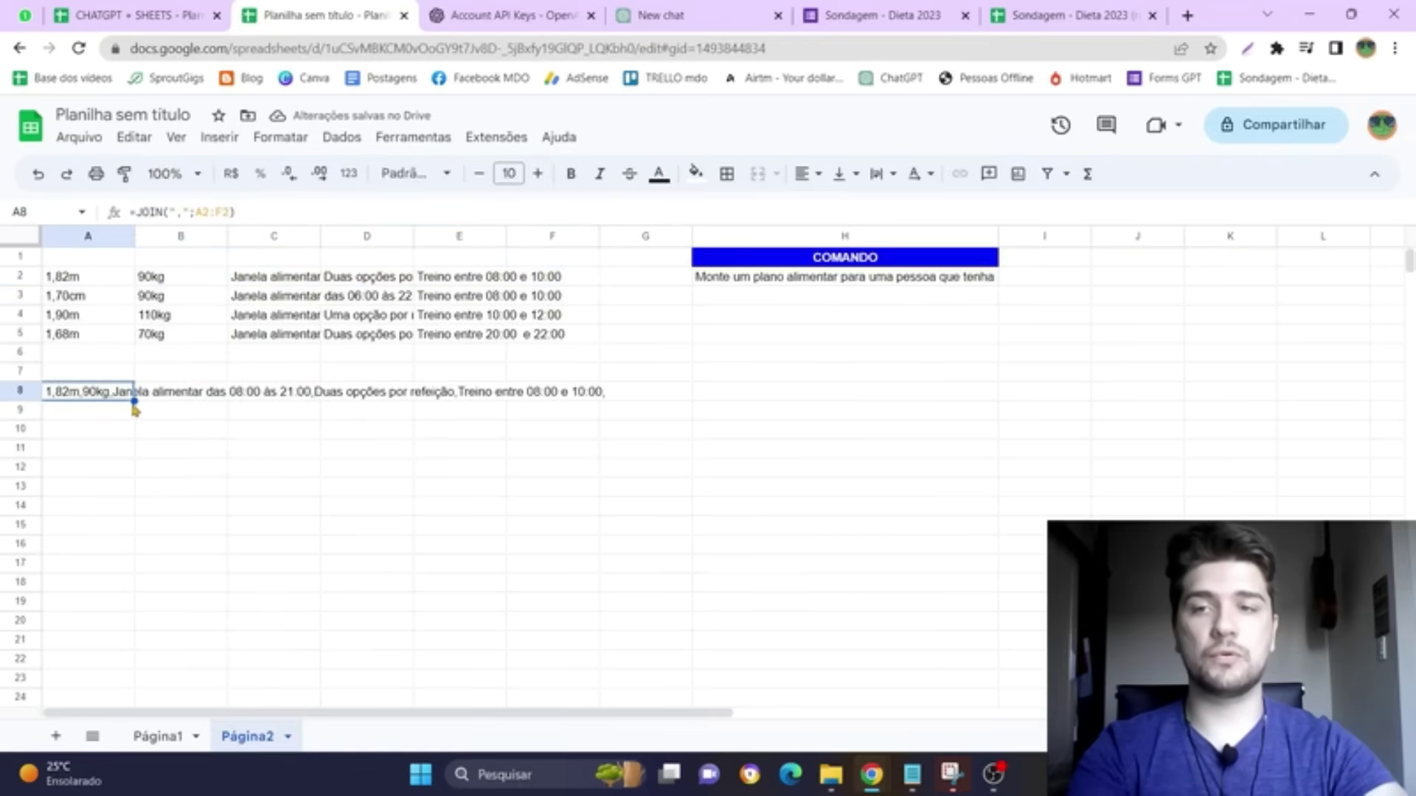
Step: Fill the JOIN formula down to A11 and check each row's joined answers
drag(134, 401, 134, 452)
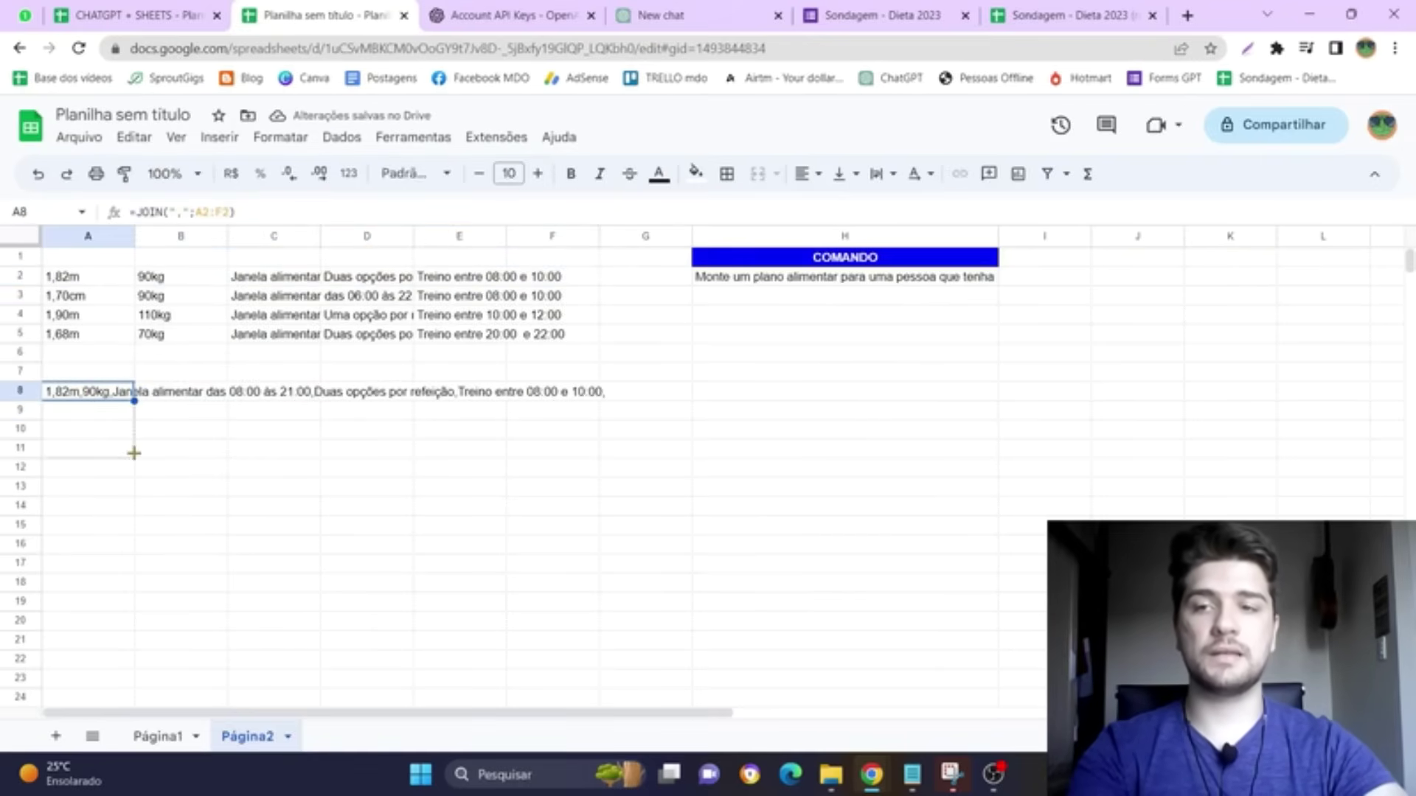
click(367, 562)
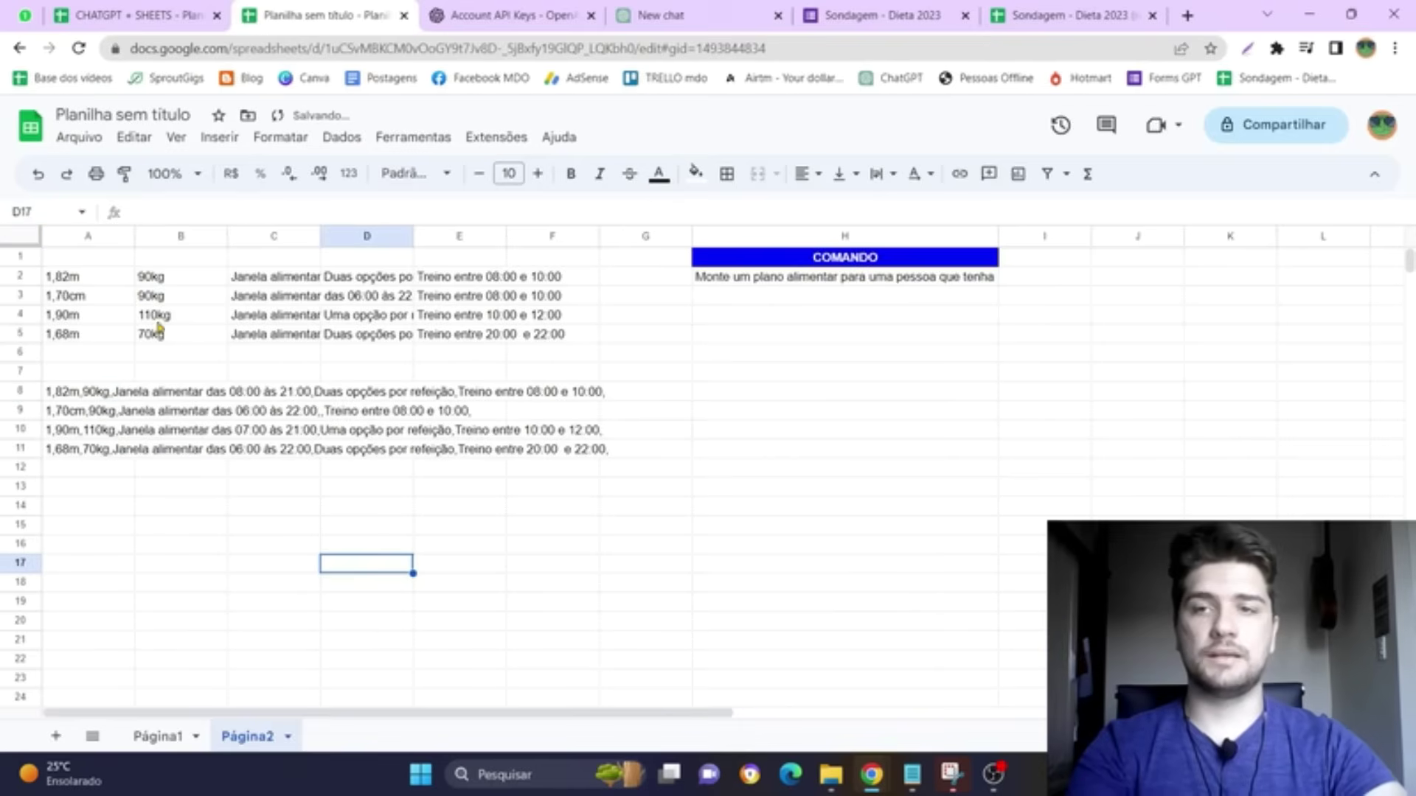
click(78, 399)
click(85, 421)
click(84, 437)
click(81, 452)
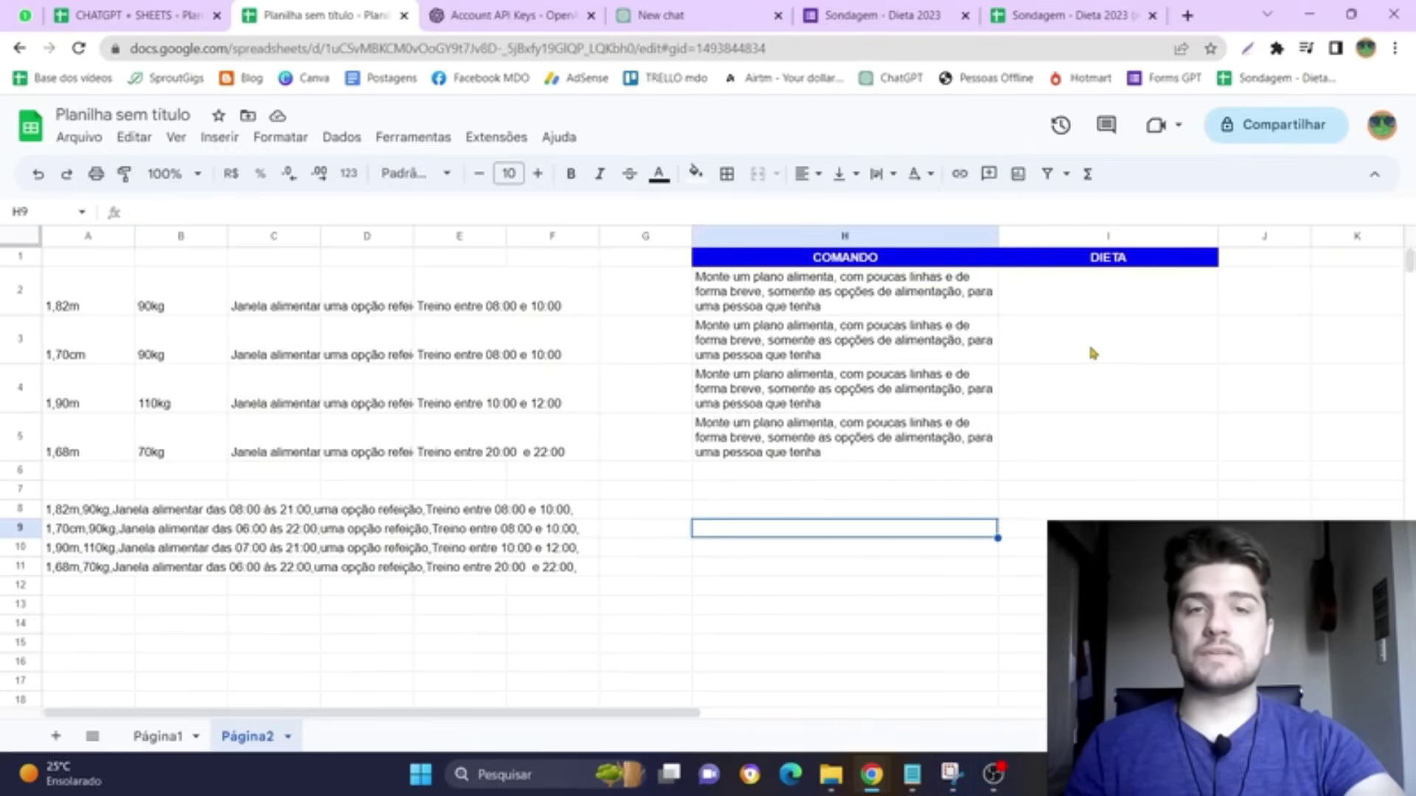
Step: Review the DIETA header in I1 and the prompt in H2
click(1094, 269)
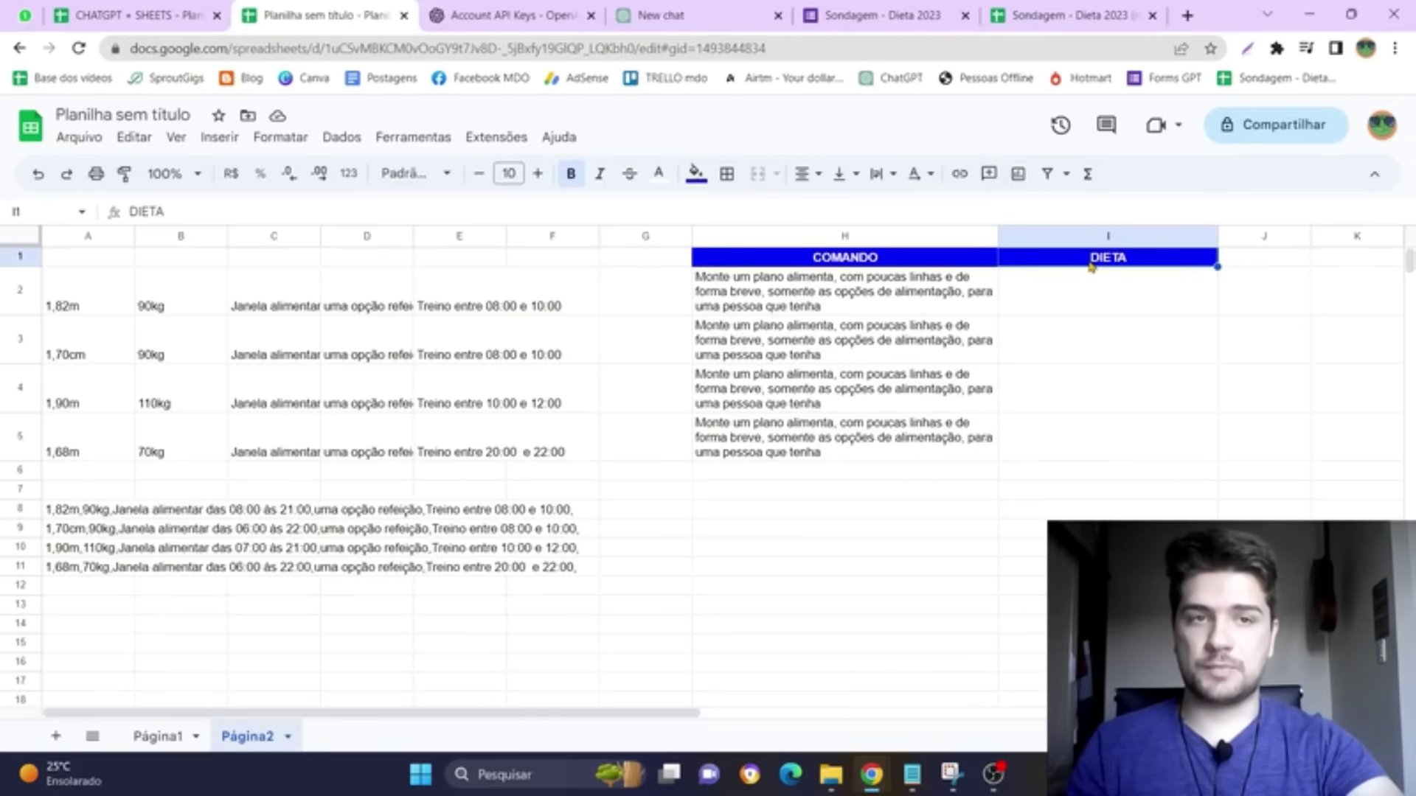
click(831, 301)
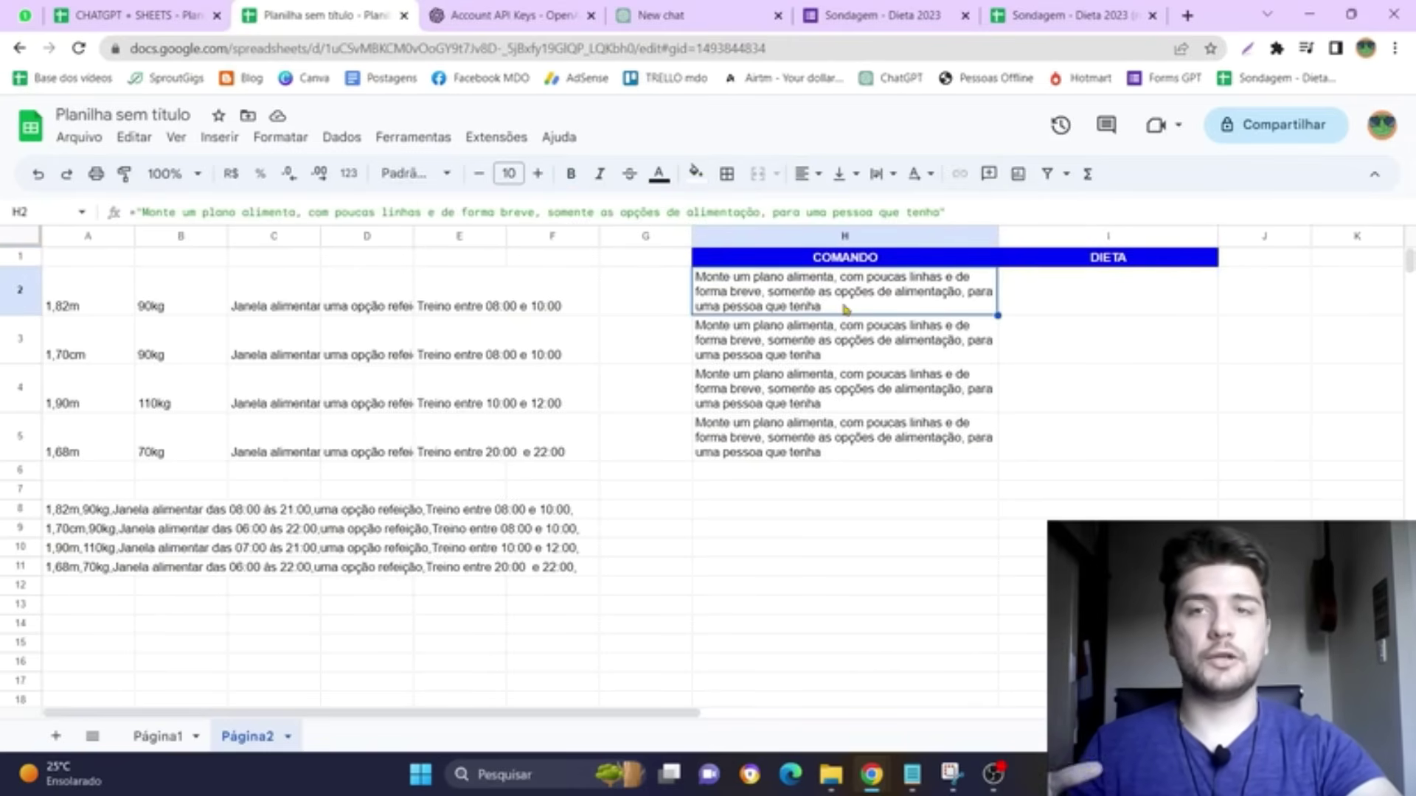
click(1117, 305)
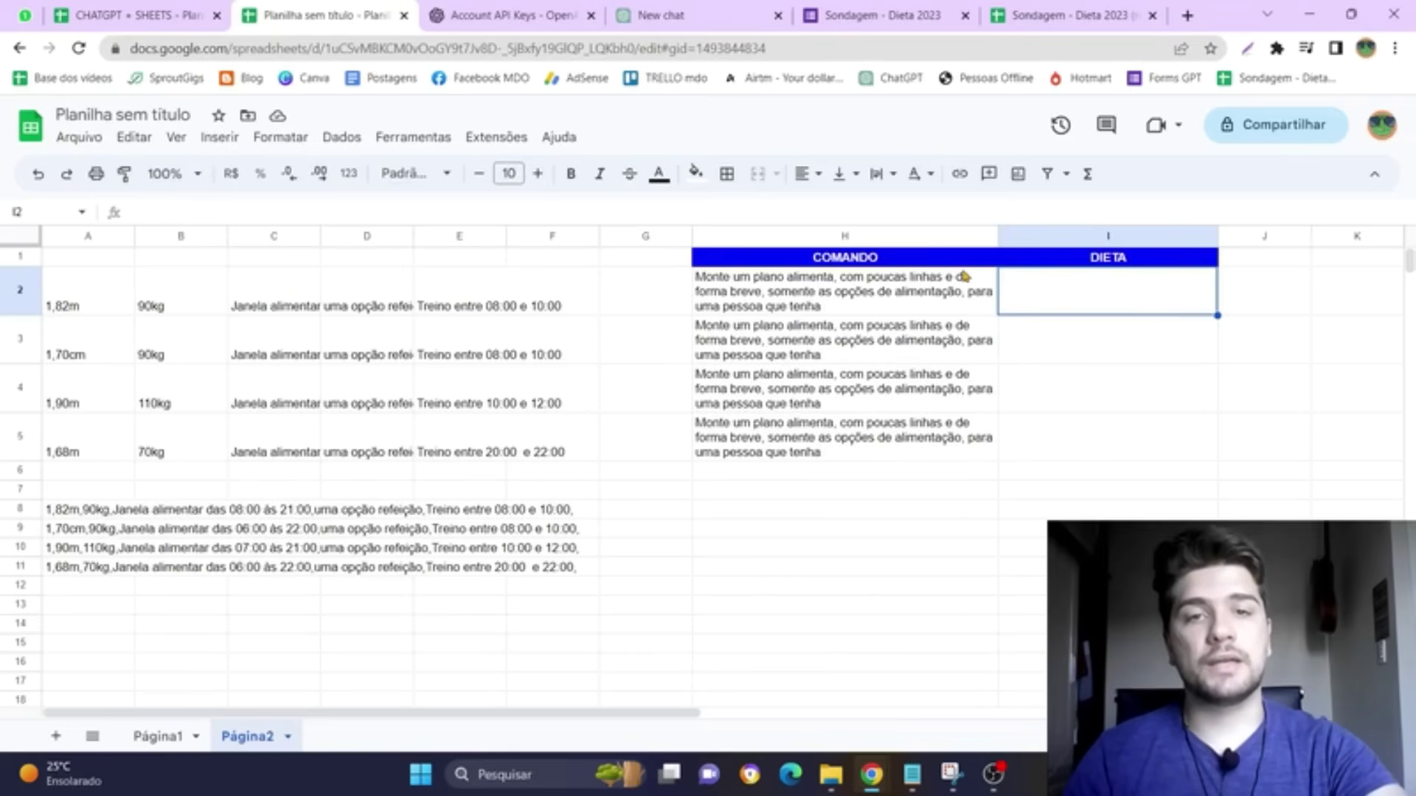
Step: Correct 'aliment' to 'alimentar,' in the H2 prompt and fill it down through H5
click(878, 301)
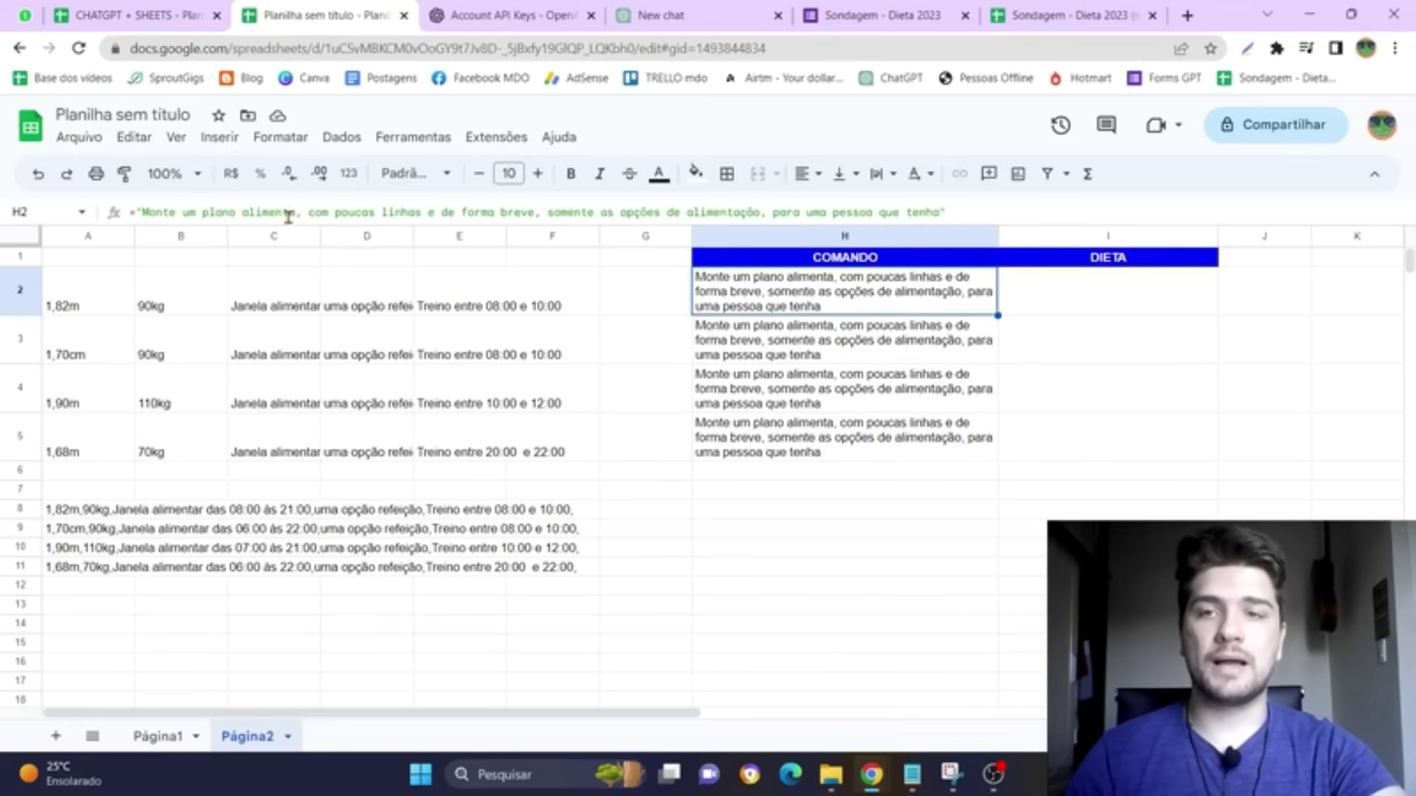
click(295, 213)
text(ar,)
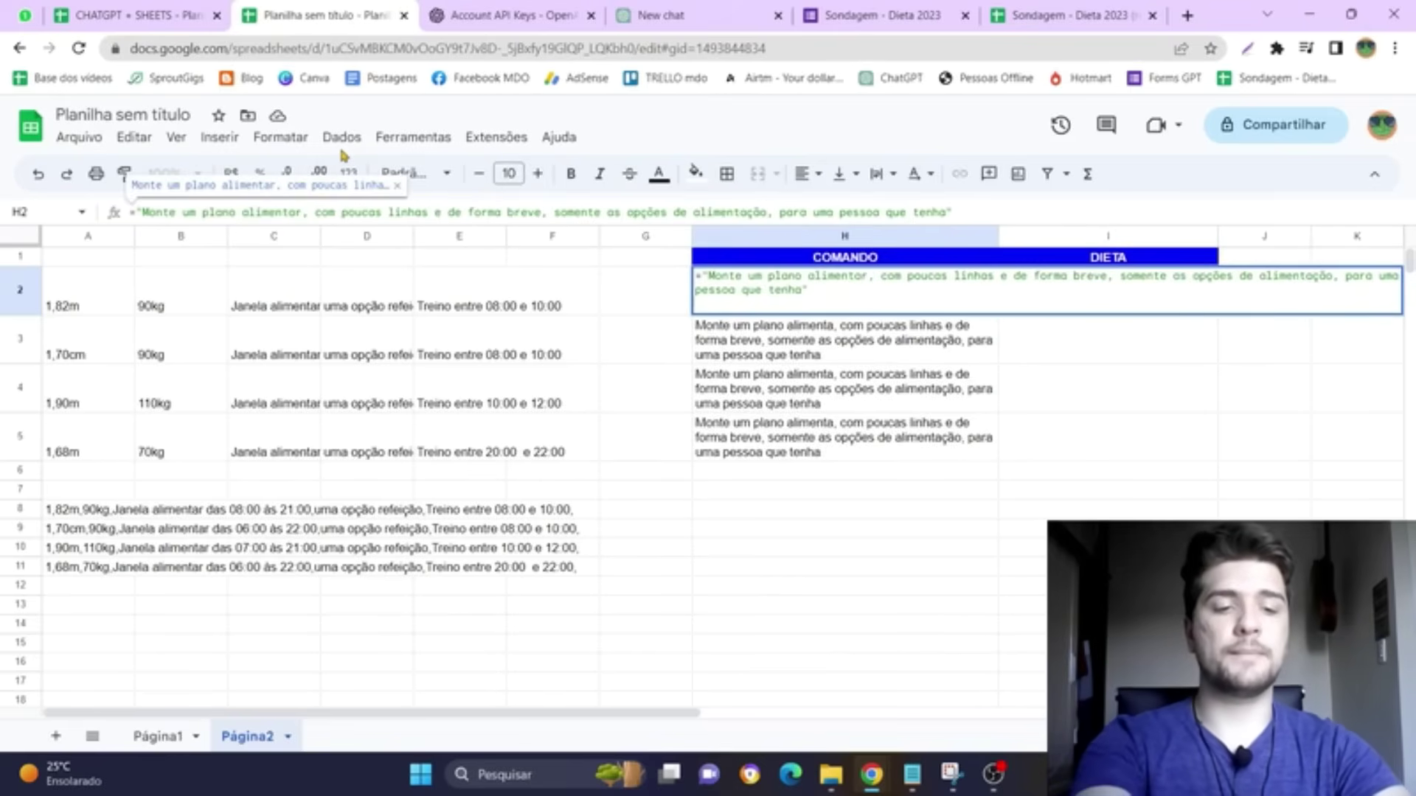
key(Return)
shift+click(974, 440)
key(ctrl+d)
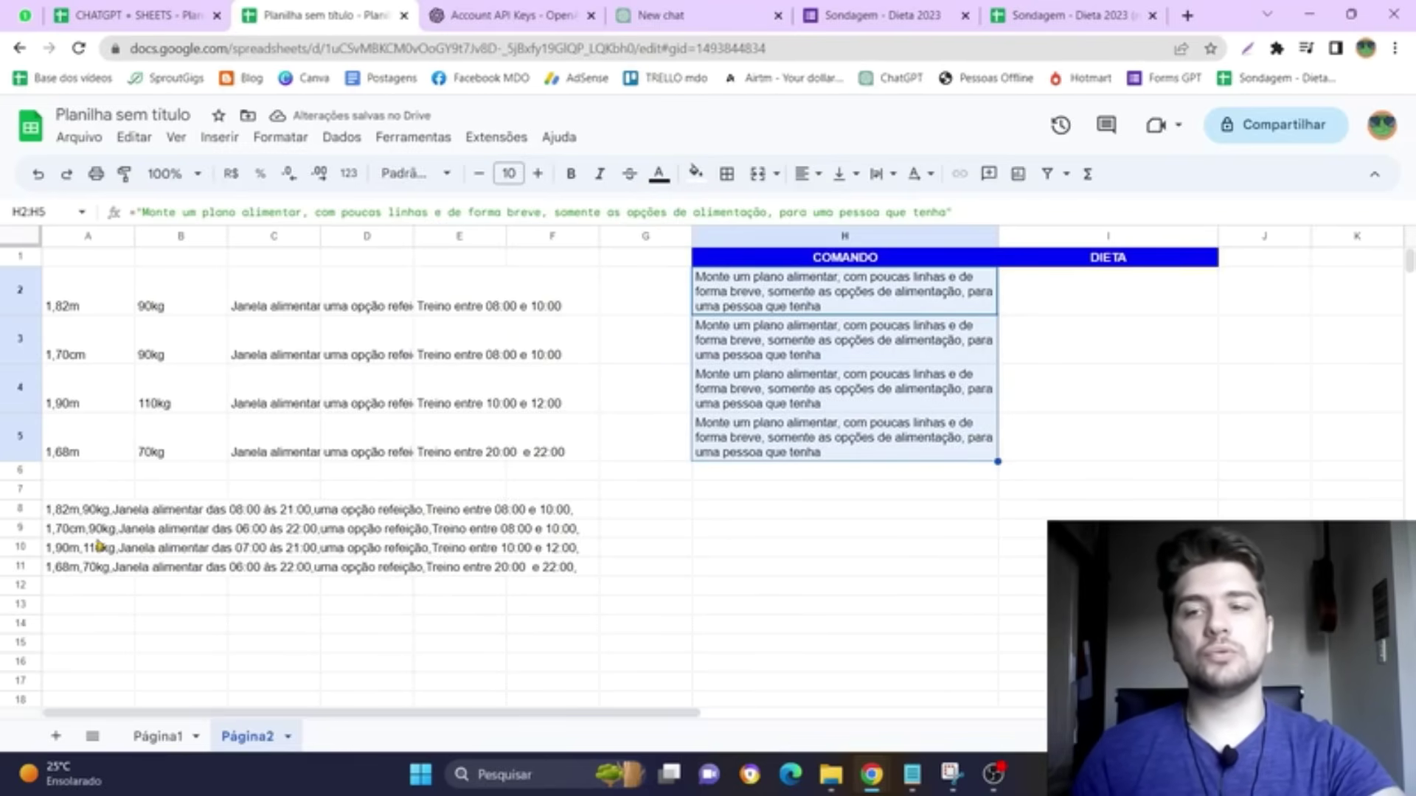
drag(69, 509, 561, 568)
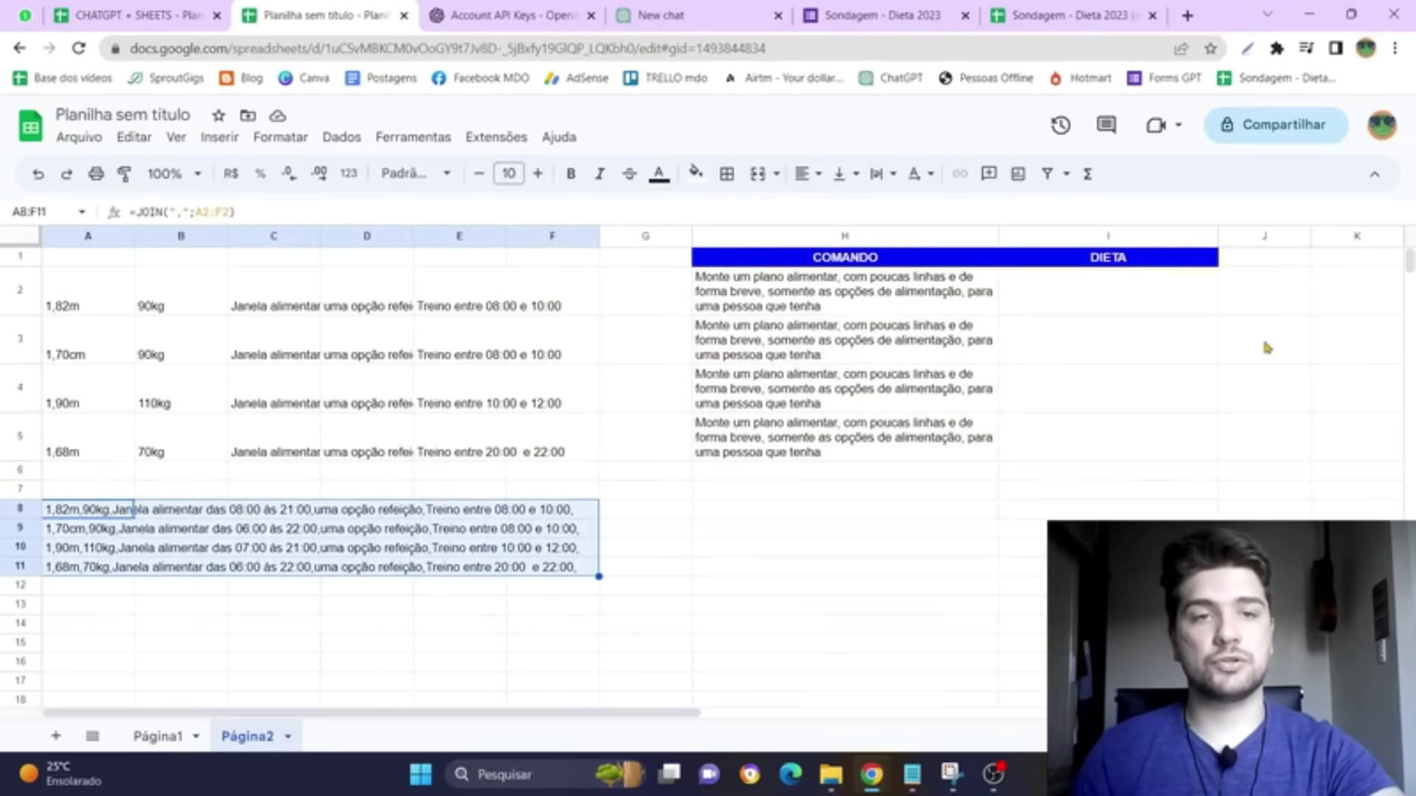
click(1145, 301)
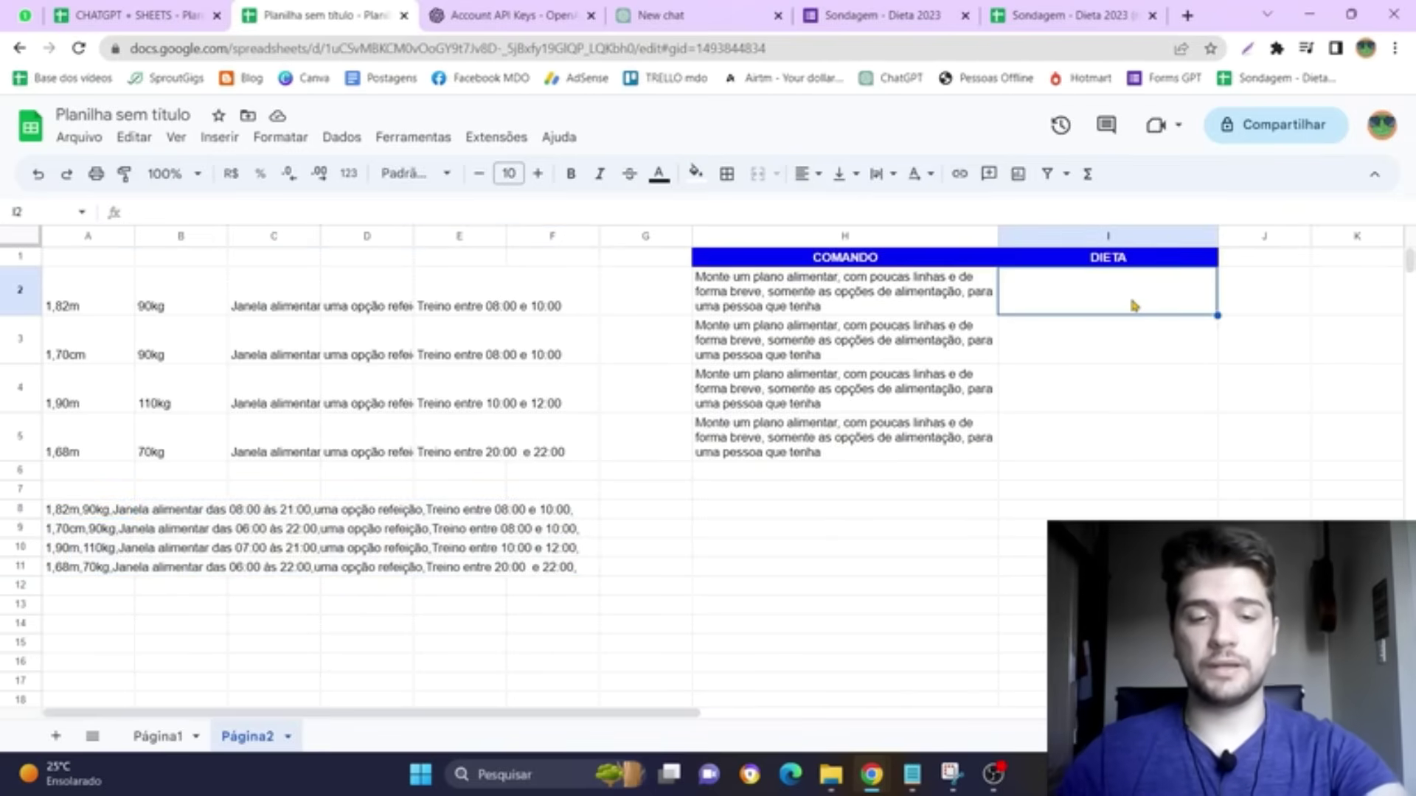
Step: Enter =GPT(H2;A8) in I2 to generate the first diet plan
text(=gpt)
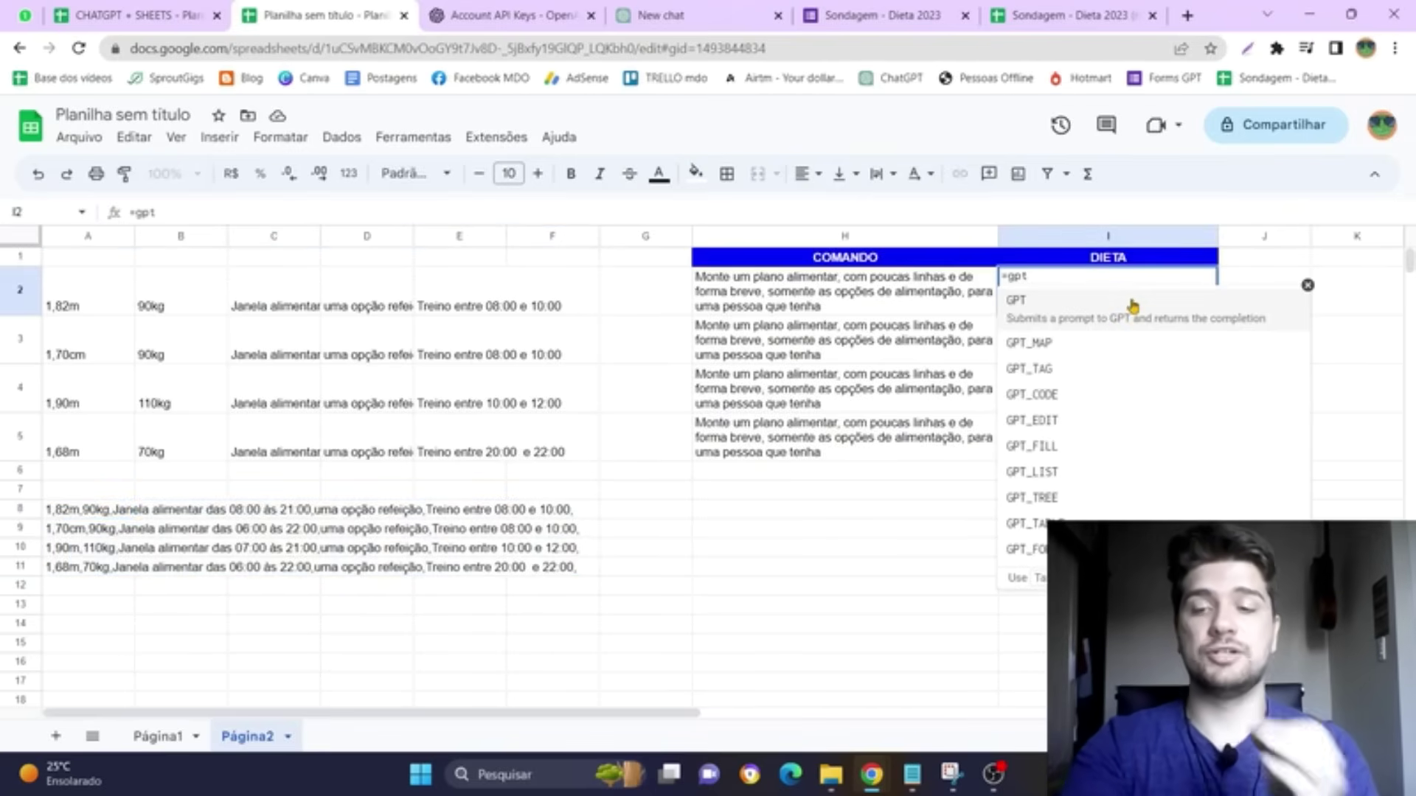
click(1134, 306)
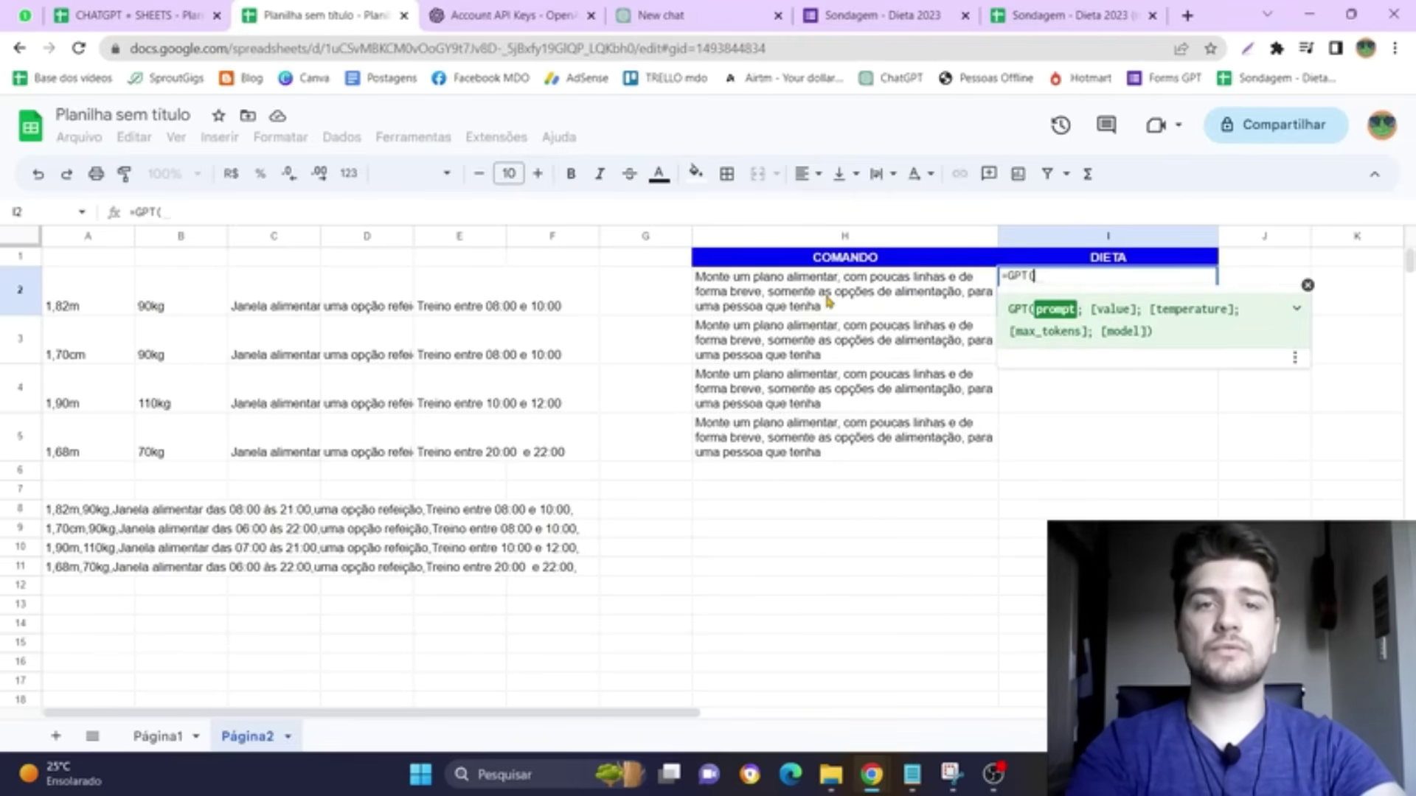
click(828, 300)
text(;)
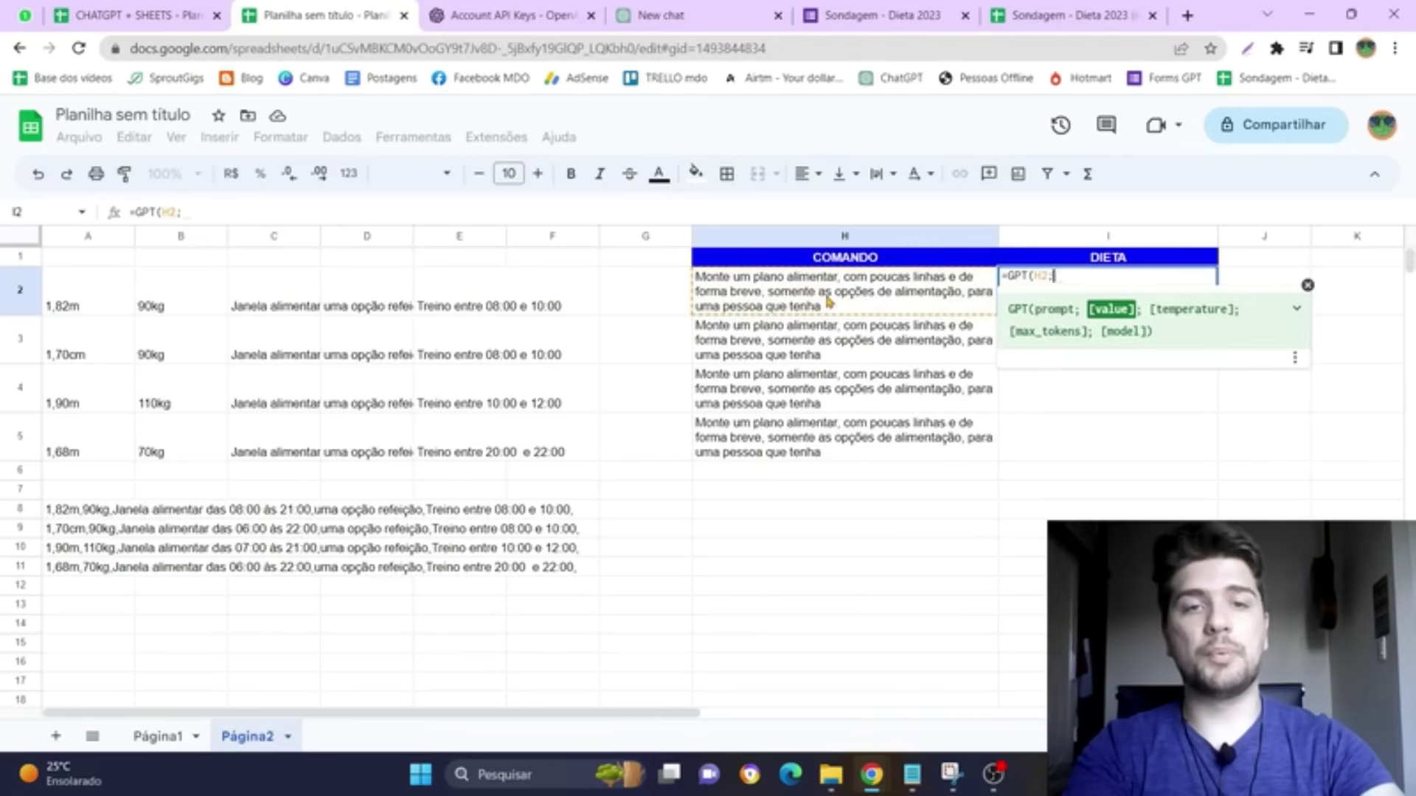
click(67, 516)
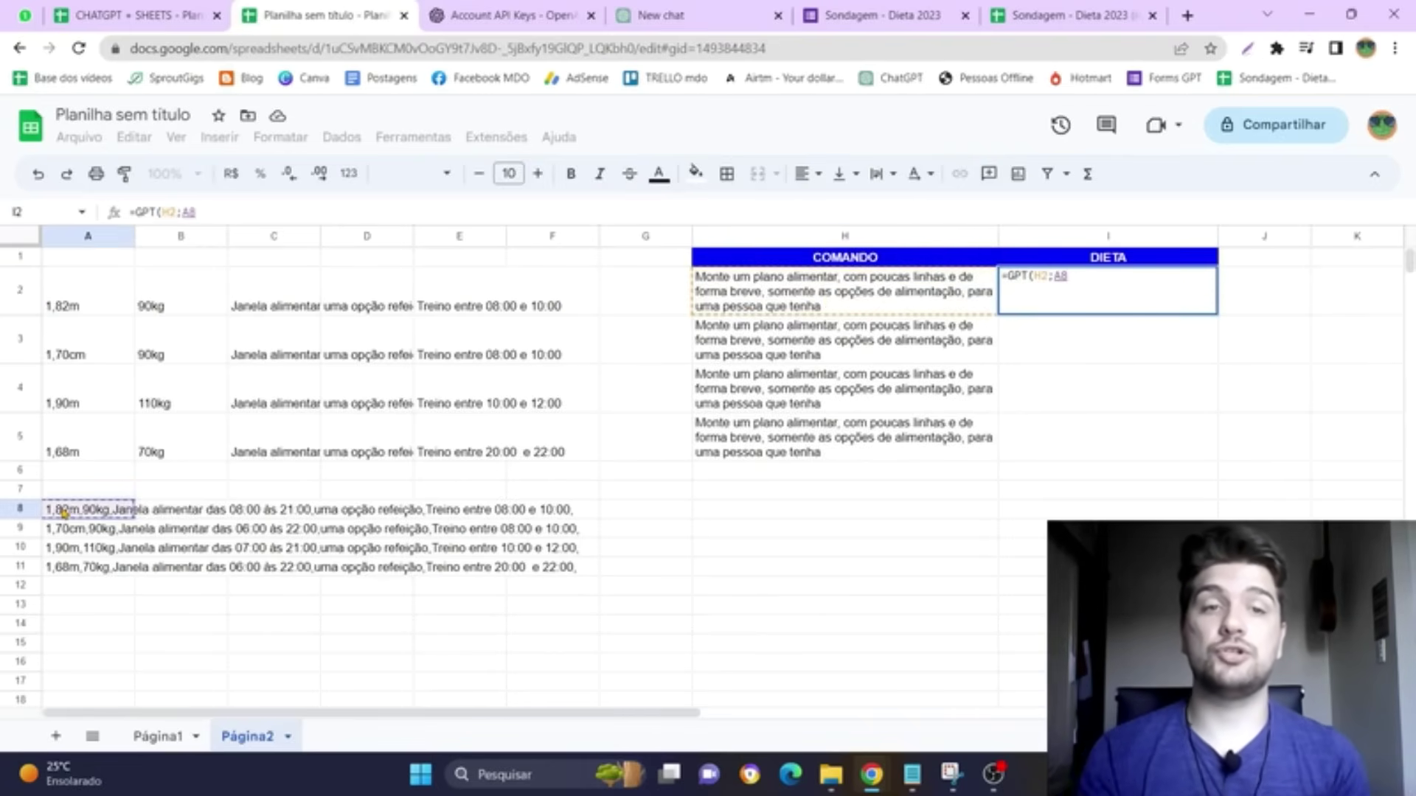
key(Return)
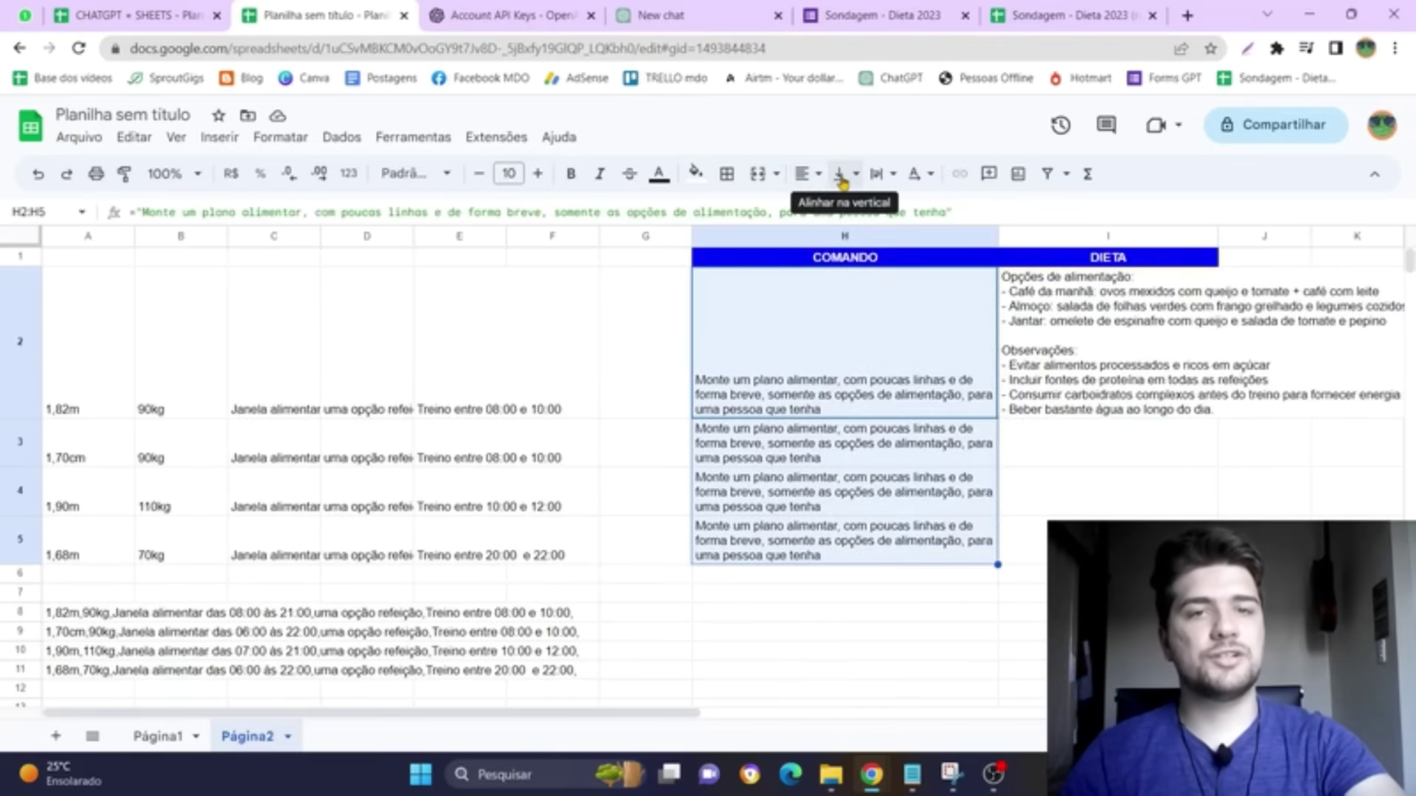
click(841, 173)
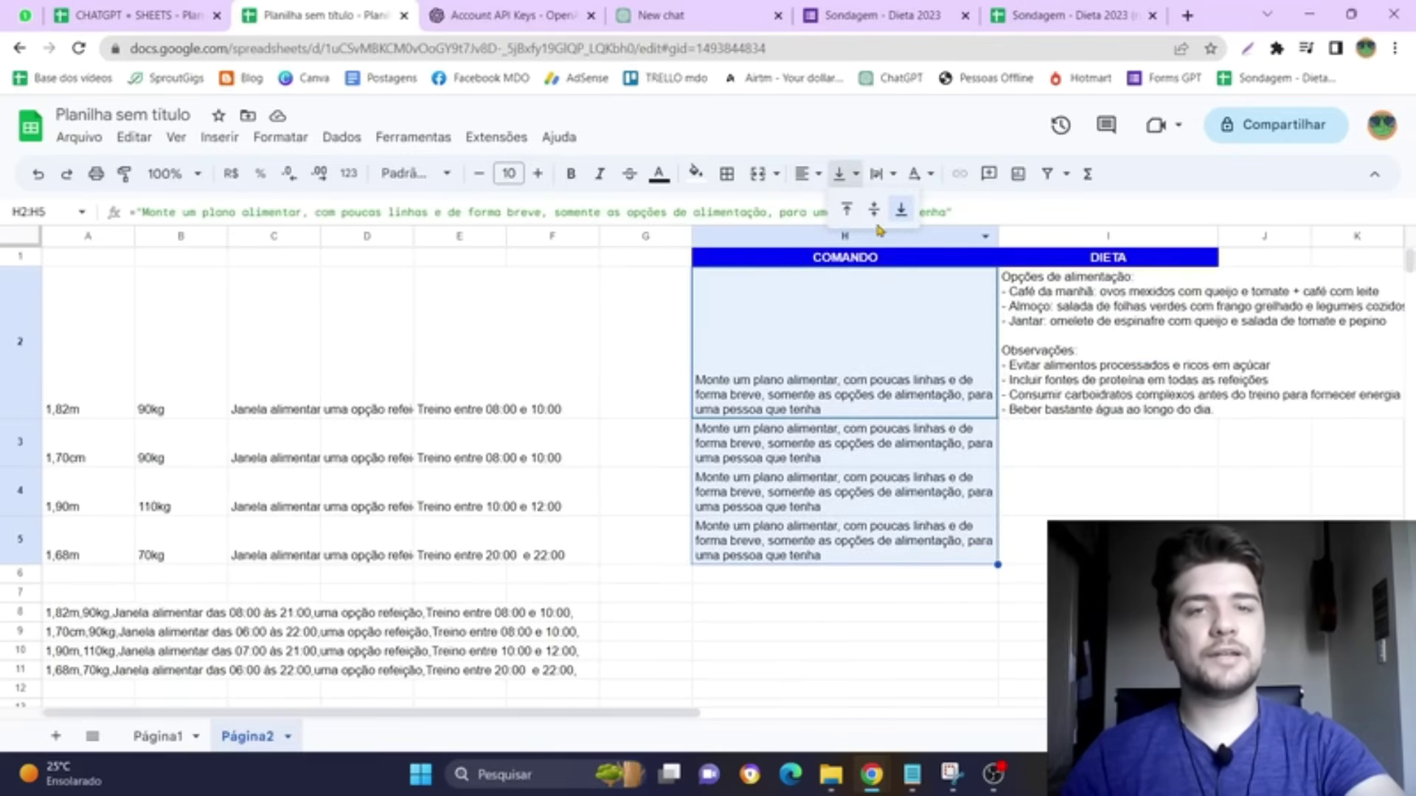
Step: Vertically centre the prompts in H2:H5 and widen the DIETA column I
click(874, 213)
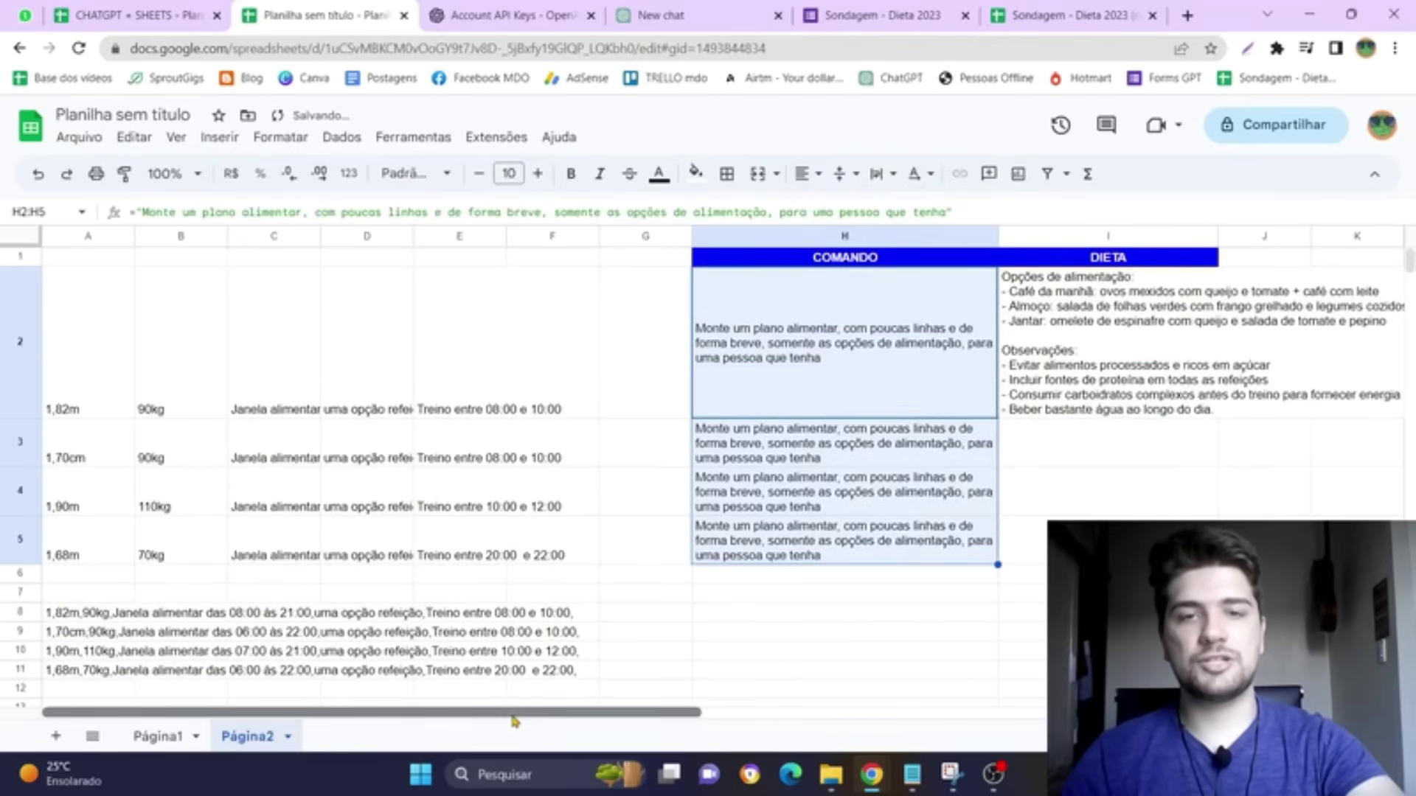
scroll(519, 719, right, 2)
scroll(563, 715, right, 1)
click(862, 369)
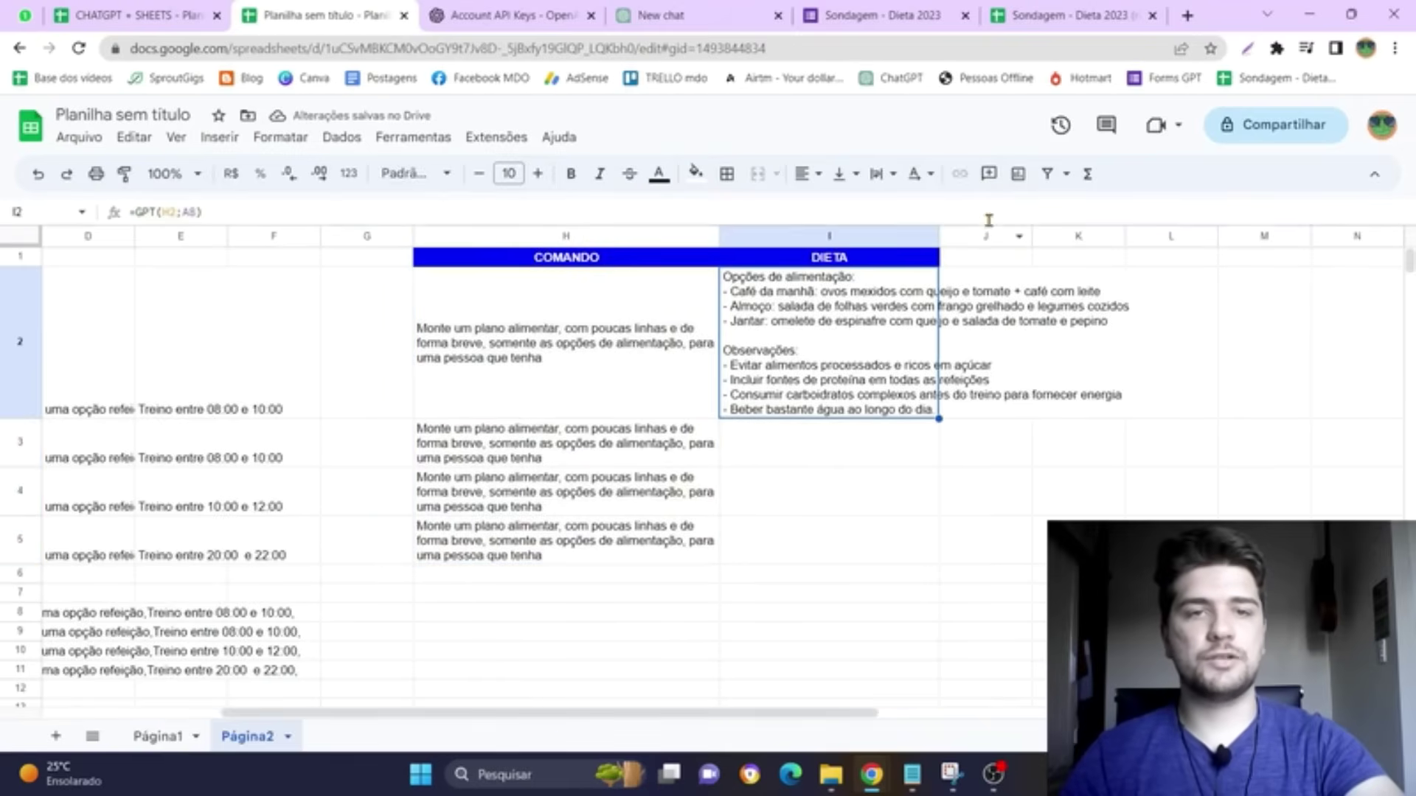
drag(956, 242, 1027, 241)
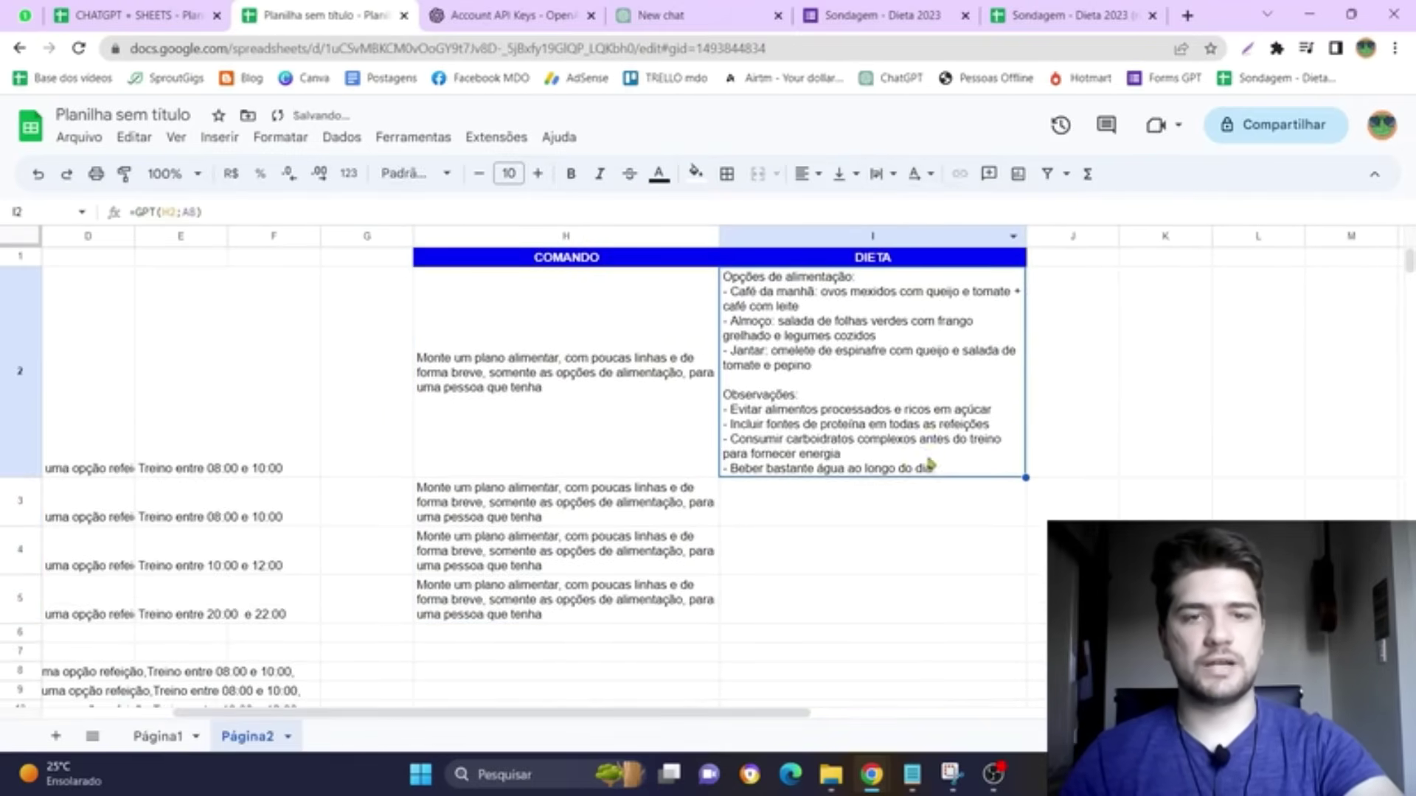
Step: Fill the GPT formula from I2 down to I5 so rows 3–5 get diet plans
scroll(876, 392, down, 2)
scroll(1097, 376, up, 1)
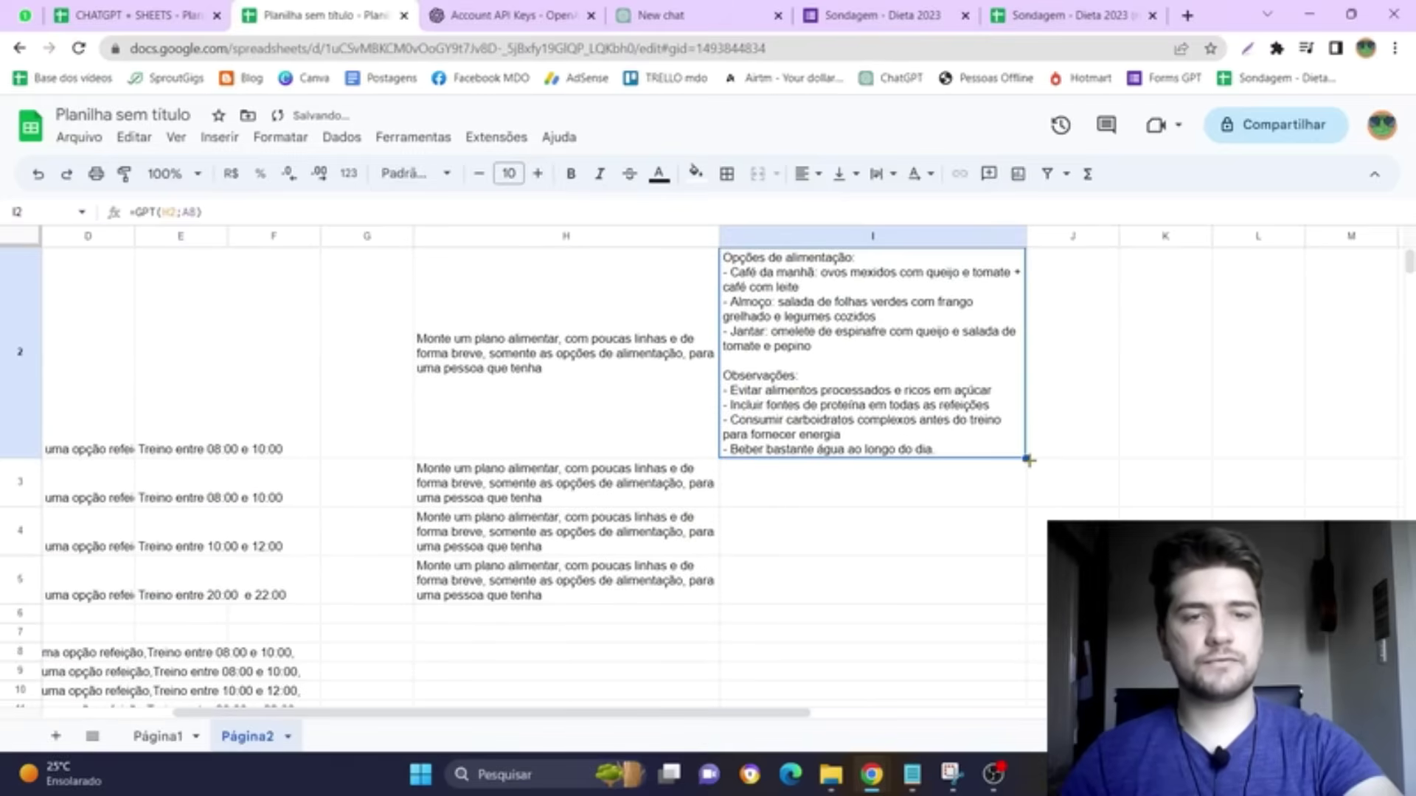
drag(1018, 544, 1014, 584)
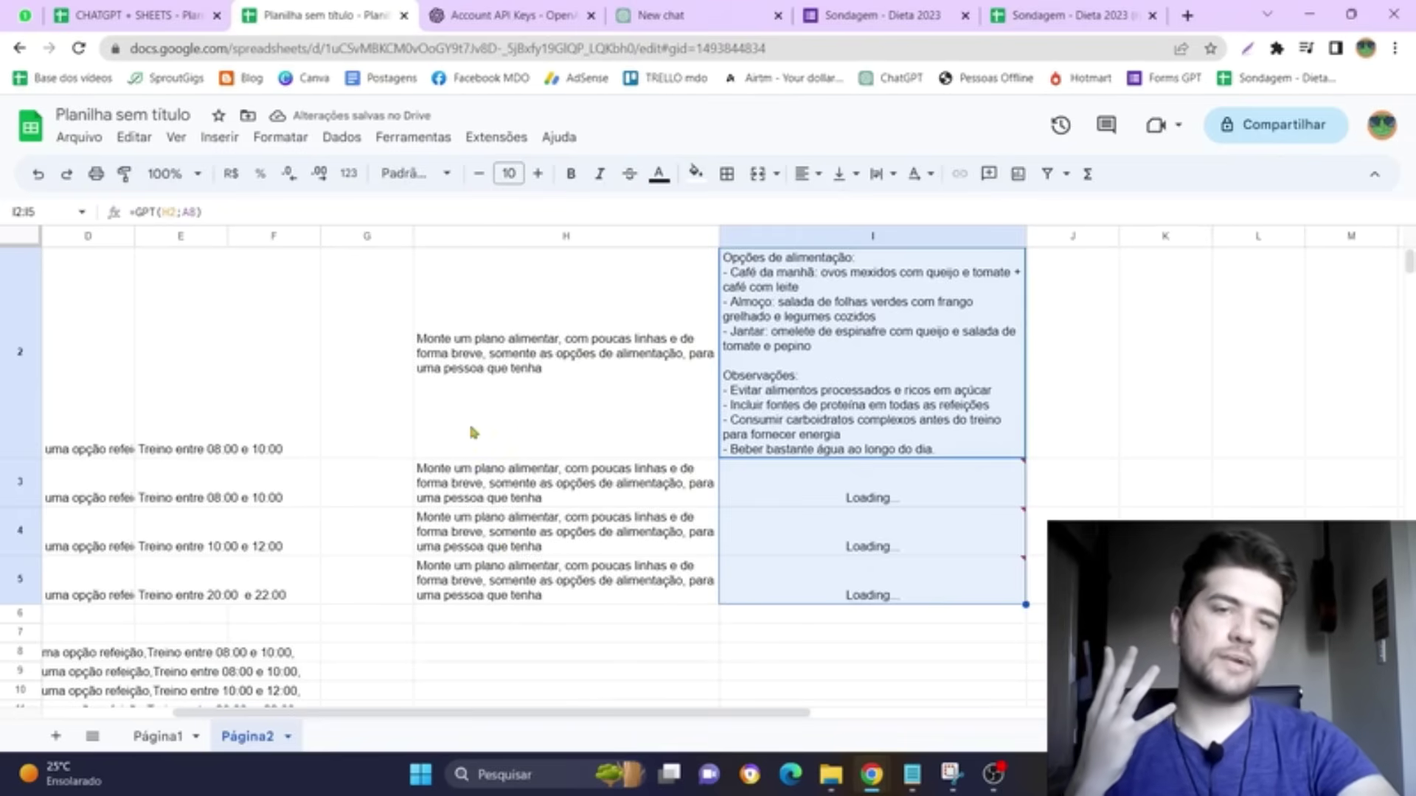
scroll(491, 366, up, 1)
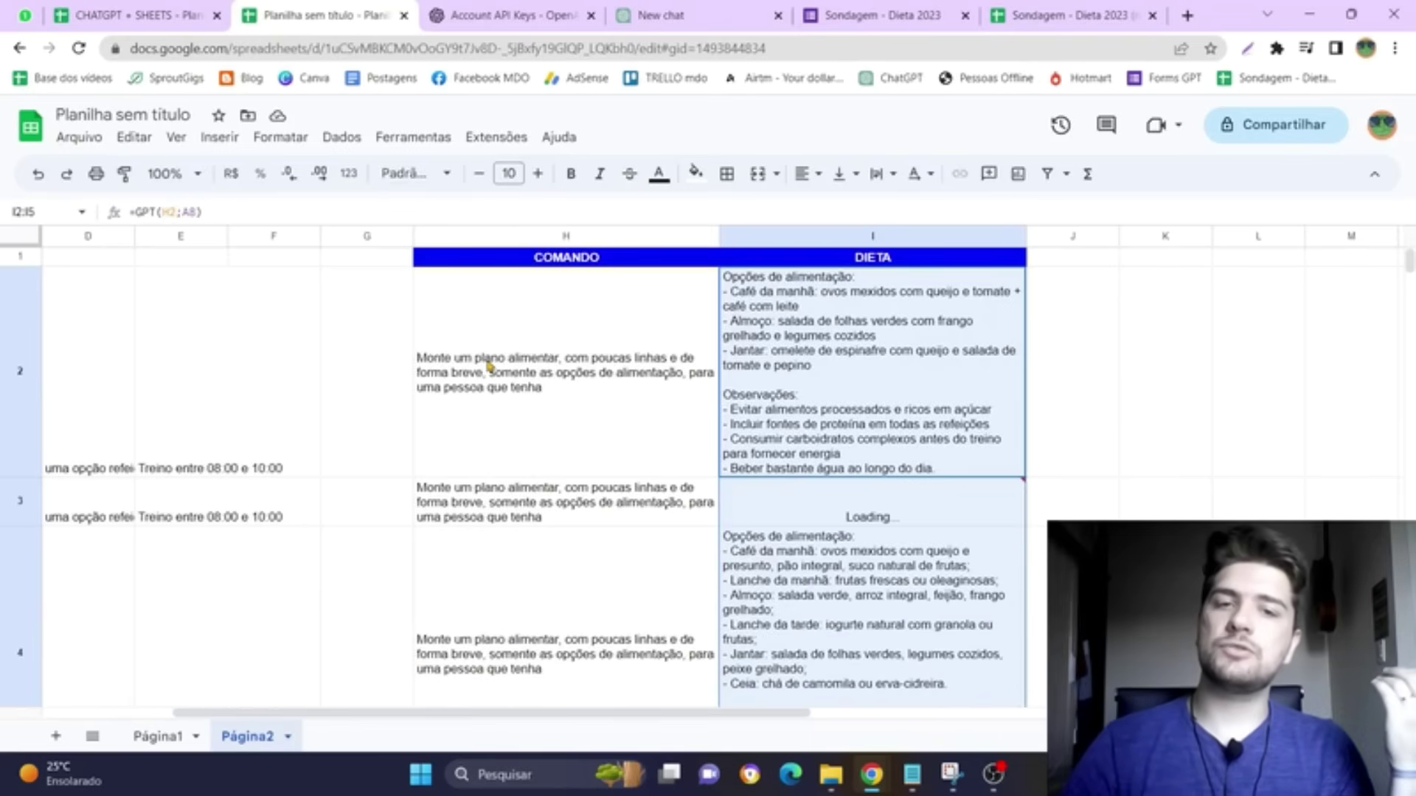
scroll(855, 406, down, 1)
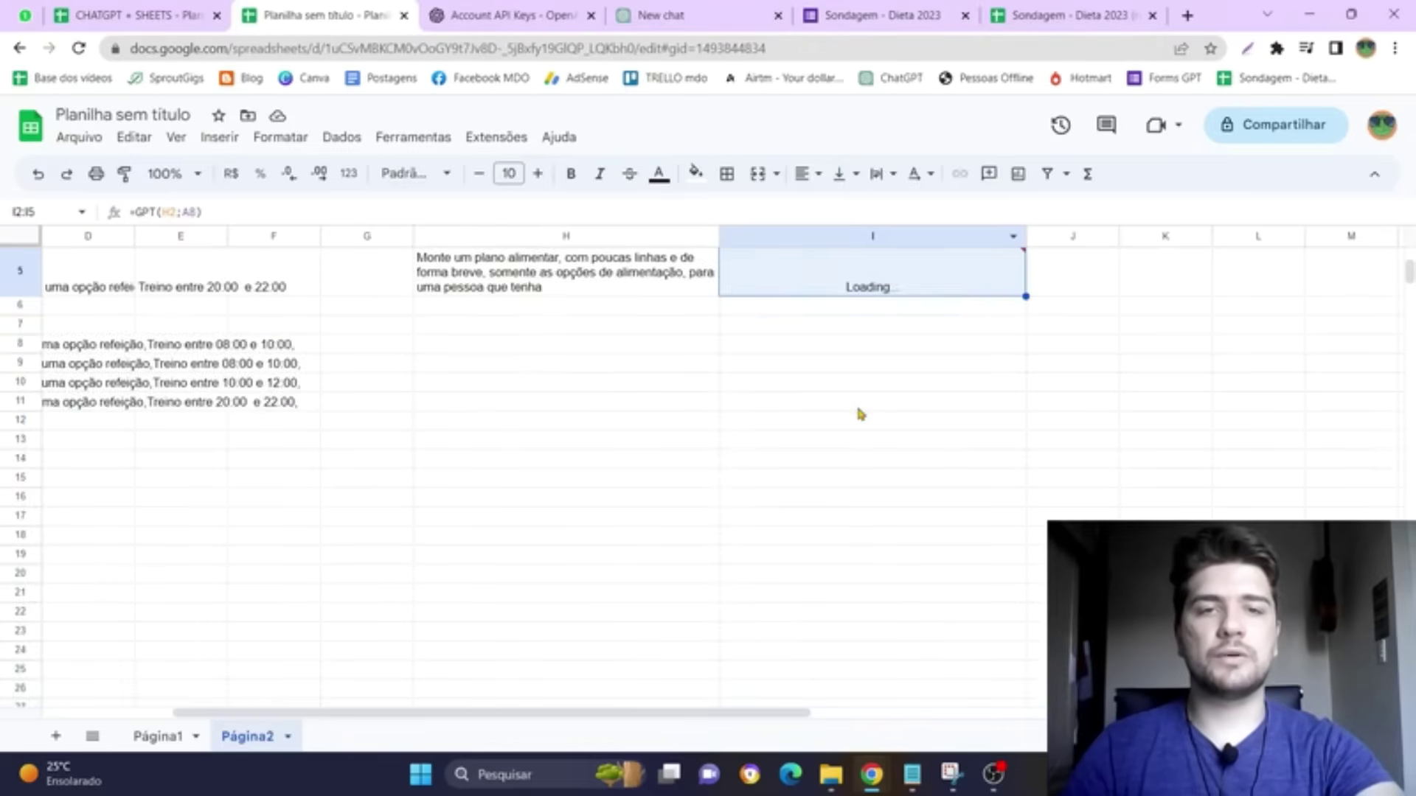
Step: Scroll through the diet plans and confirm I3 uses =GPT(H3;A9)
scroll(863, 421, up, 1)
scroll(862, 420, down, 2)
scroll(863, 417, down, 1)
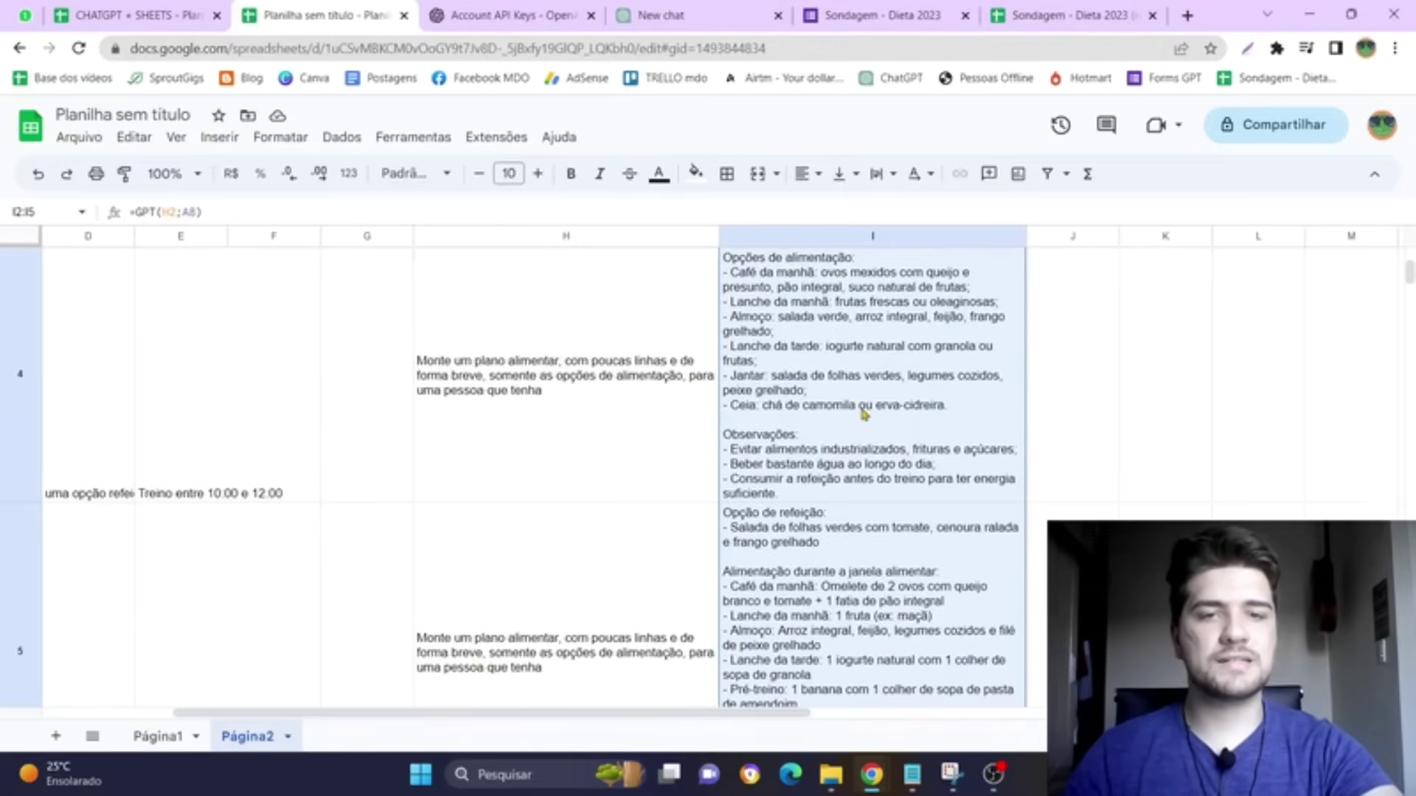
scroll(863, 413, down, 1)
scroll(692, 422, up, 3)
scroll(679, 392, up, 1)
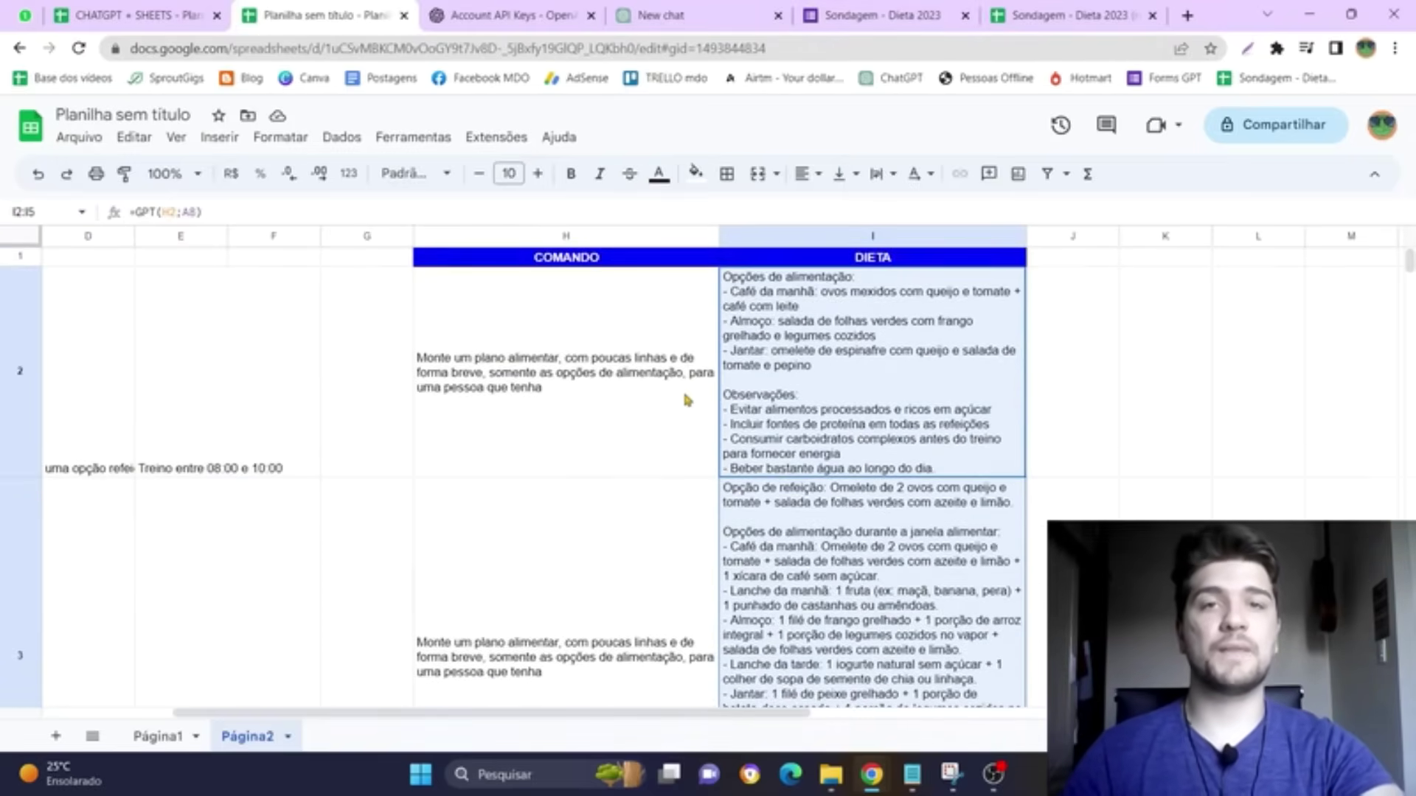
click(680, 402)
click(656, 516)
key(Right)
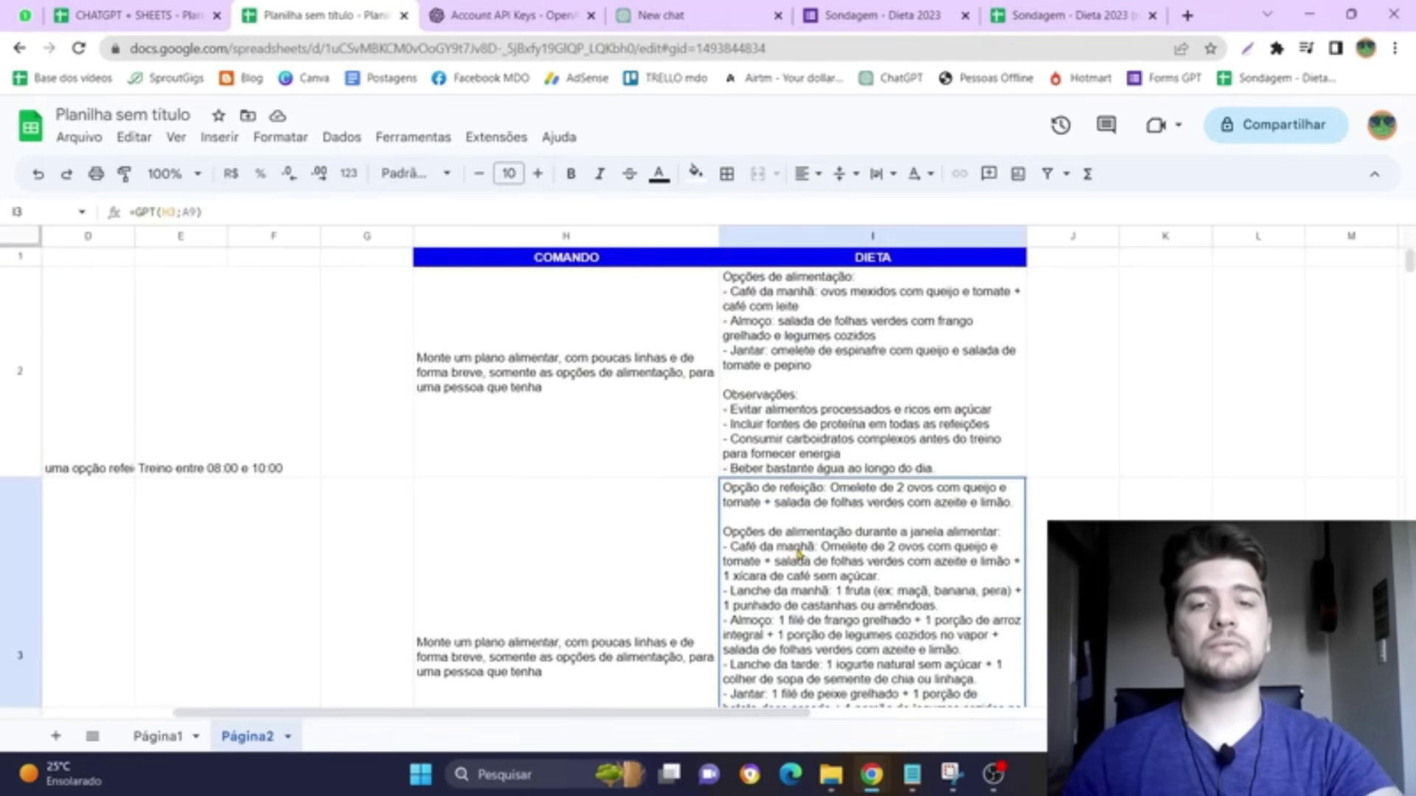
click(585, 403)
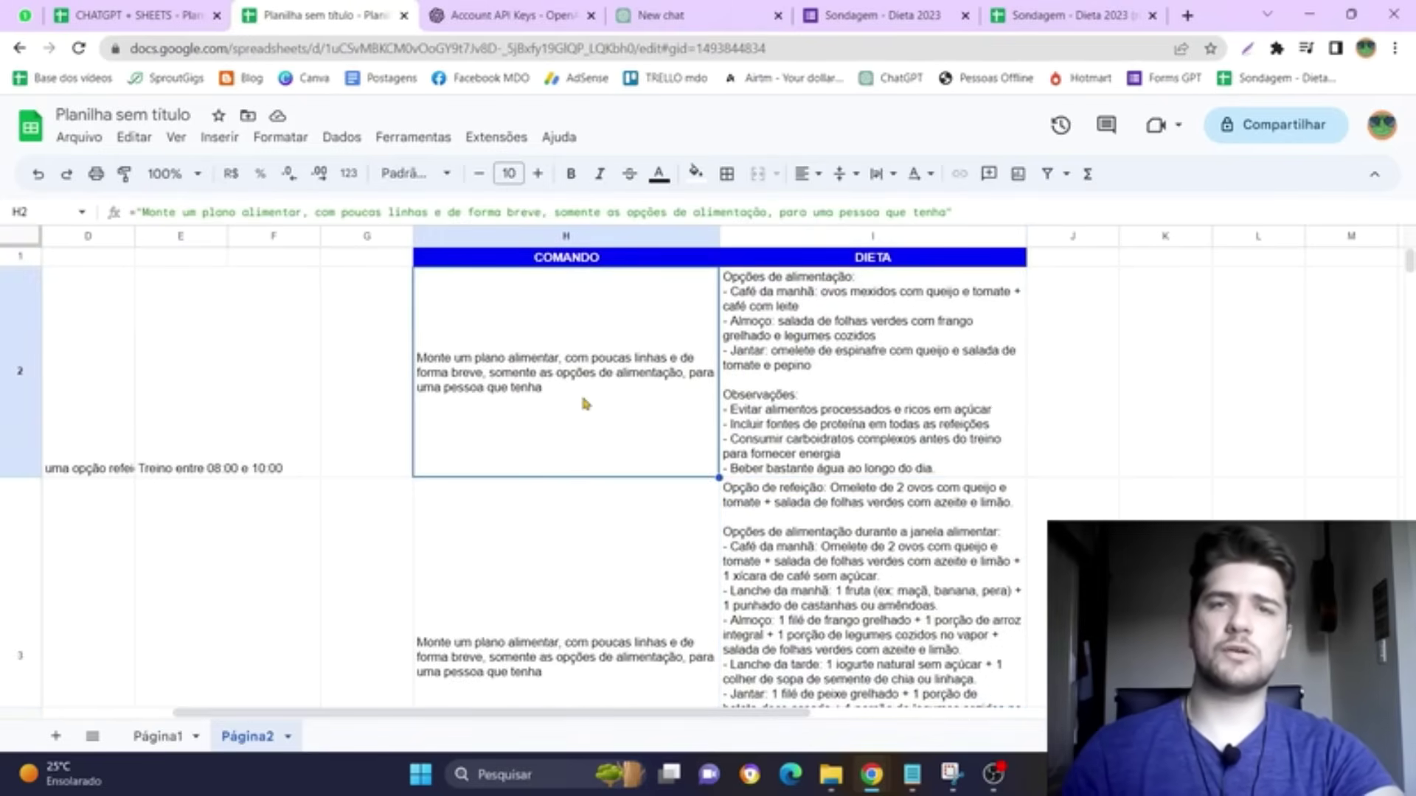